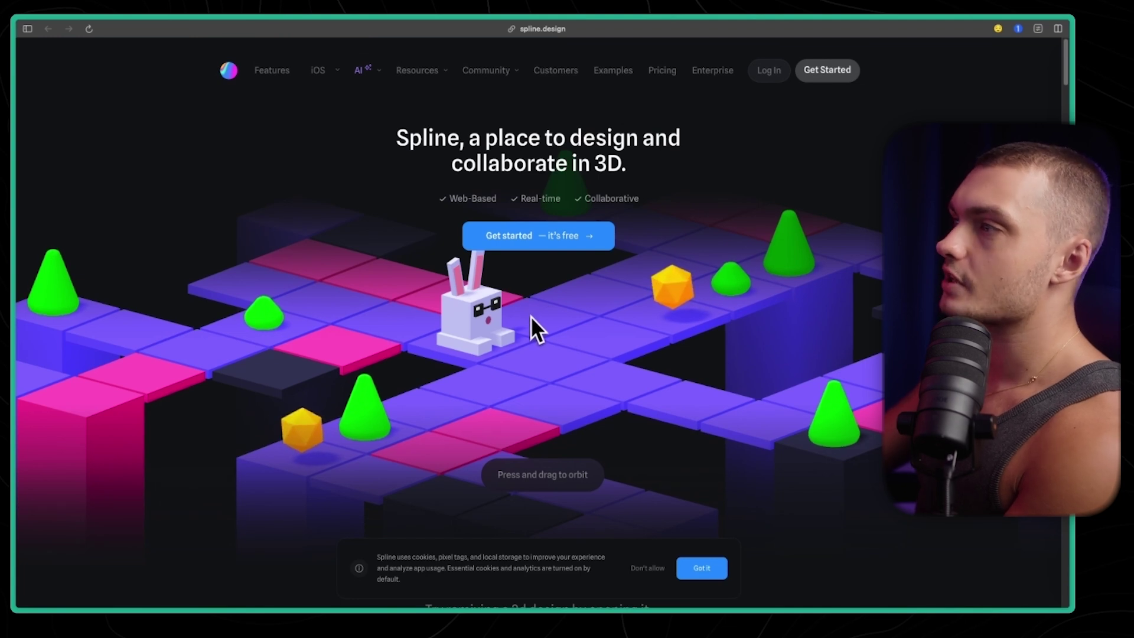
Go from the Spline landing page to the dashboard and open its Community section.
{"action": "scroll", "coordinate": [531, 317], "scroll_direction": "down", "scroll_amount": 1}
{"action": "scroll", "coordinate": [530, 317], "scroll_direction": "down", "scroll_amount": 10}
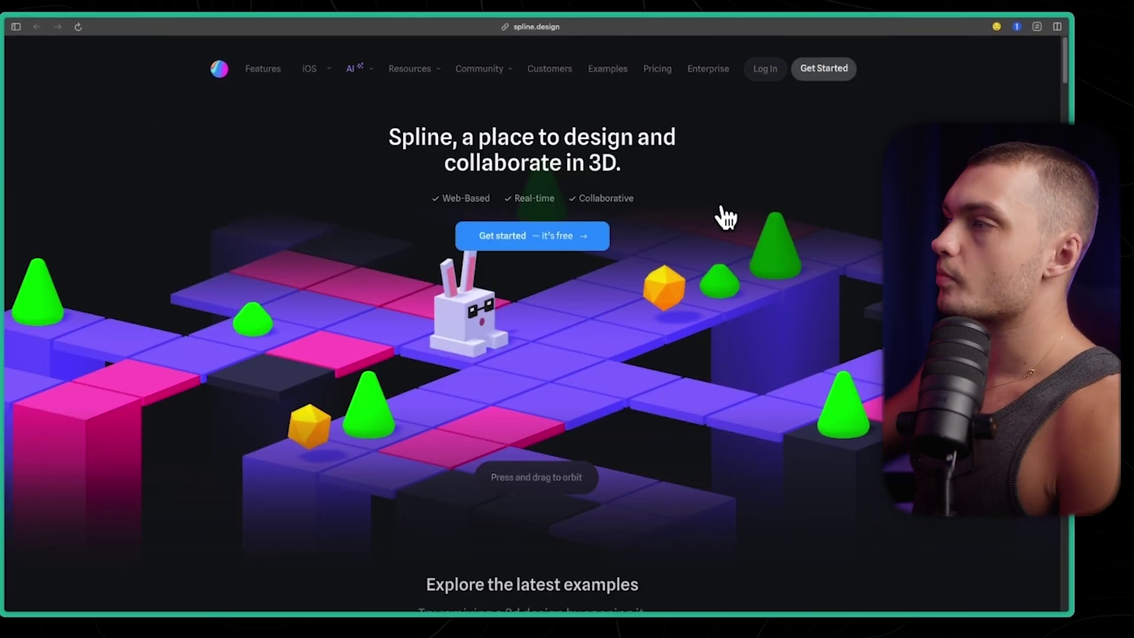
{"action": "scroll", "coordinate": [638, 283], "scroll_direction": "down", "scroll_amount": 2}
{"action": "scroll", "coordinate": [609, 301], "scroll_direction": "up", "scroll_amount": 2}
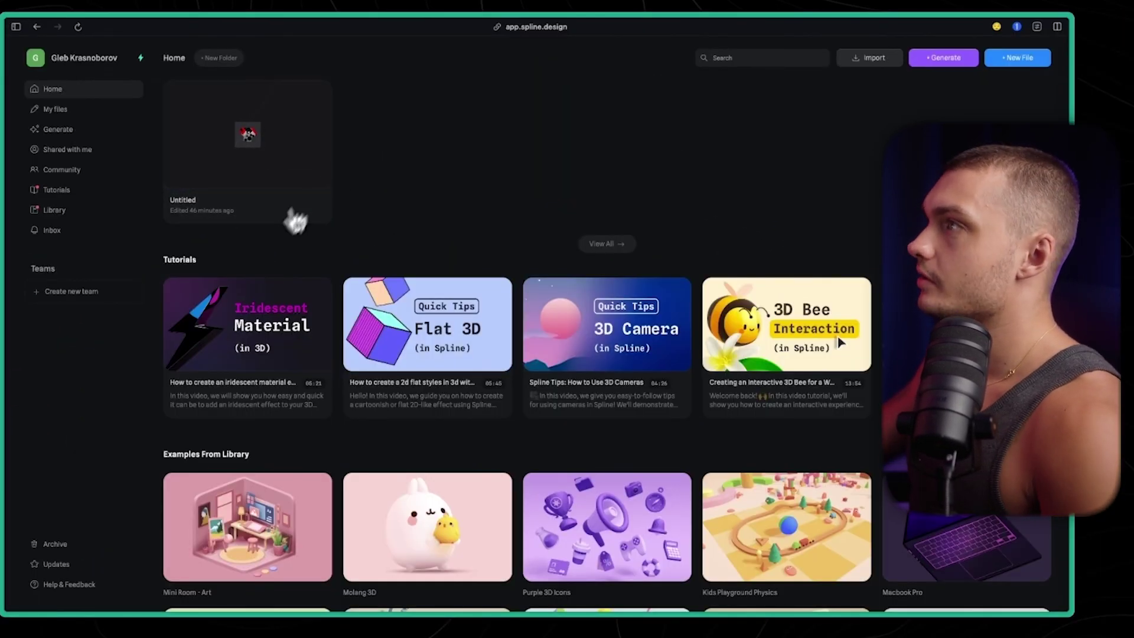
{"action": "left_click", "coordinate": [69, 171]}
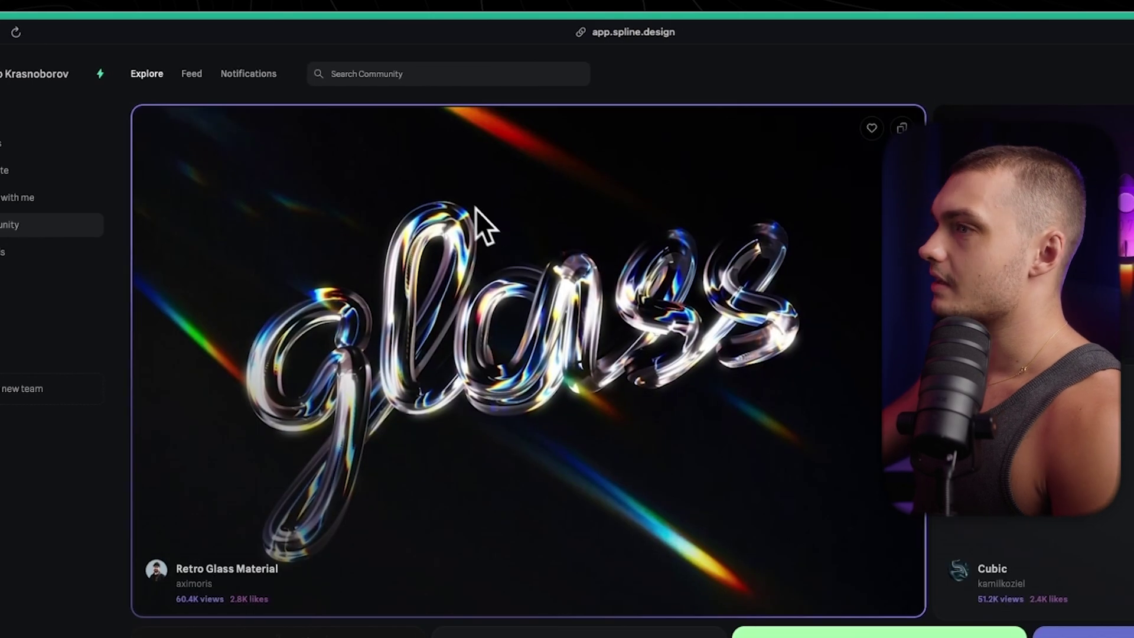
{"action": "scroll", "coordinate": [544, 280], "scroll_direction": "down", "scroll_amount": 3}
{"action": "scroll", "coordinate": [544, 280], "scroll_direction": "up", "scroll_amount": 3}
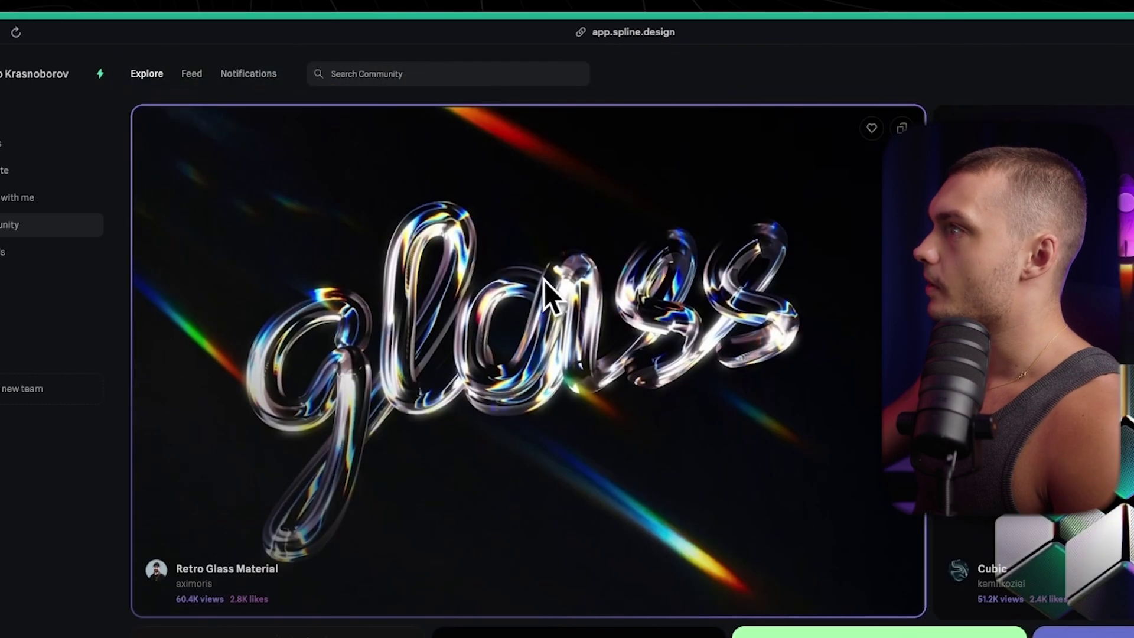
Search the community for "CARS" and browse the matching projects.
{"action": "left_click", "coordinate": [405, 73]}
{"action": "type", "text": "CARS"}
{"action": "key", "text": "Return"}
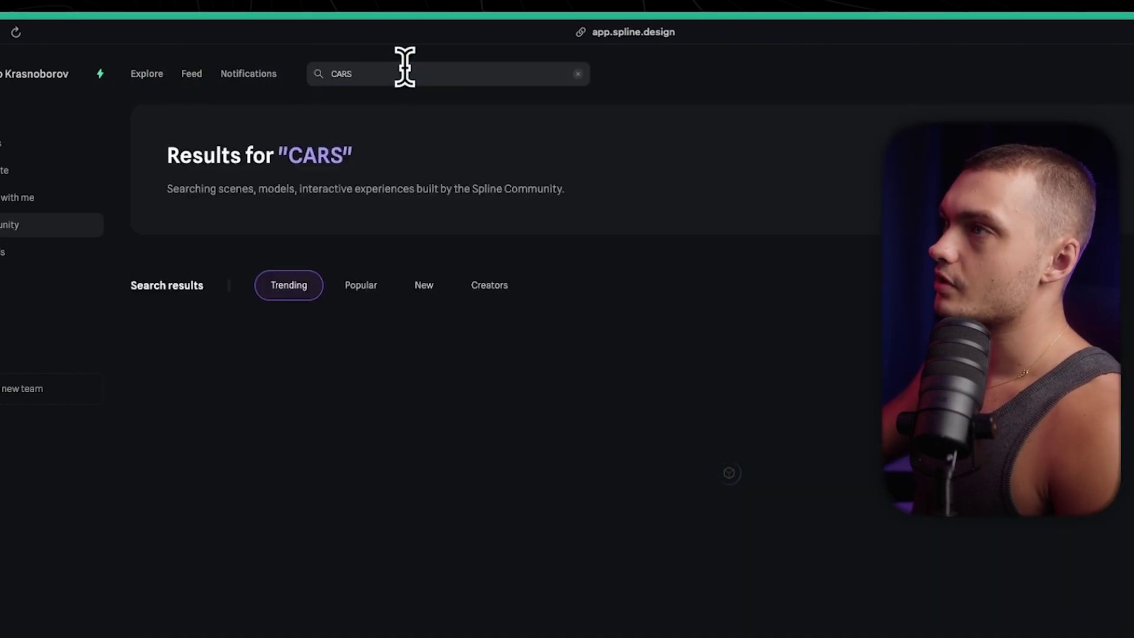
{"action": "scroll", "coordinate": [693, 456], "scroll_direction": "down", "scroll_amount": 3}
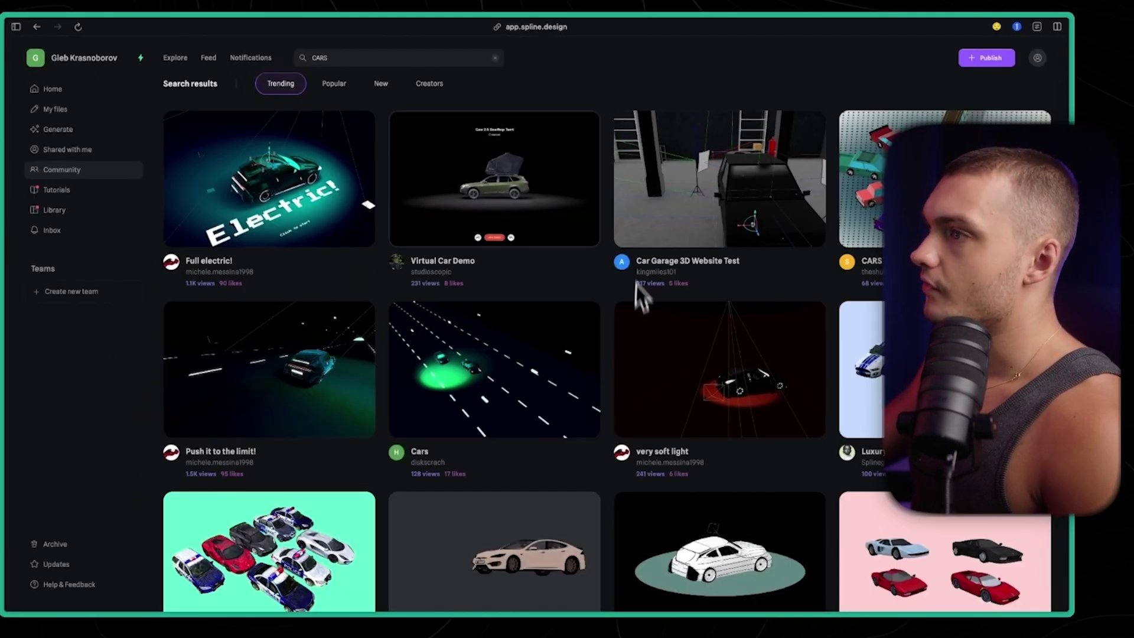
{"action": "scroll", "coordinate": [485, 275], "scroll_direction": "down", "scroll_amount": 5}
{"action": "scroll", "coordinate": [488, 272], "scroll_direction": "up", "scroll_amount": 4}
Search the community for "car" and remix the Car Aston Martin Animation project.
{"action": "double_click", "coordinate": [341, 60]}
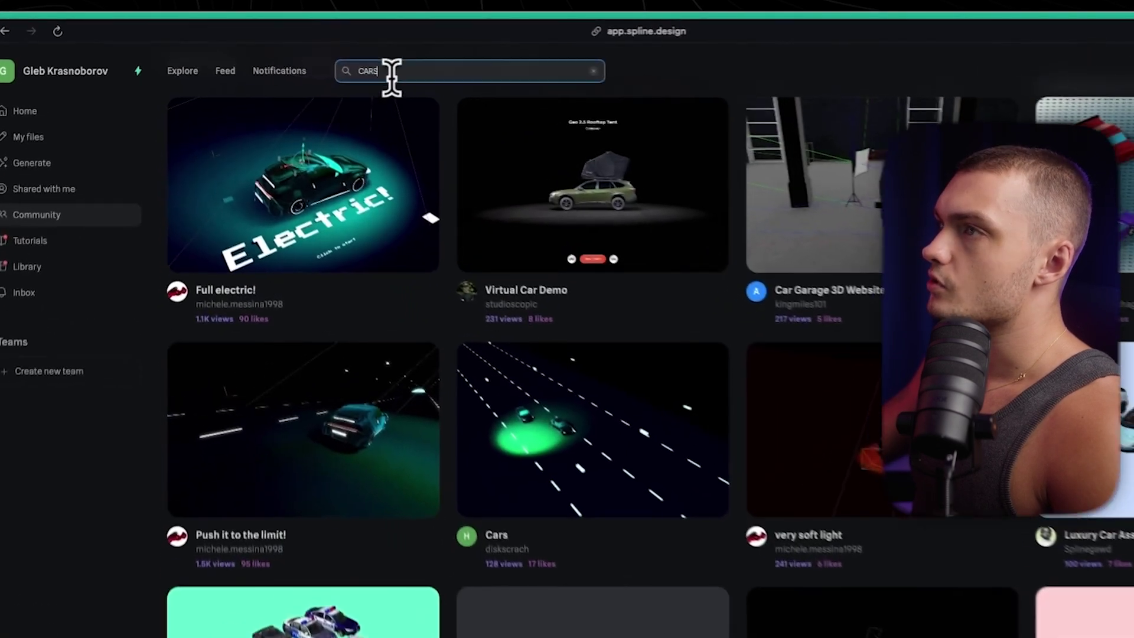
{"action": "type", "text": "car"}
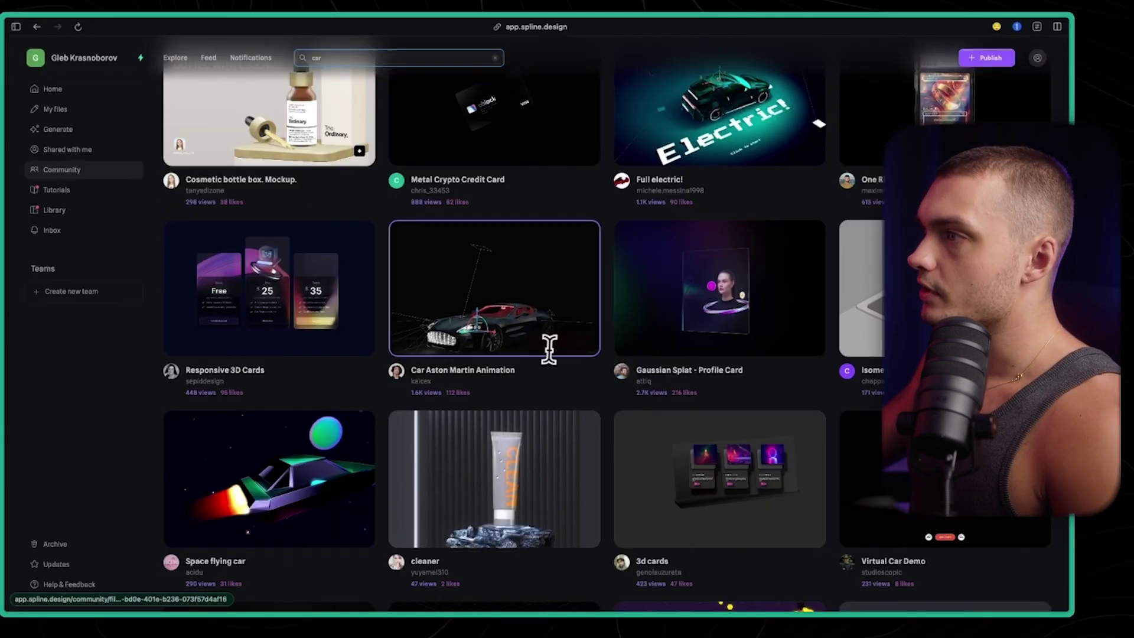
{"action": "left_click", "coordinate": [462, 316]}
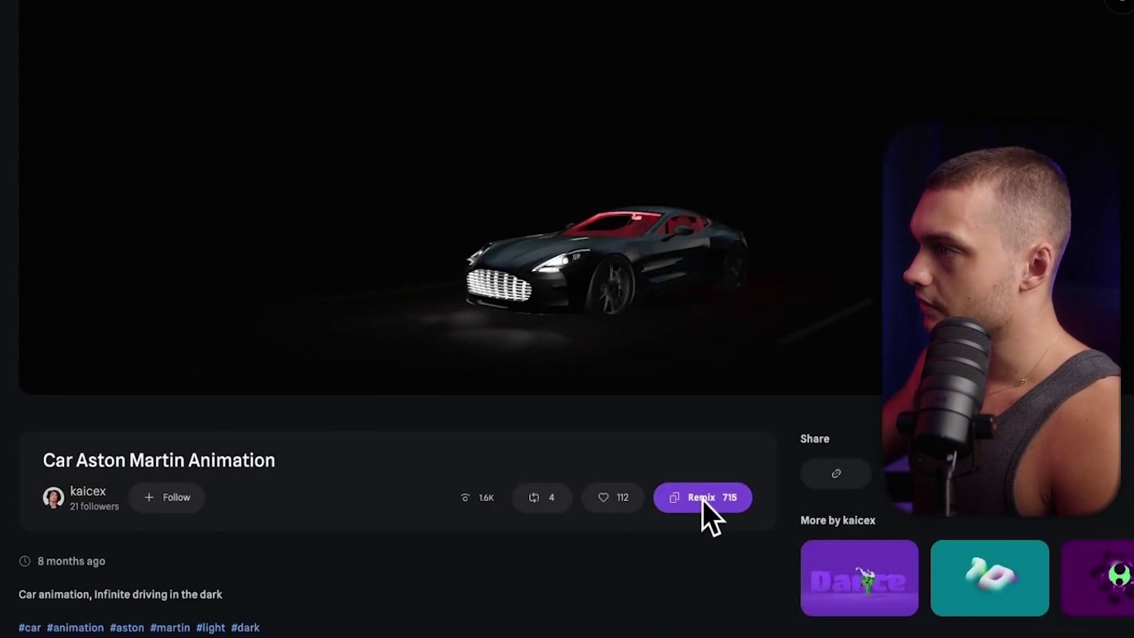
{"action": "left_click", "coordinate": [705, 499]}
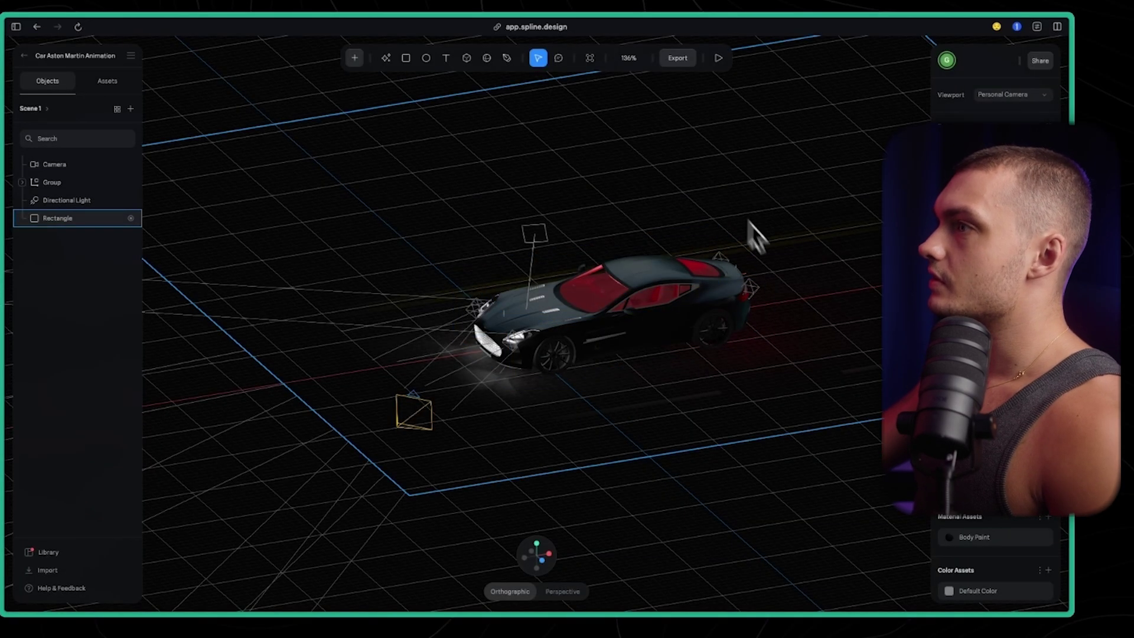
Expand the Group and its Aston Martin subgroup, inspect the body, wheel and interior parts, and collapse both groups.
{"action": "scroll", "coordinate": [692, 242], "scroll_direction": "up", "scroll_amount": 1}
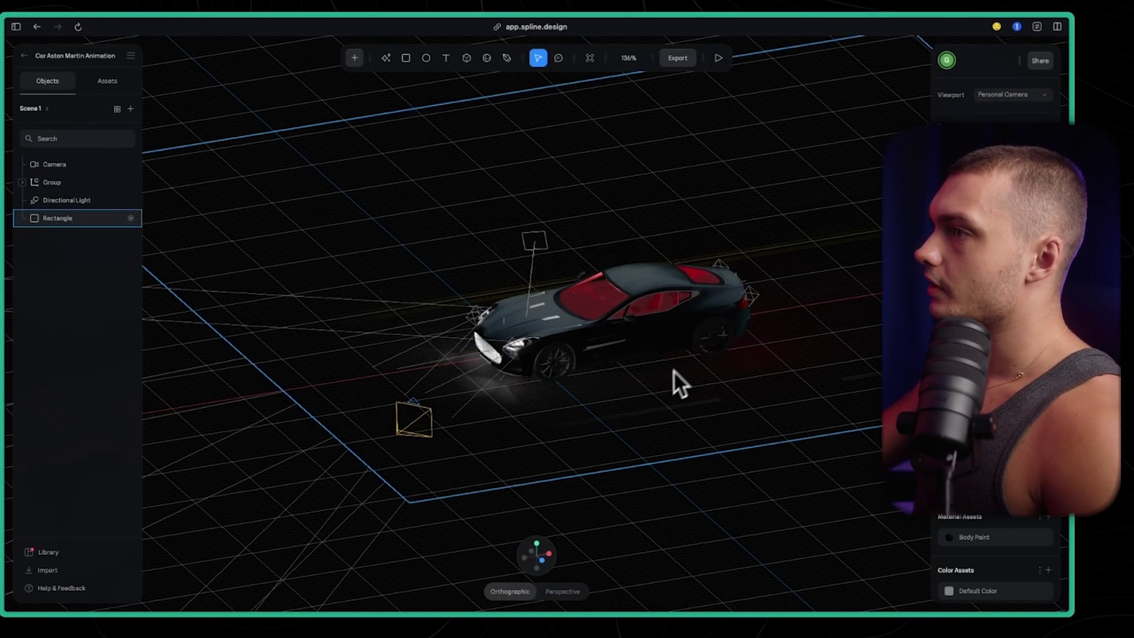
{"action": "left_click", "coordinate": [56, 165]}
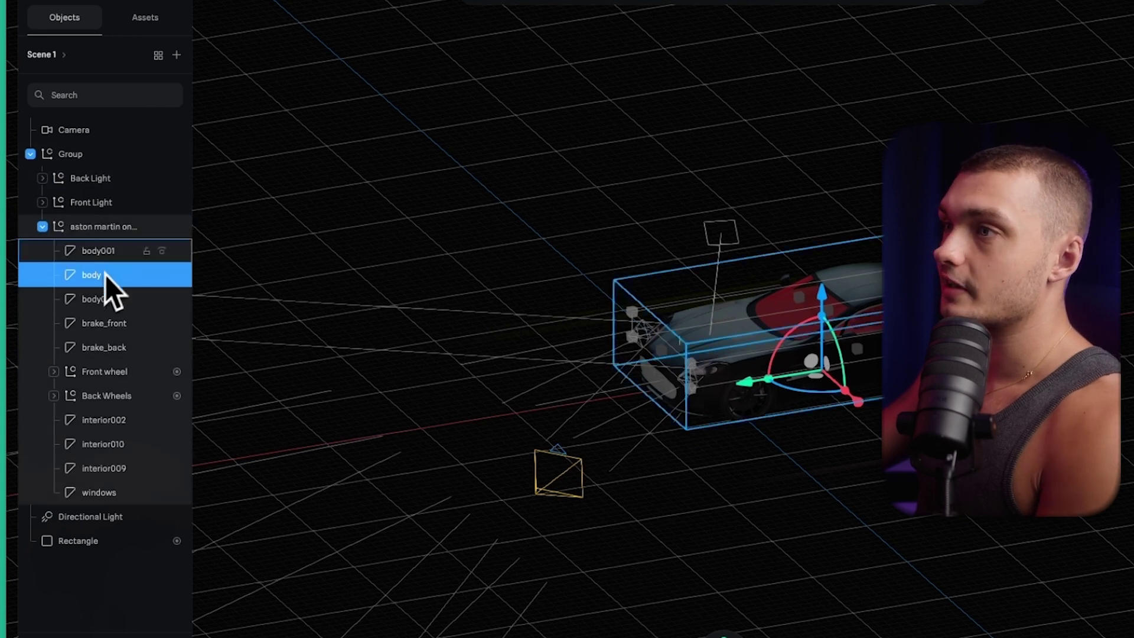
{"action": "left_click", "coordinate": [110, 372]}
{"action": "left_click", "coordinate": [111, 305]}
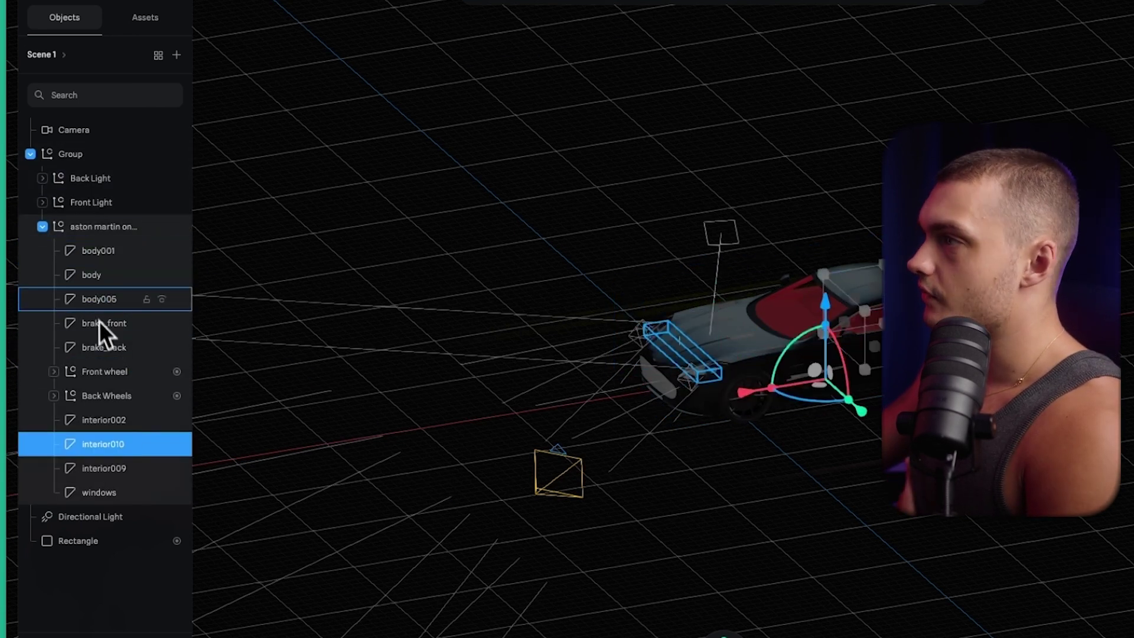
{"action": "left_click", "coordinate": [93, 275]}
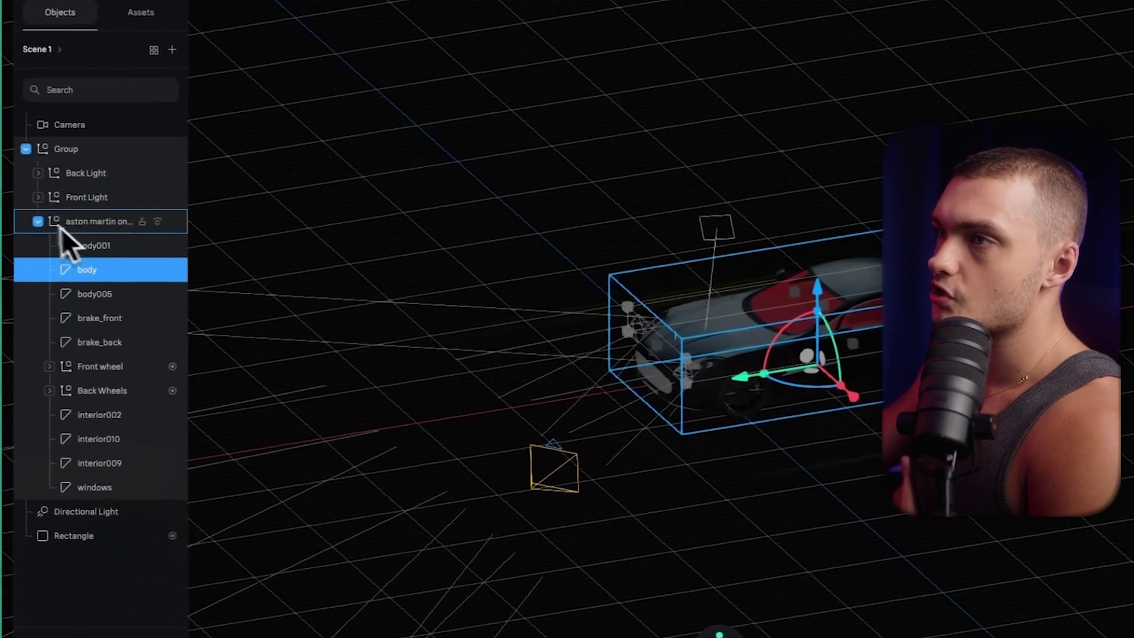
{"action": "left_click", "coordinate": [59, 227]}
{"action": "left_click", "coordinate": [34, 155]}
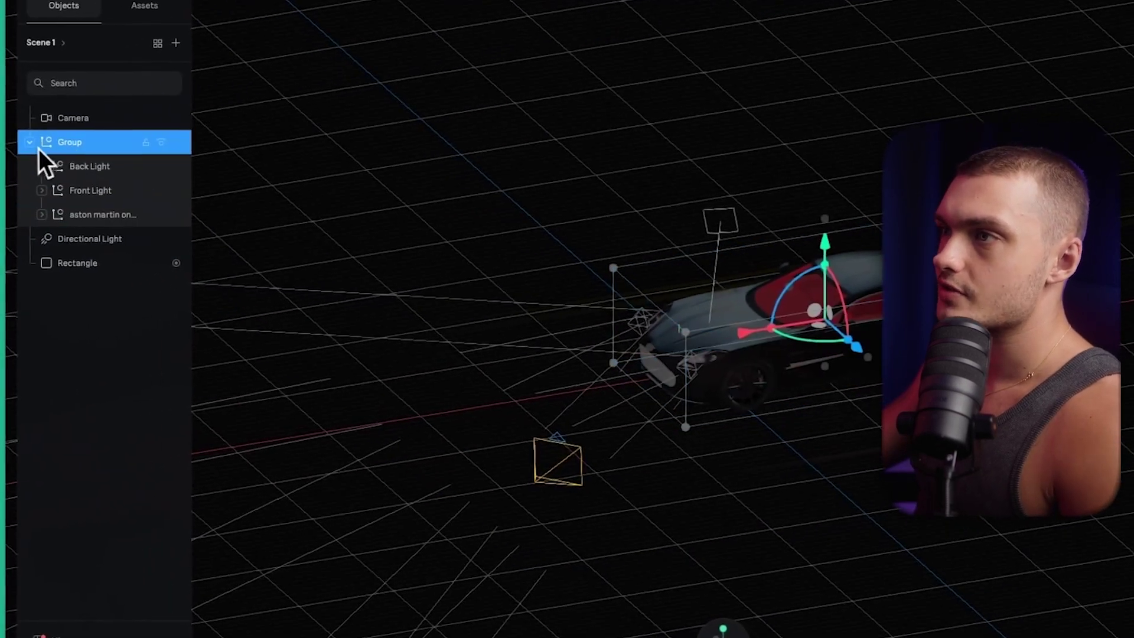
{"action": "left_click", "coordinate": [30, 142]}
Look through the scene's Camera, move it closer to about X -251, Z 309.5, and widen its Fov to 57.90.
{"action": "left_click", "coordinate": [105, 118]}
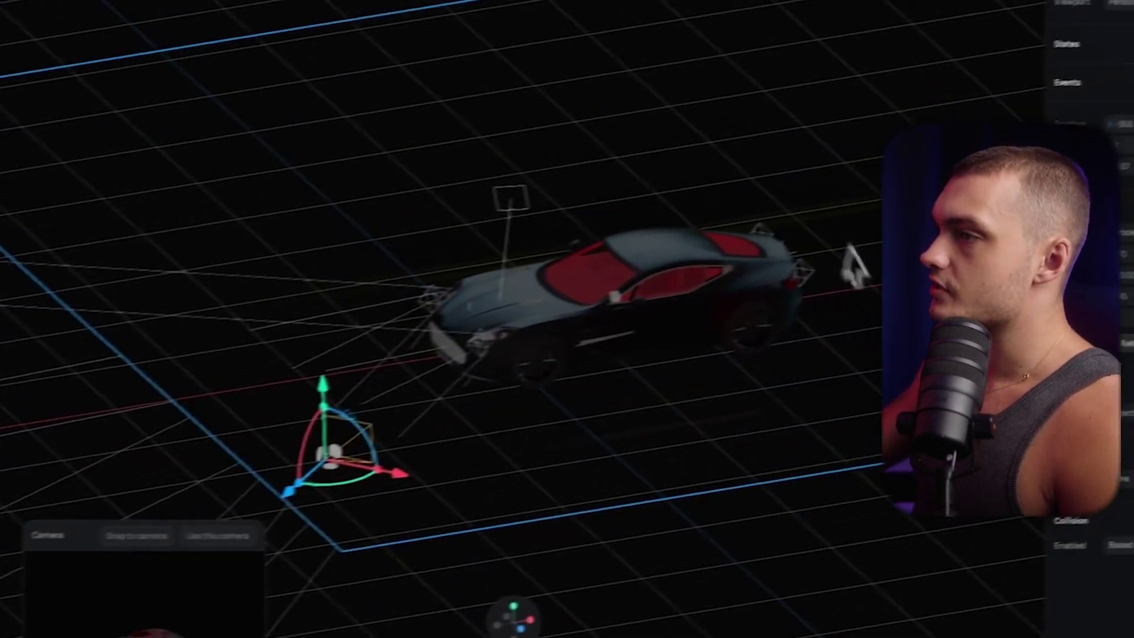
{"action": "left_click", "coordinate": [419, 563]}
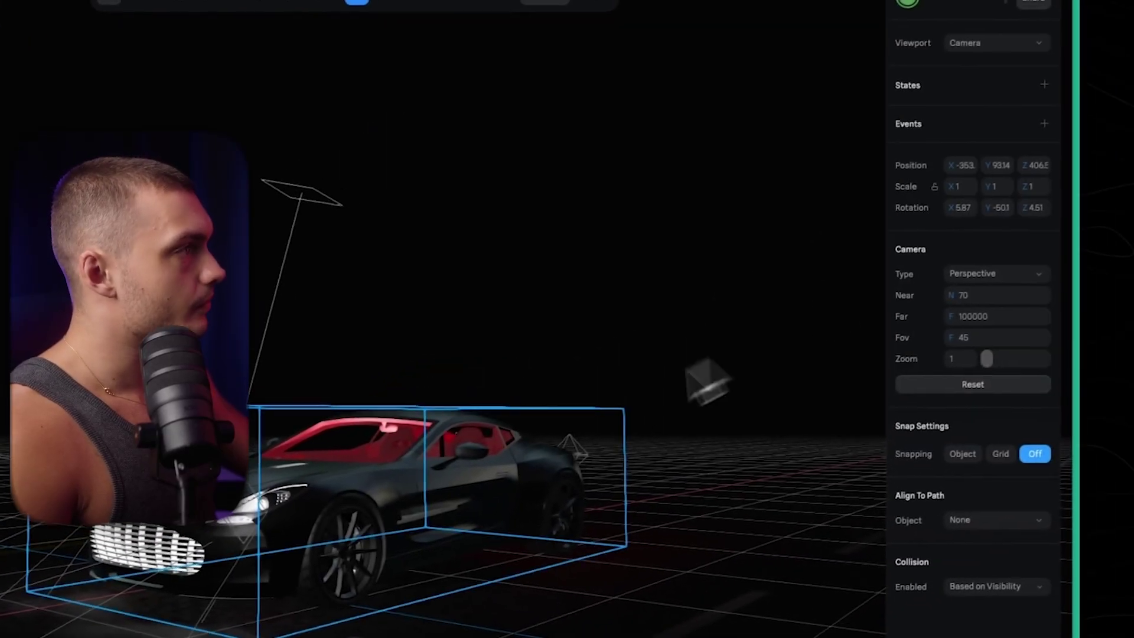
{"action": "left_click_drag", "start_coordinate": [962, 172], "coordinate": [1024, 174]}
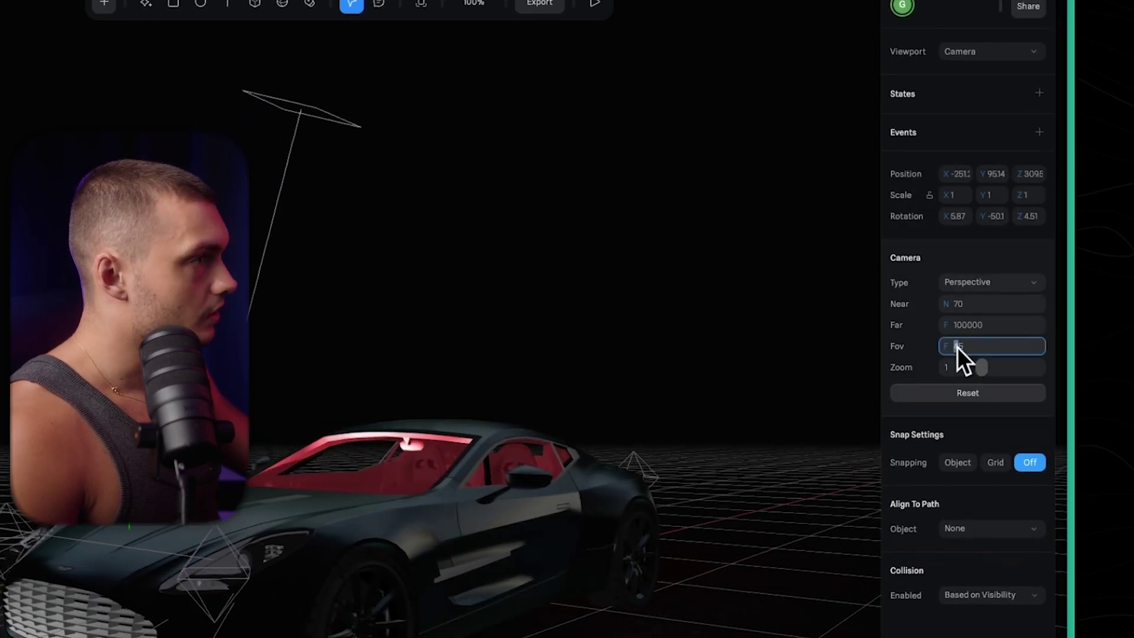
{"action": "left_click_drag", "start_coordinate": [957, 346], "coordinate": [956, 346]}
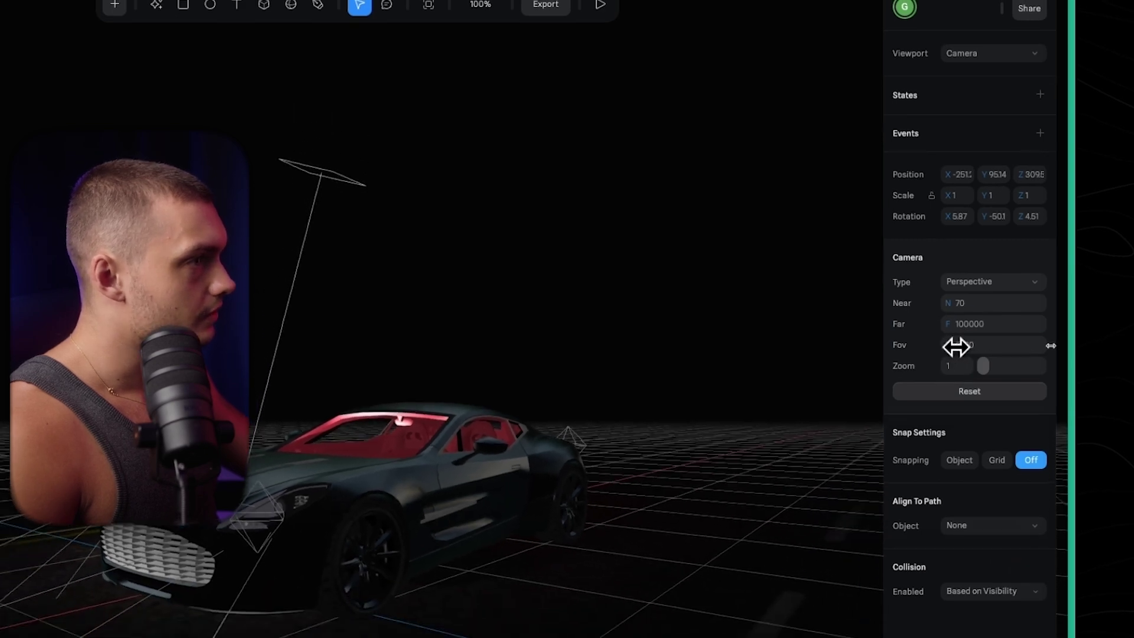
Move the Camera to about X -195, Z 249.5 and adjust its X rotation to reframe the car.
{"action": "left_click_drag", "start_coordinate": [959, 183], "coordinate": [1026, 177]}
{"action": "left_click", "coordinate": [946, 174]}
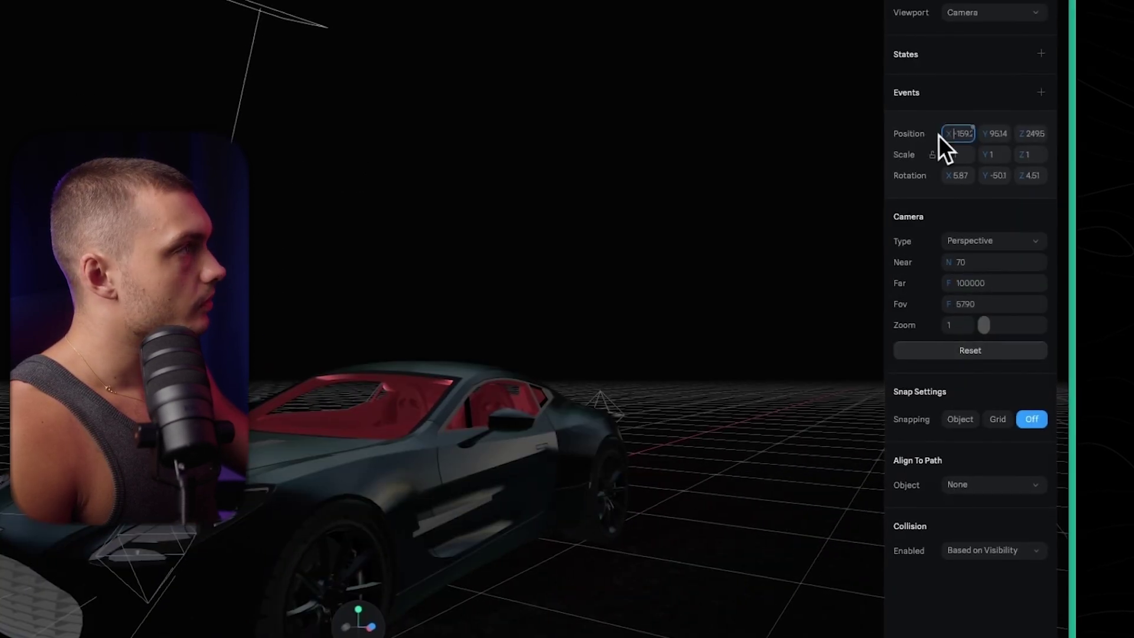
{"action": "left_click_drag", "start_coordinate": [948, 137], "coordinate": [948, 137]}
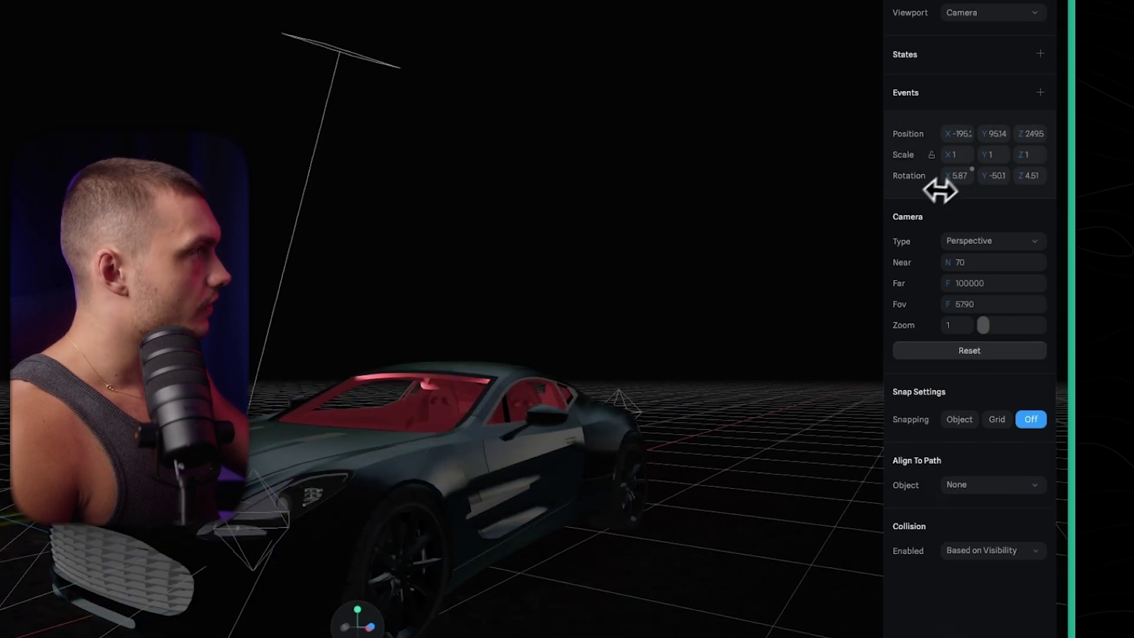
{"action": "left_click_drag", "start_coordinate": [949, 178], "coordinate": [992, 178]}
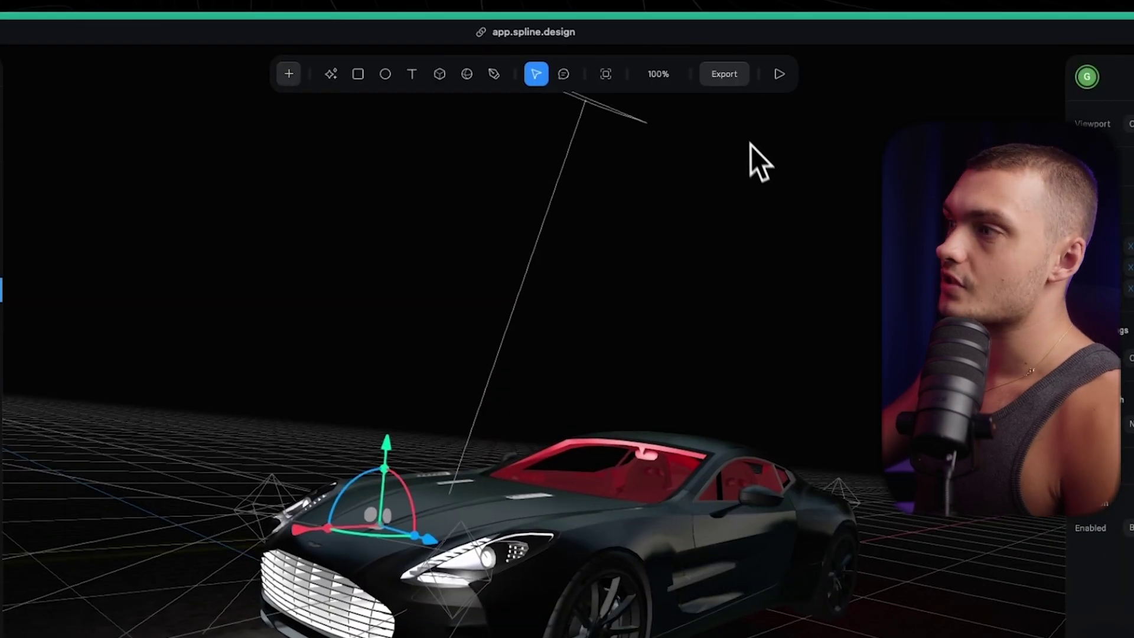
Open the export options for the integrated Viewer embed and set Mouse Events to Global (Full Window).
{"action": "left_click", "coordinate": [726, 81]}
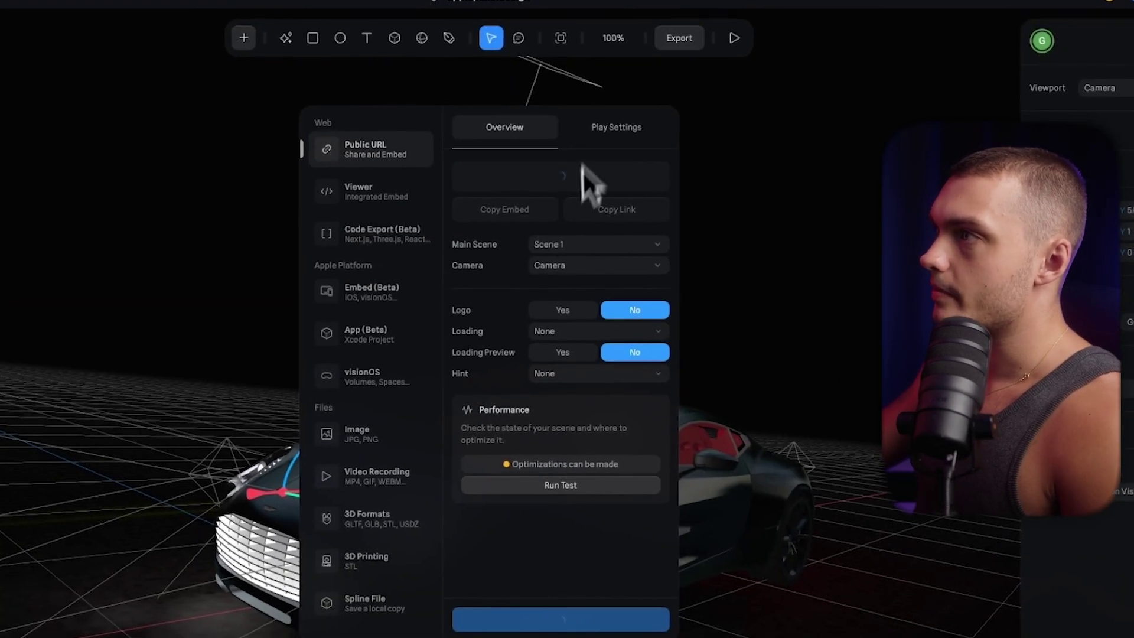
{"action": "left_click", "coordinate": [608, 134]}
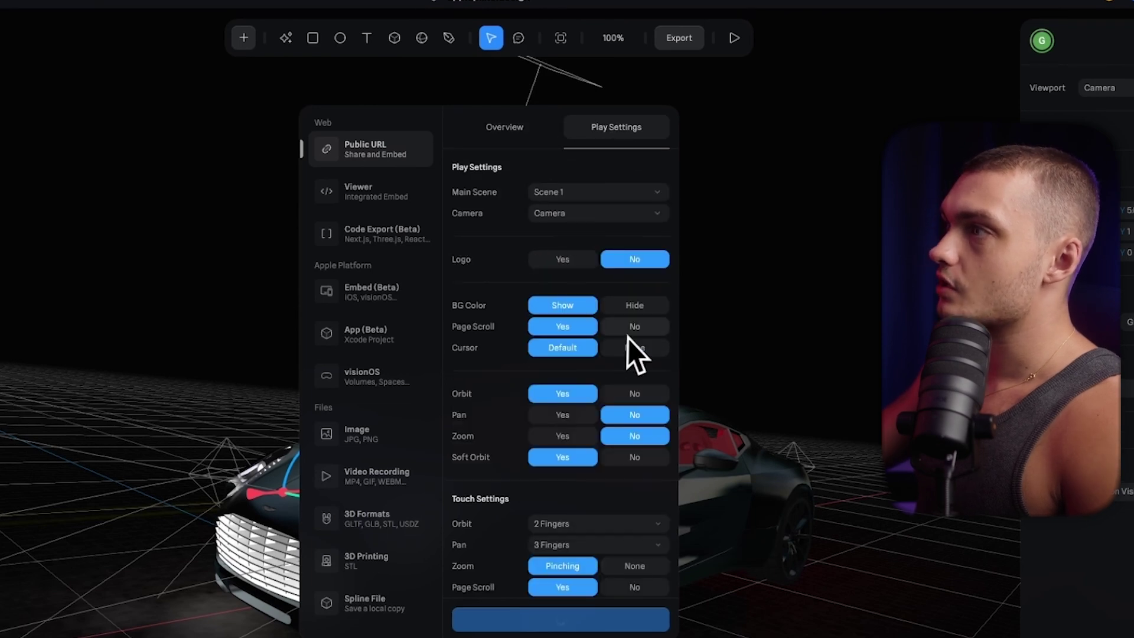
{"action": "left_click", "coordinate": [534, 130]}
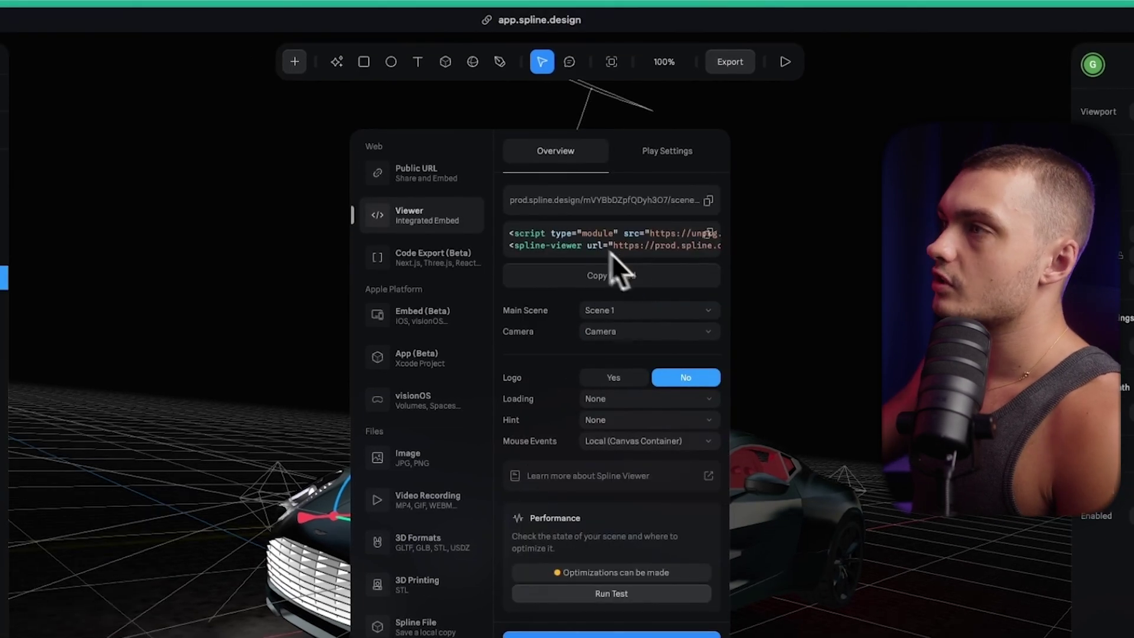
{"action": "left_click", "coordinate": [405, 164]}
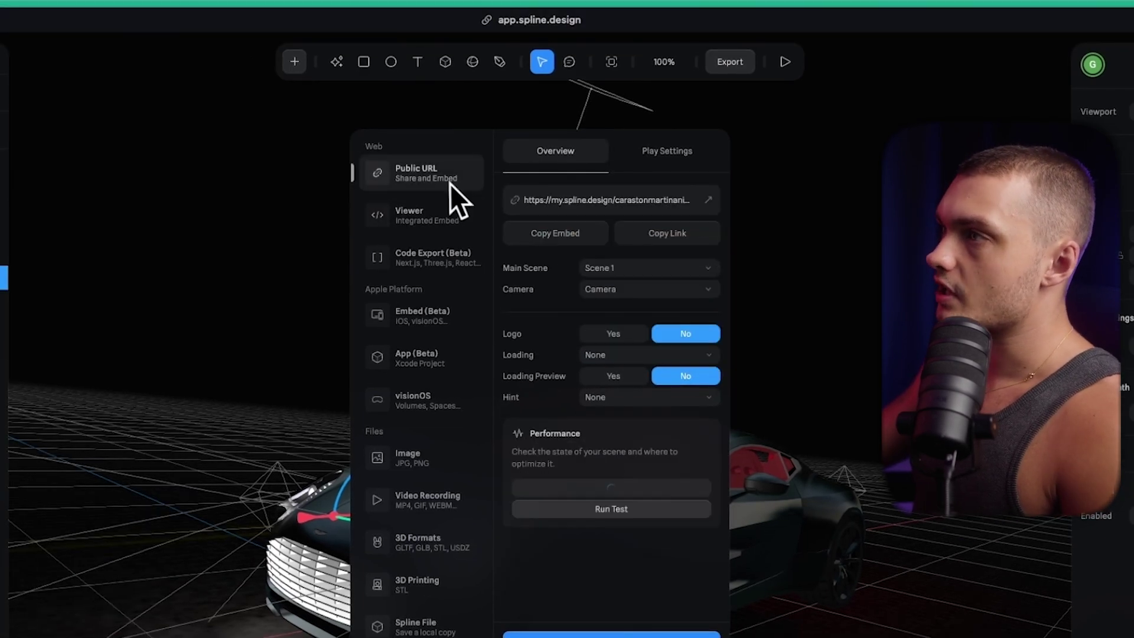
{"action": "left_click", "coordinate": [447, 230]}
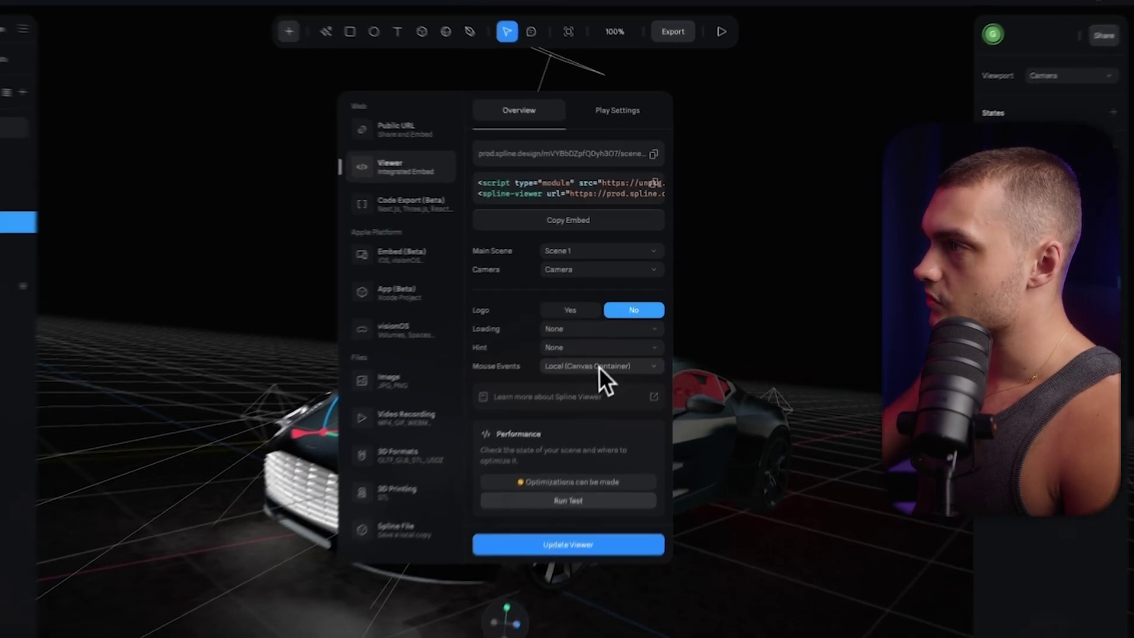
{"action": "left_click", "coordinate": [617, 339]}
{"action": "left_click", "coordinate": [606, 358]}
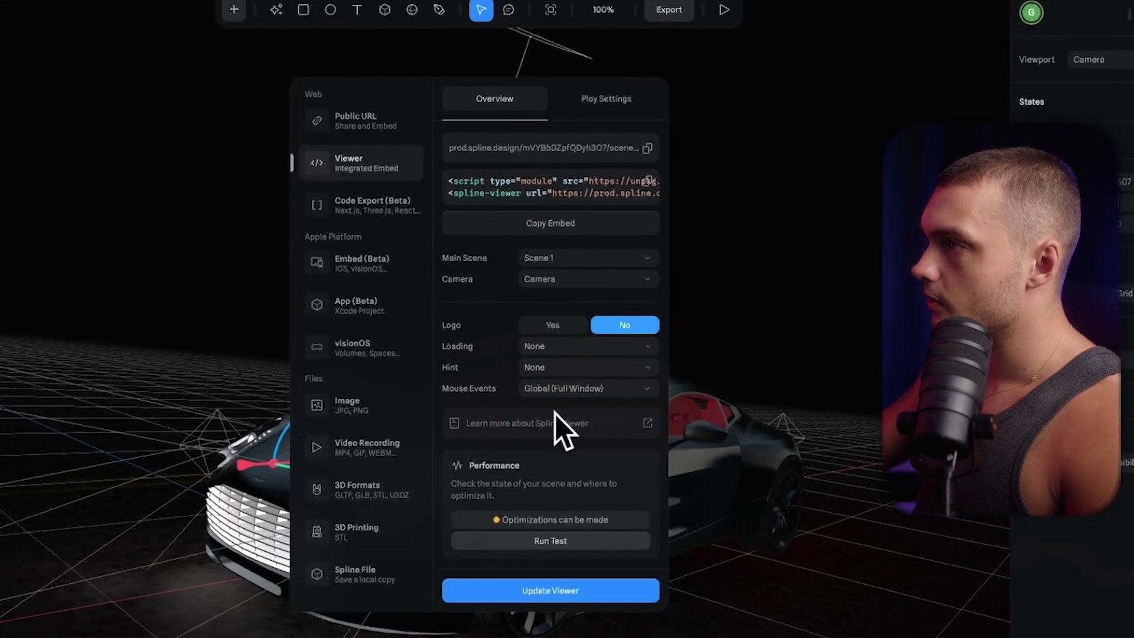
In the viewer's play settings, set the Left and Right orbit limits to 35 and allow panning.
{"action": "left_click", "coordinate": [600, 117]}
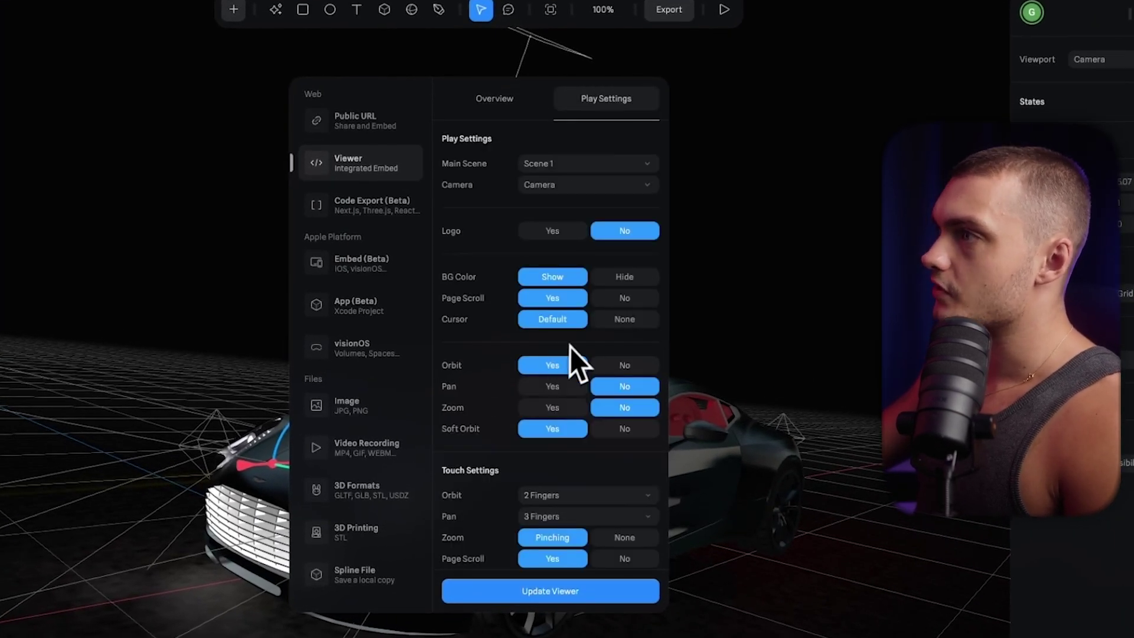
{"action": "scroll", "coordinate": [620, 349], "scroll_direction": "down", "scroll_amount": 2}
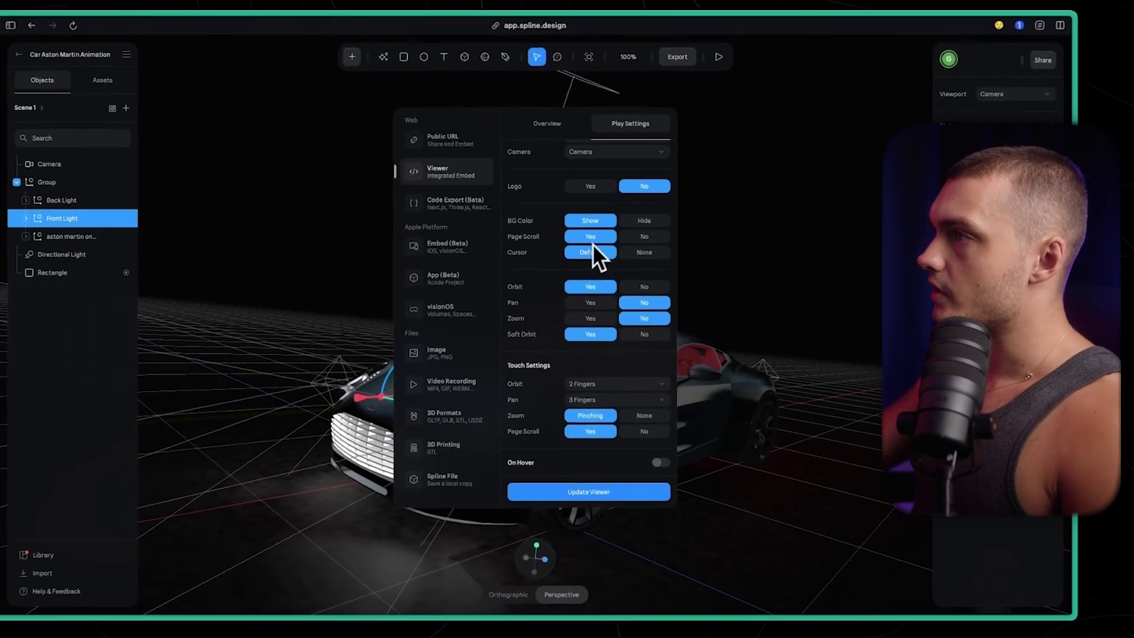
{"action": "scroll", "coordinate": [608, 263], "scroll_direction": "down", "scroll_amount": 2}
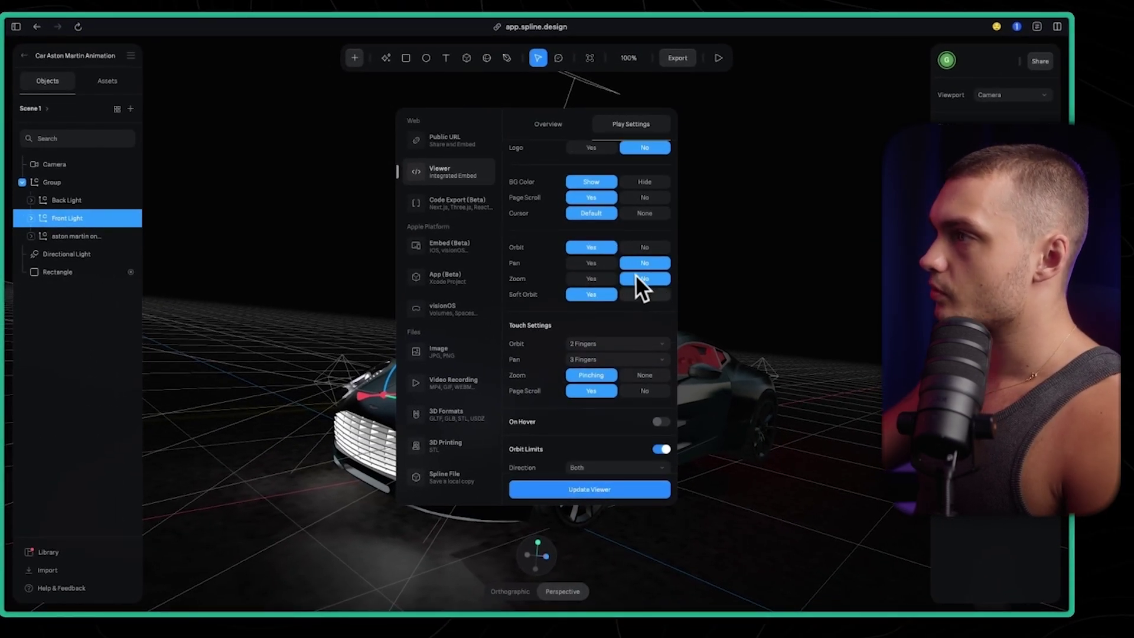
{"action": "scroll", "coordinate": [590, 310], "scroll_direction": "down", "scroll_amount": 5}
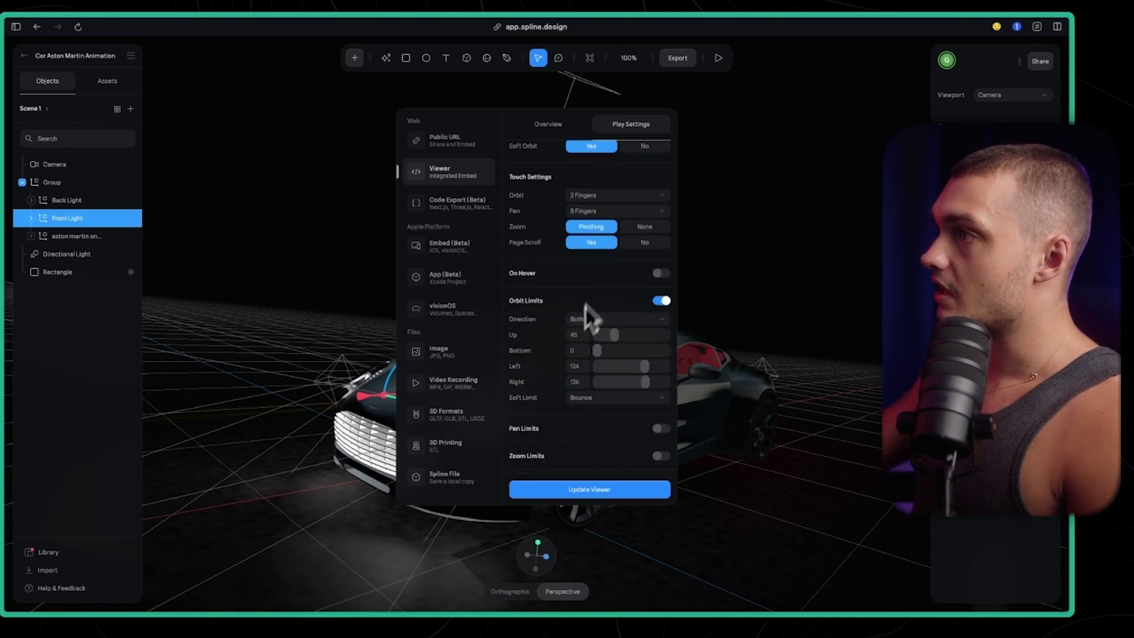
{"action": "scroll", "coordinate": [594, 341], "scroll_direction": "down", "scroll_amount": 1}
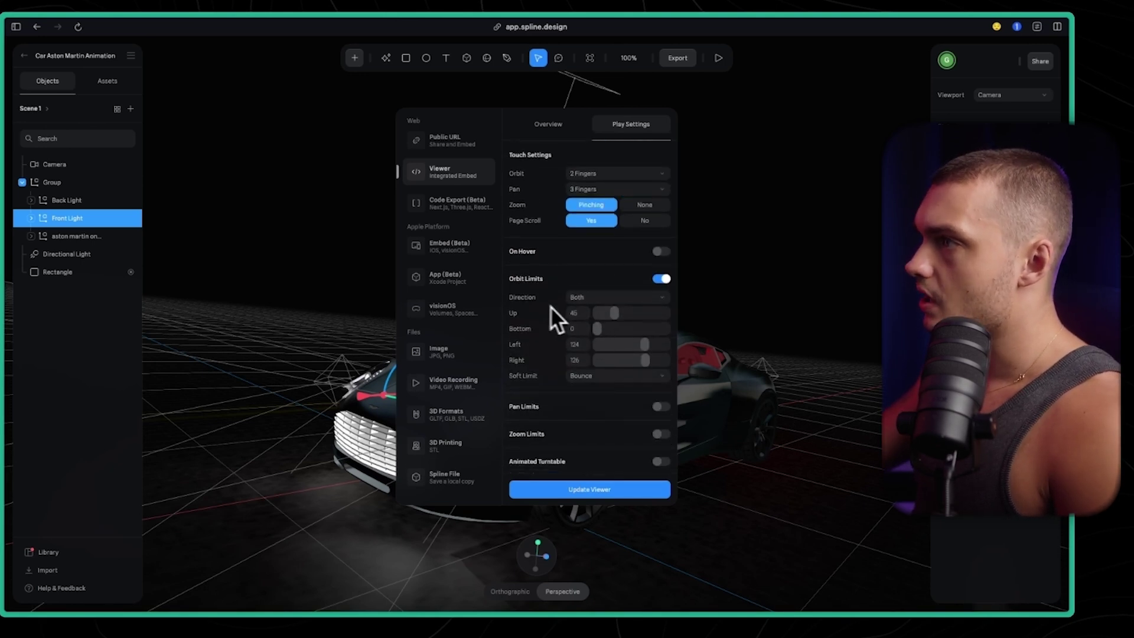
{"action": "left_click", "coordinate": [580, 344]}
{"action": "type", "text": "35"}
{"action": "left_click", "coordinate": [581, 359]}
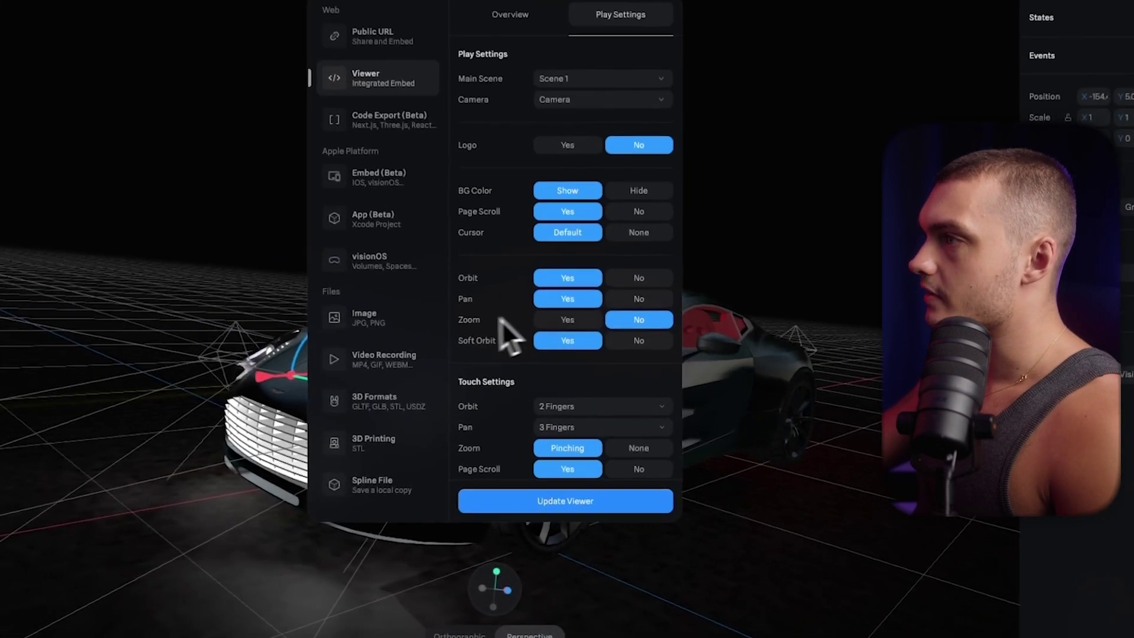
Turn on Pan Limits with Left and Right set to 45, and update the viewer.
{"action": "scroll", "coordinate": [491, 319], "scroll_direction": "down", "scroll_amount": 10}
{"action": "left_click", "coordinate": [659, 313]}
{"action": "scroll", "coordinate": [596, 334], "scroll_direction": "down", "scroll_amount": 2}
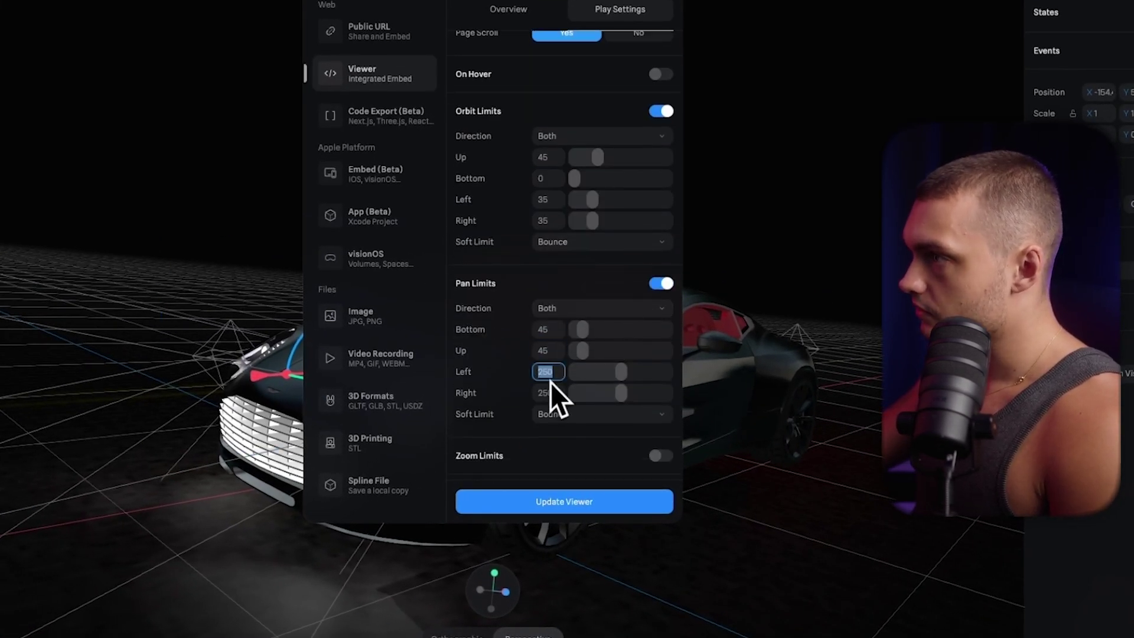
{"action": "scroll", "coordinate": [487, 365], "scroll_direction": "down", "scroll_amount": 5}
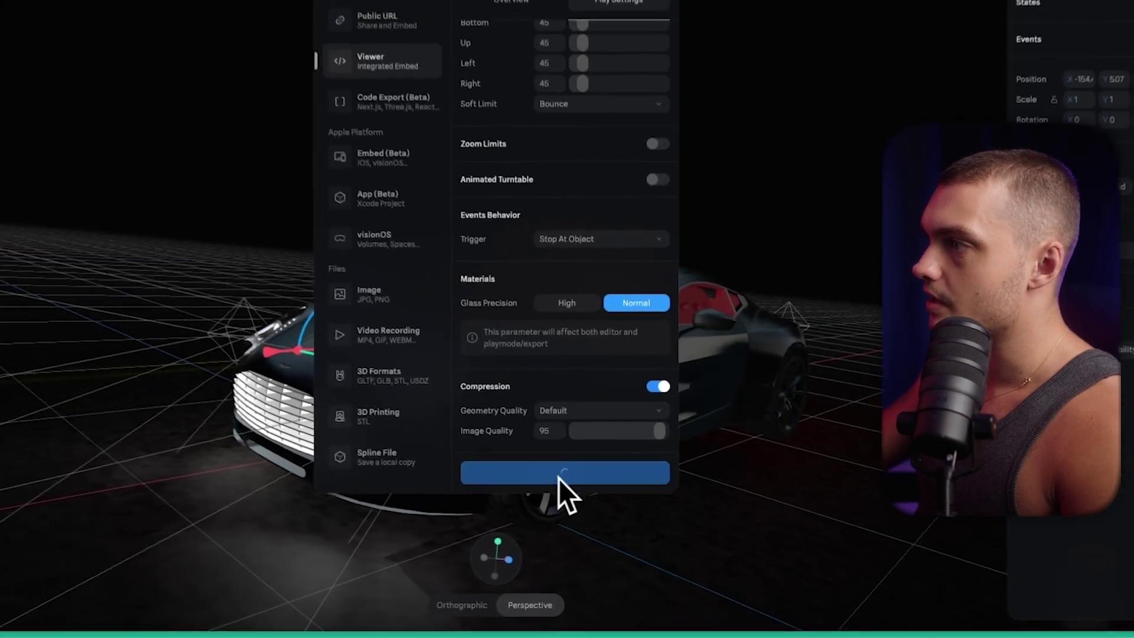
{"action": "left_click", "coordinate": [588, 490]}
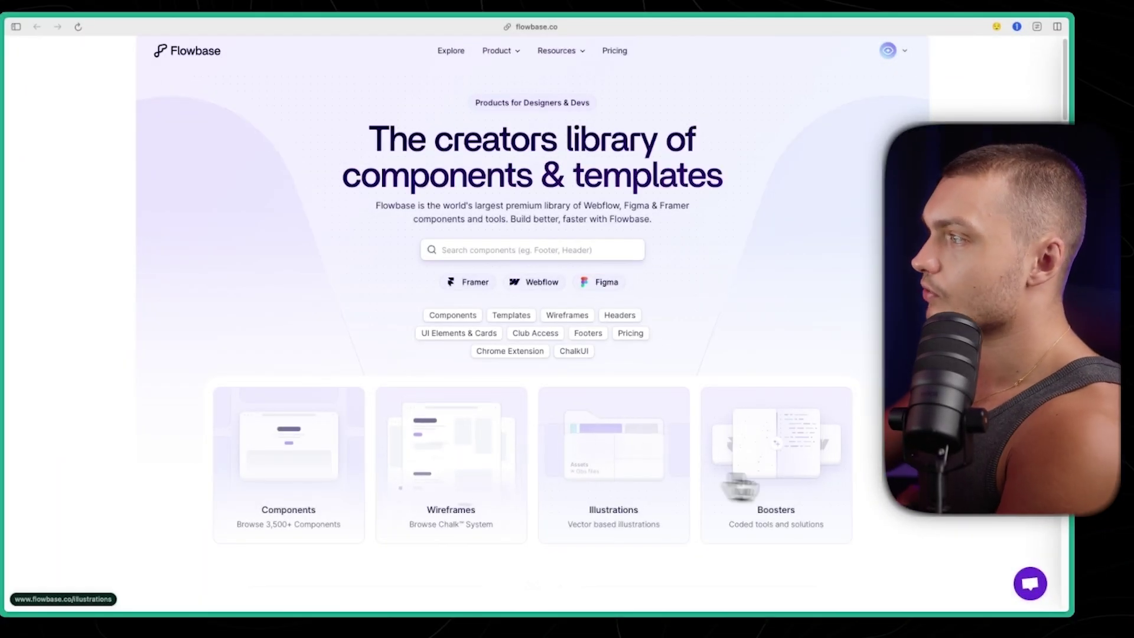
Open the Flowbase wireframe library, filter it to the Header category, and examine the header layouts.
{"action": "scroll", "coordinate": [414, 254], "scroll_direction": "down", "scroll_amount": 5}
{"action": "left_click", "coordinate": [356, 238]}
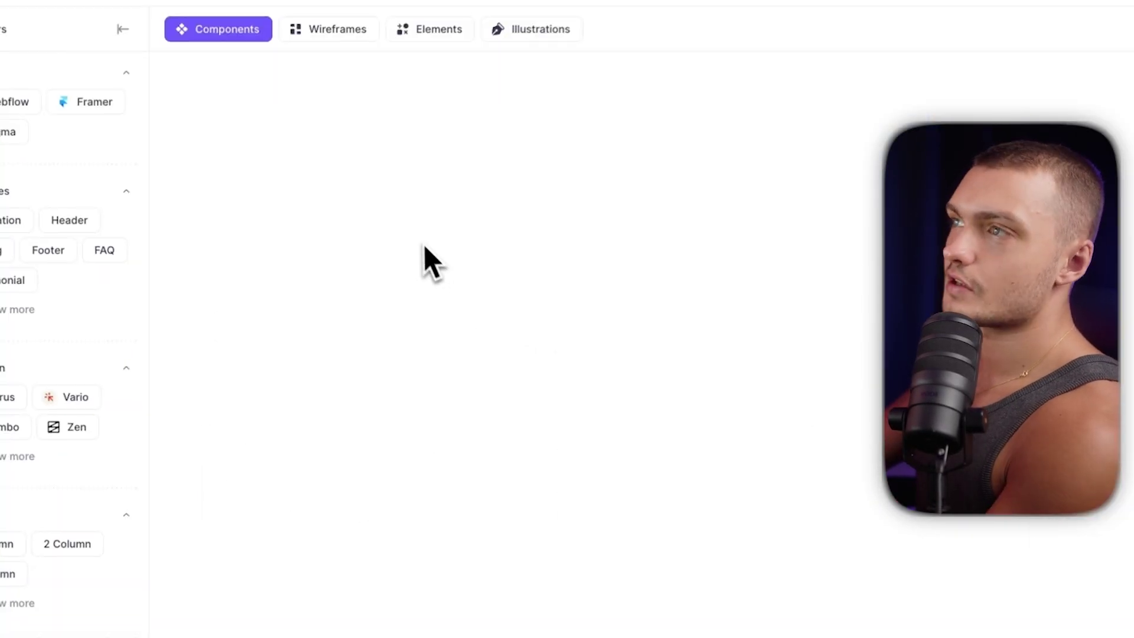
{"action": "scroll", "coordinate": [408, 278], "scroll_direction": "down", "scroll_amount": 15}
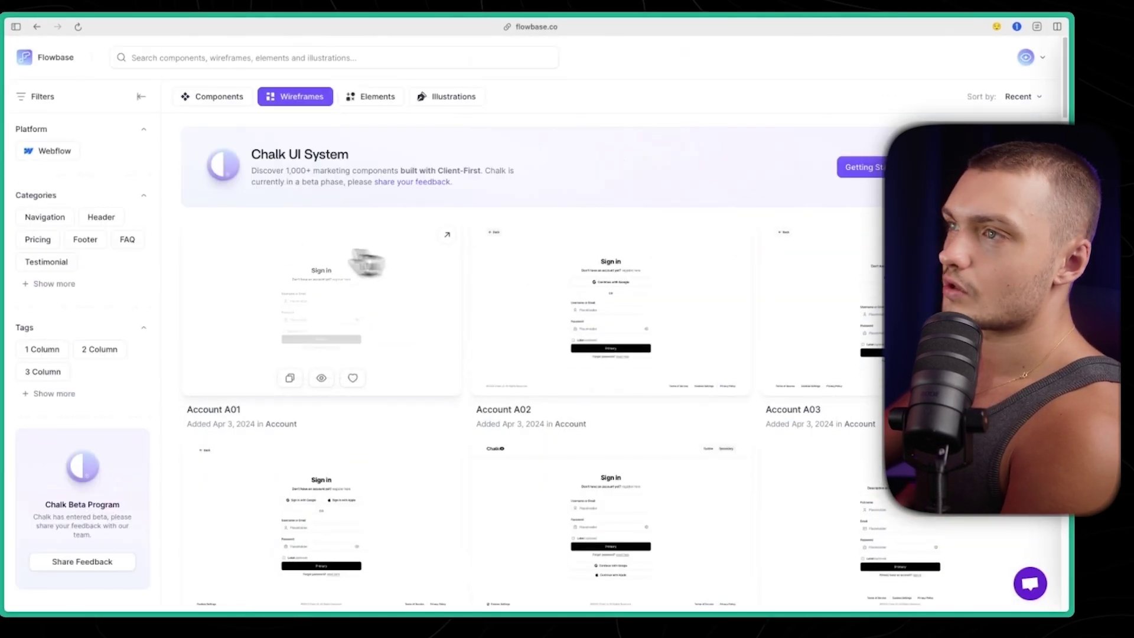
{"action": "left_click", "coordinate": [104, 221]}
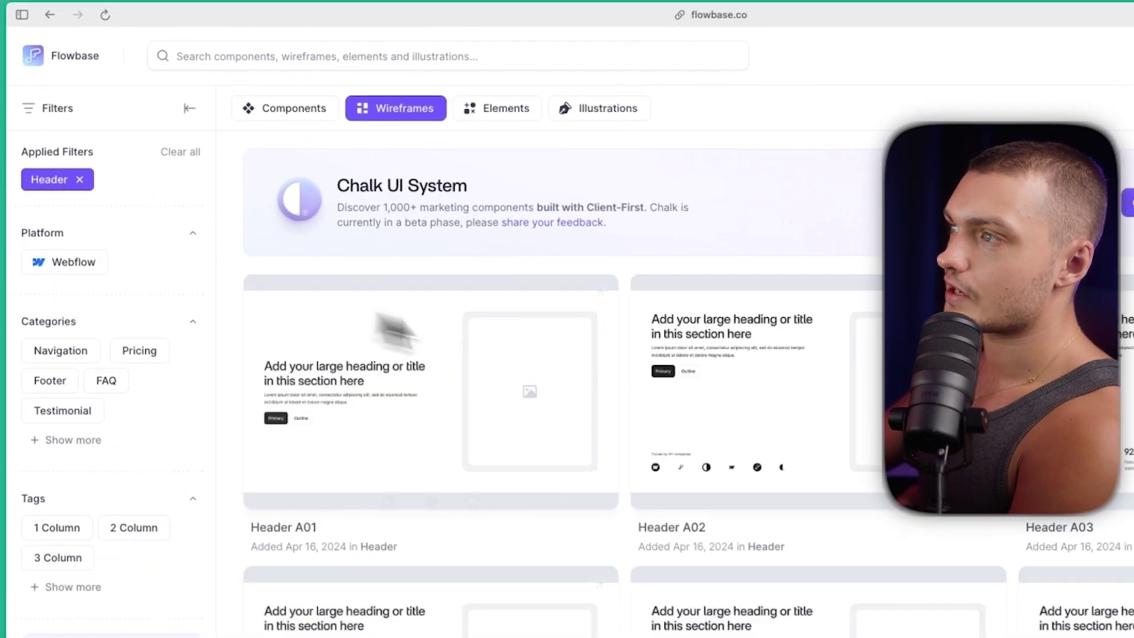
{"action": "scroll", "coordinate": [463, 274], "scroll_direction": "down", "scroll_amount": 5}
{"action": "scroll", "coordinate": [463, 274], "scroll_direction": "up", "scroll_amount": 5}
Browse the Flowbase component library for testimonial, blog, changelog, and other section designs.
{"action": "left_click", "coordinate": [303, 113]}
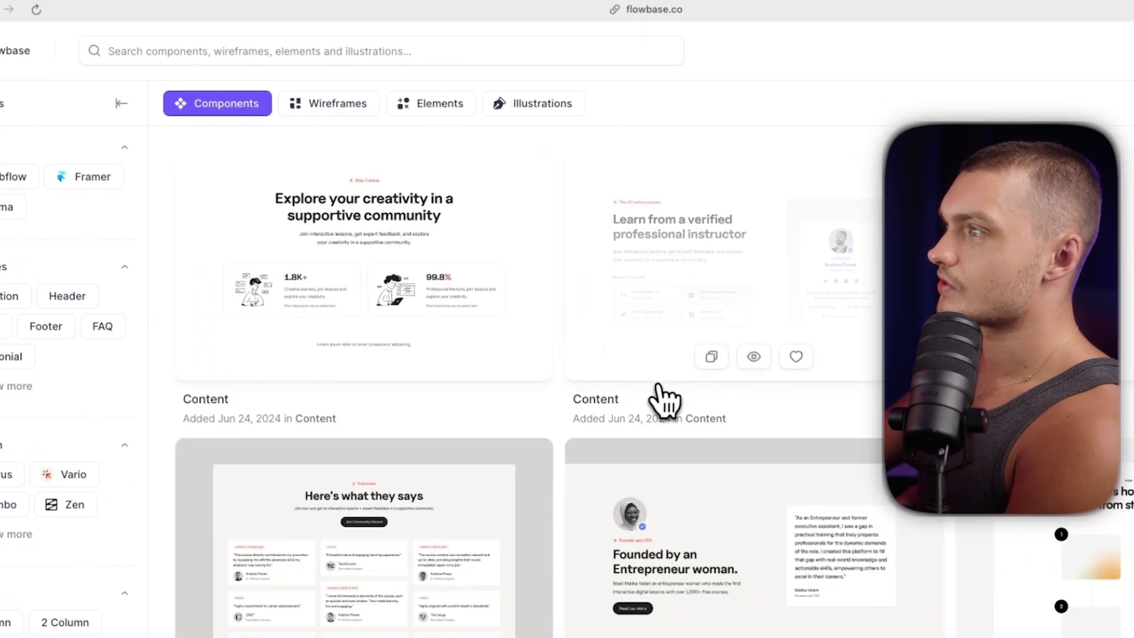
{"action": "scroll", "coordinate": [665, 401], "scroll_direction": "down", "scroll_amount": 10}
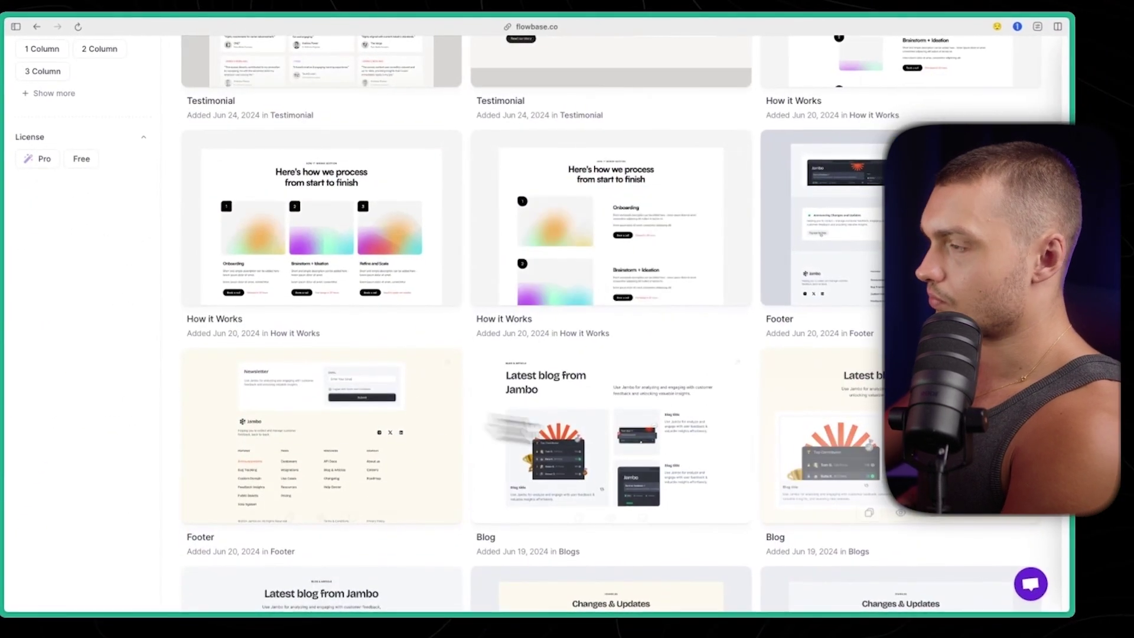
{"action": "scroll", "coordinate": [514, 425], "scroll_direction": "down", "scroll_amount": 15}
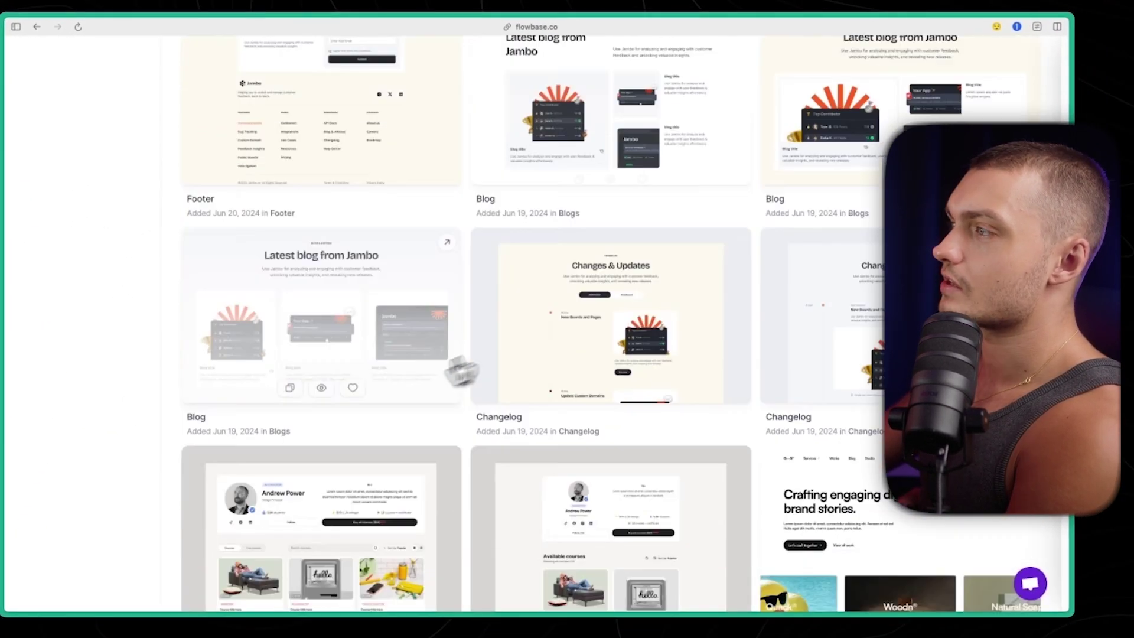
{"action": "scroll", "coordinate": [463, 393], "scroll_direction": "down", "scroll_amount": 9}
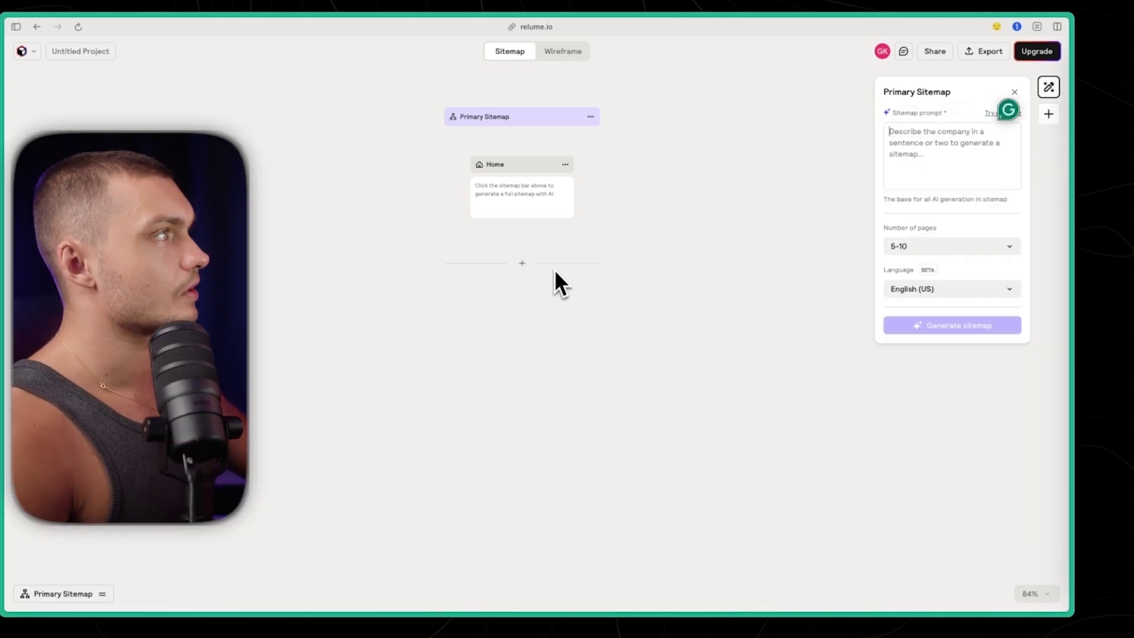
Generate a Relume sitemap from the prompt "A landing page for a car dealership" with 1-5 pages.
{"action": "type", "text": "anding page for a c"}
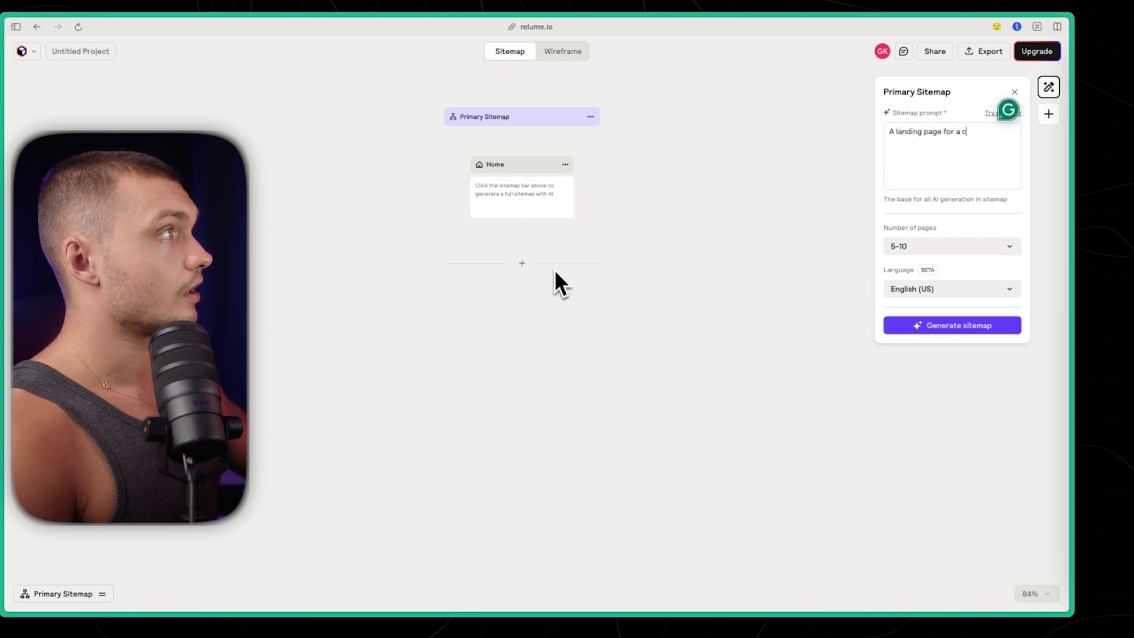
{"action": "type", "text": "ar dealership"}
{"action": "left_click", "coordinate": [926, 246]}
{"action": "left_click", "coordinate": [925, 270]}
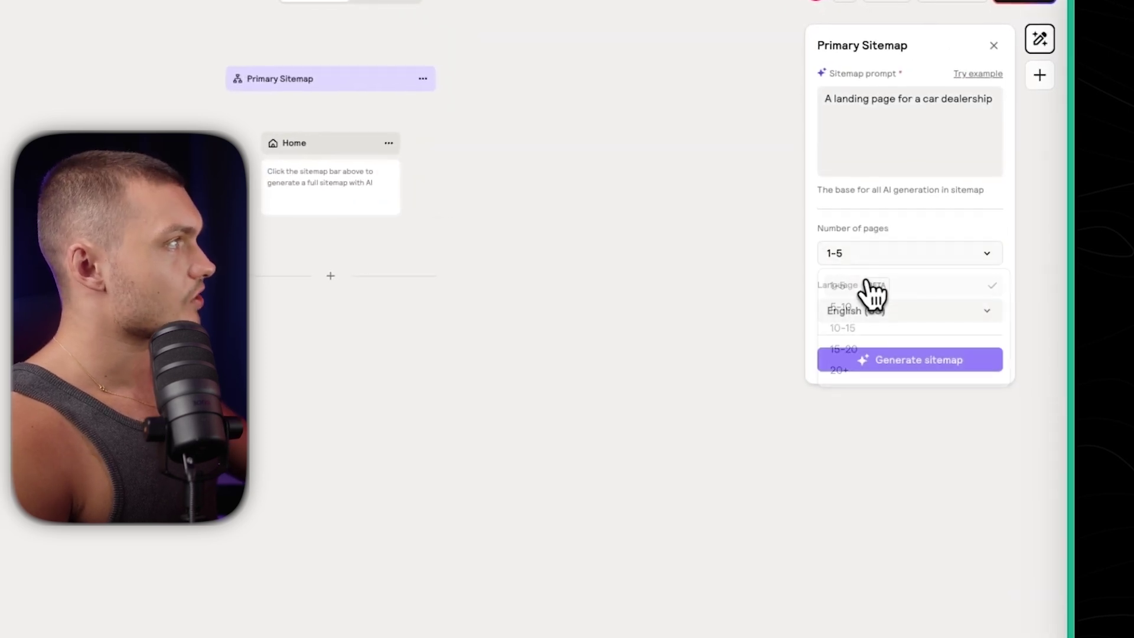
{"action": "left_click", "coordinate": [900, 362]}
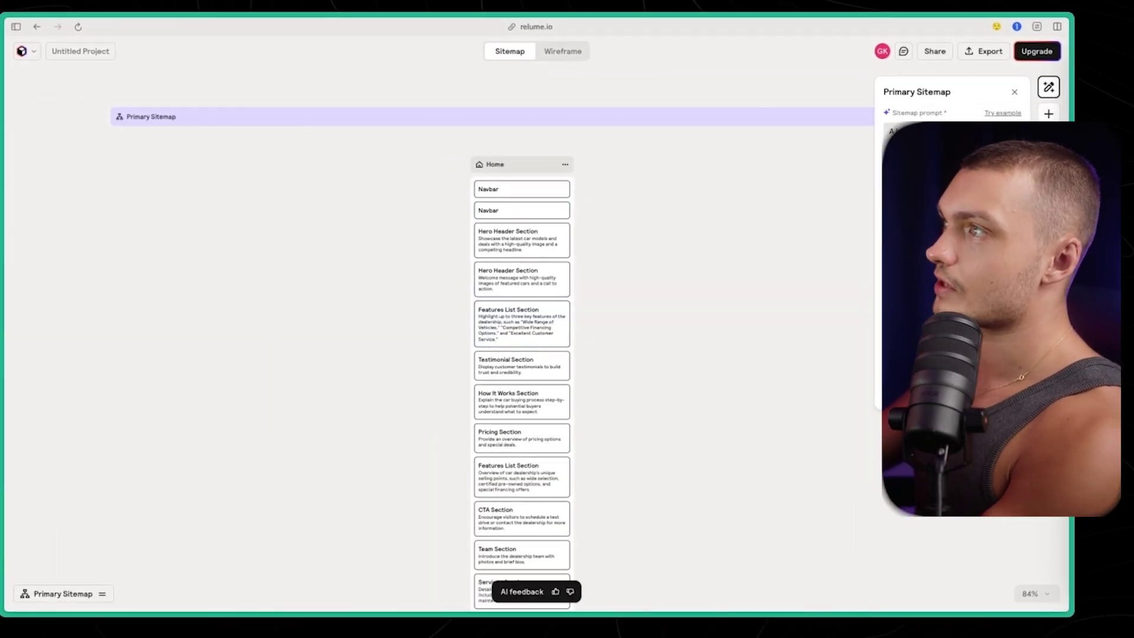
Examine the generated sitemap's child pages and the individual sections of the Home page.
{"action": "scroll", "coordinate": [770, 347], "scroll_direction": "down", "scroll_amount": 10}
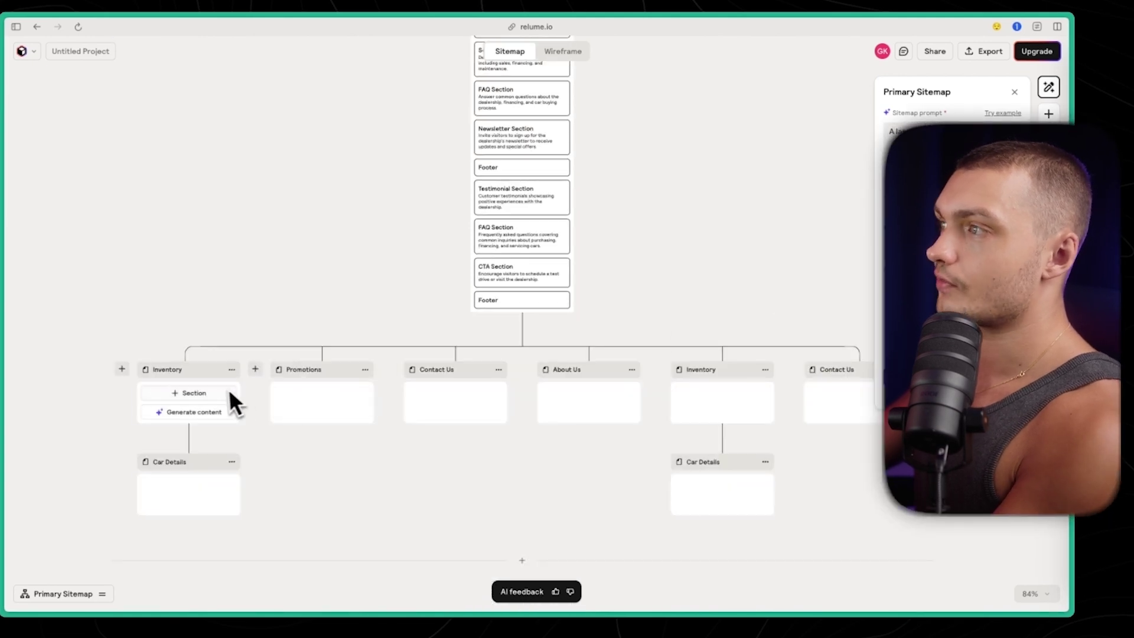
{"action": "scroll", "coordinate": [481, 445], "scroll_direction": "up", "scroll_amount": 5}
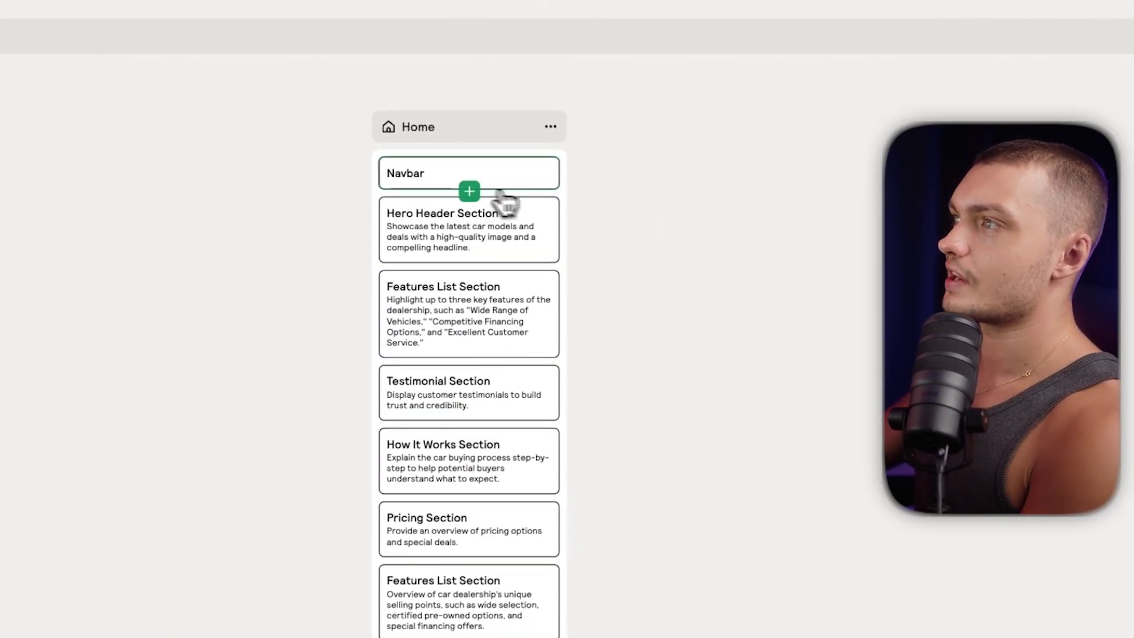
{"action": "left_click", "coordinate": [471, 191]}
{"action": "left_click", "coordinate": [468, 276]}
{"action": "left_click", "coordinate": [744, 307]}
{"action": "left_click", "coordinate": [529, 344]}
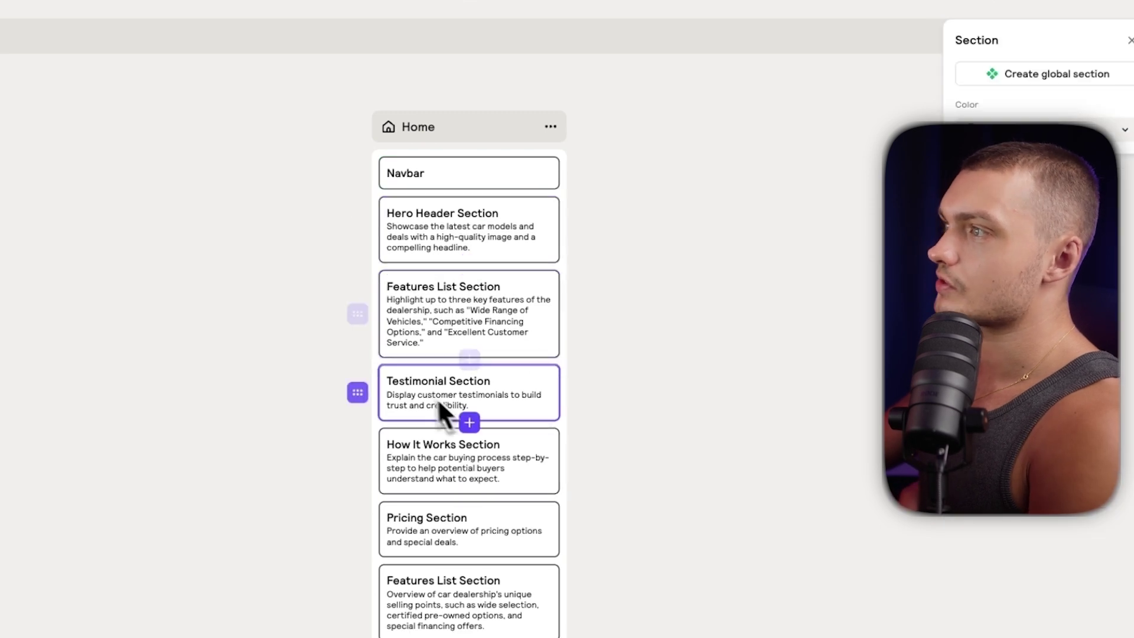
{"action": "left_click", "coordinate": [760, 245]}
Switch from the sitemap to the wireframe view and examine the Home page's sections.
{"action": "left_click", "coordinate": [534, 66]}
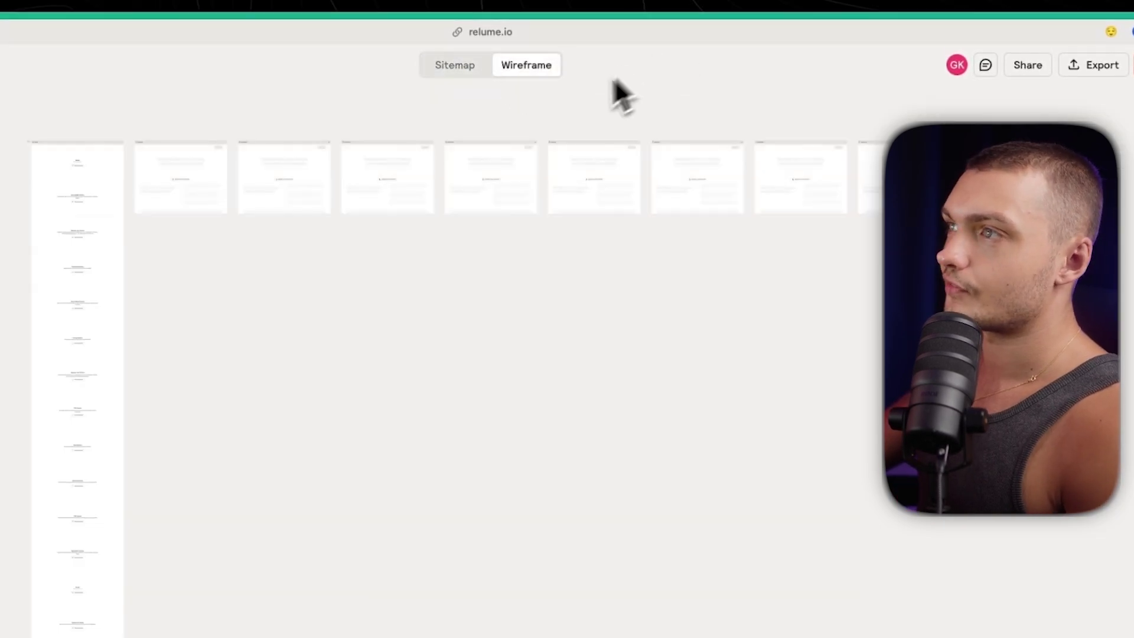
{"action": "scroll", "coordinate": [43, 162], "scroll_direction": "up", "scroll_amount": 10, "text": "ctrl"}
{"action": "left_click_drag", "start_coordinate": [150, 210], "coordinate": [202, 329]}
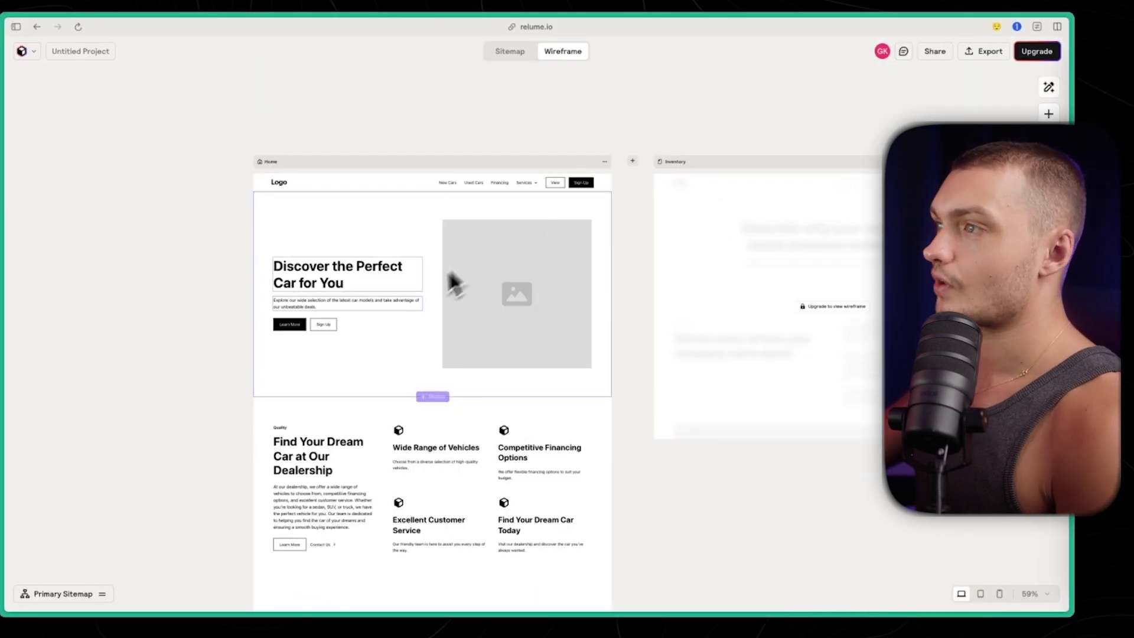
{"action": "scroll", "coordinate": [381, 322], "scroll_direction": "down", "scroll_amount": 8}
{"action": "scroll", "coordinate": [367, 372], "scroll_direction": "up", "scroll_amount": 8}
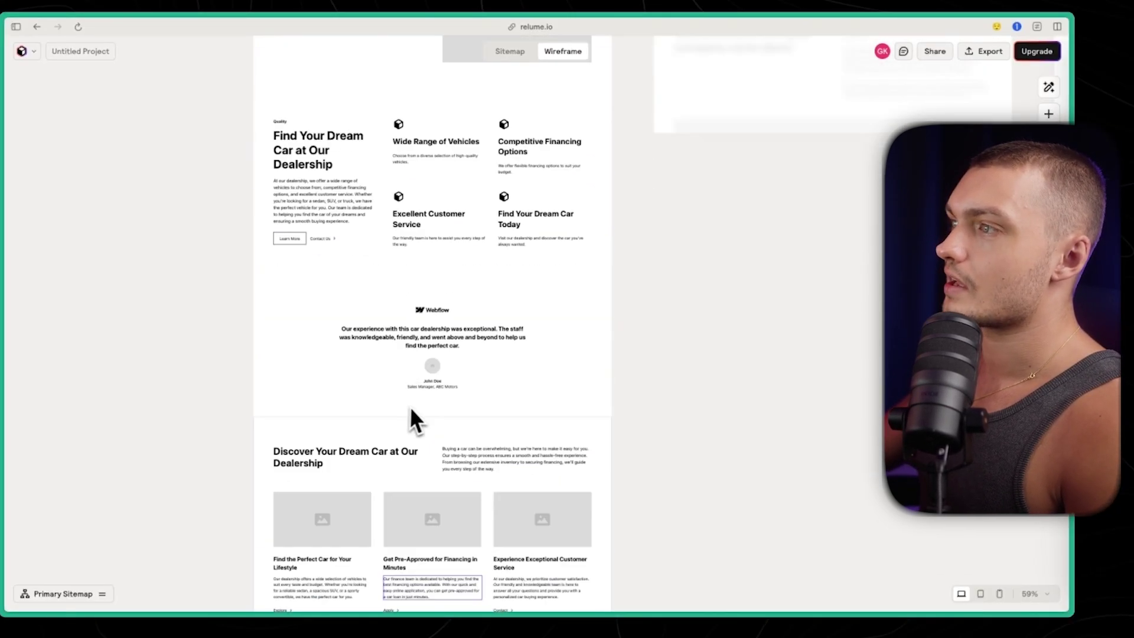
{"action": "scroll", "coordinate": [420, 414], "scroll_direction": "up", "scroll_amount": 2}
Replace the Home page's Hero Header component with the layout that has heading and text above a wide image.
{"action": "left_click", "coordinate": [420, 423]}
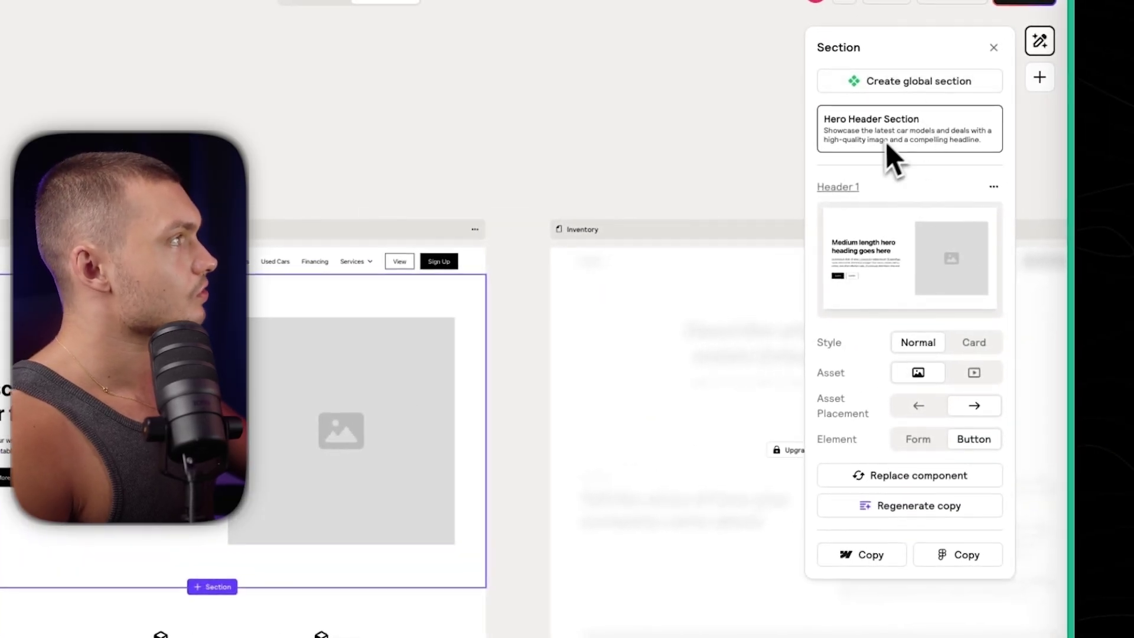
{"action": "left_click", "coordinate": [899, 477]}
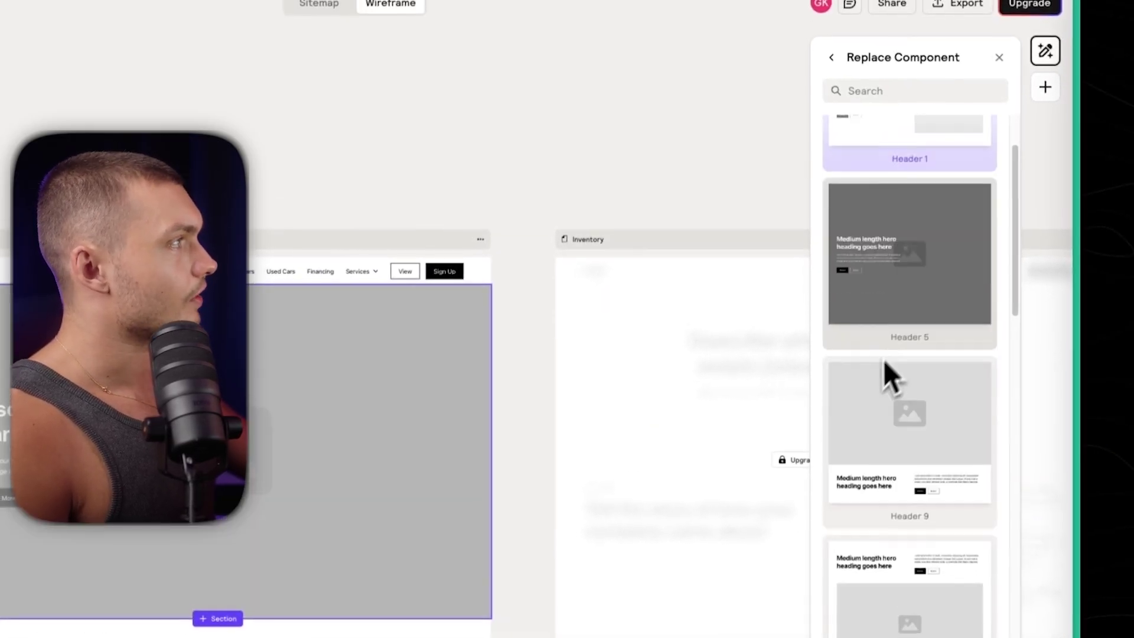
{"action": "scroll", "coordinate": [886, 378], "scroll_direction": "down", "scroll_amount": 6}
{"action": "left_click", "coordinate": [907, 388]}
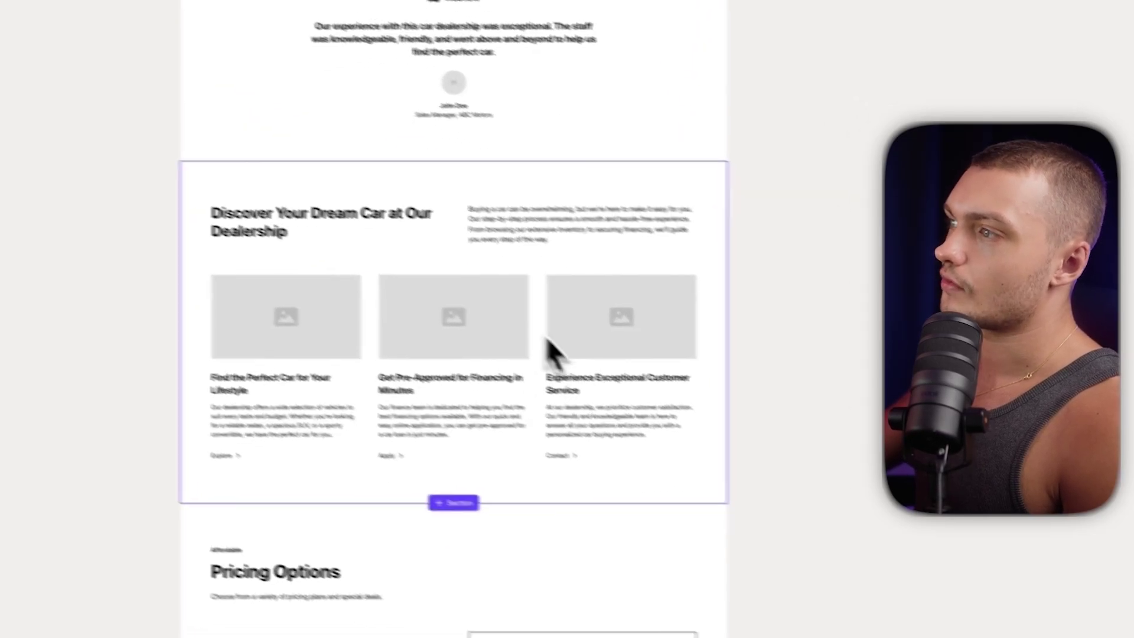
Examine the Home wireframe from the revised hero down through the features and testimonial sections.
{"action": "scroll", "coordinate": [417, 413], "scroll_direction": "up", "scroll_amount": 5}
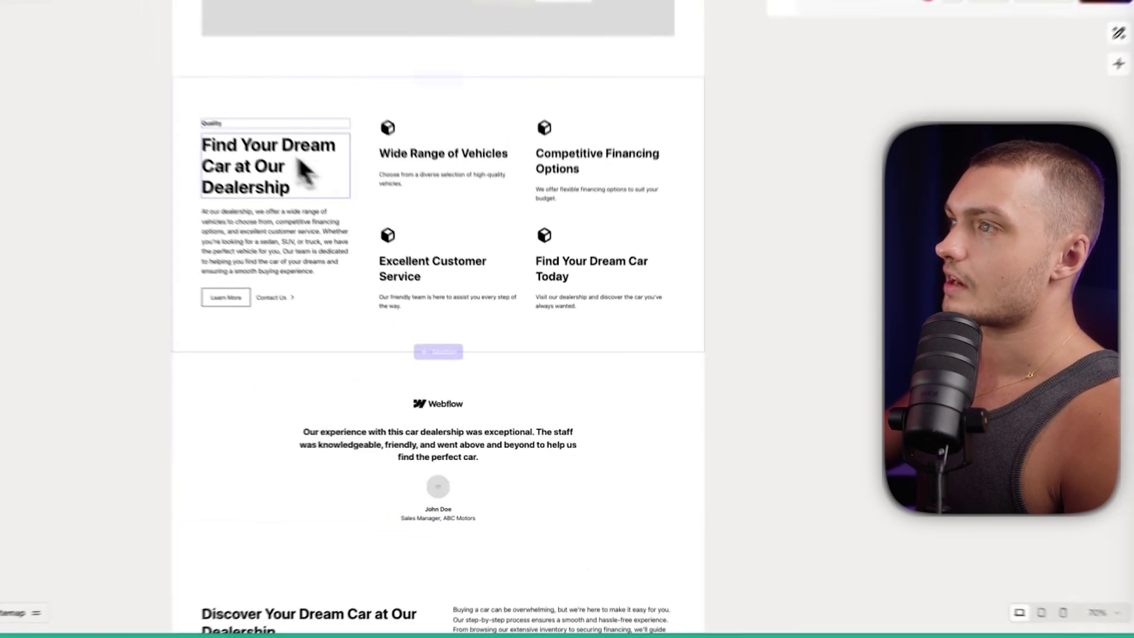
{"action": "scroll", "coordinate": [295, 183], "scroll_direction": "up", "scroll_amount": 3, "text": "ctrl"}
{"action": "scroll", "coordinate": [267, 261], "scroll_direction": "down", "scroll_amount": 5, "text": "ctrl"}
{"action": "scroll", "coordinate": [313, 265], "scroll_direction": "up", "scroll_amount": 8}
{"action": "scroll", "coordinate": [378, 270], "scroll_direction": "down", "scroll_amount": 1}
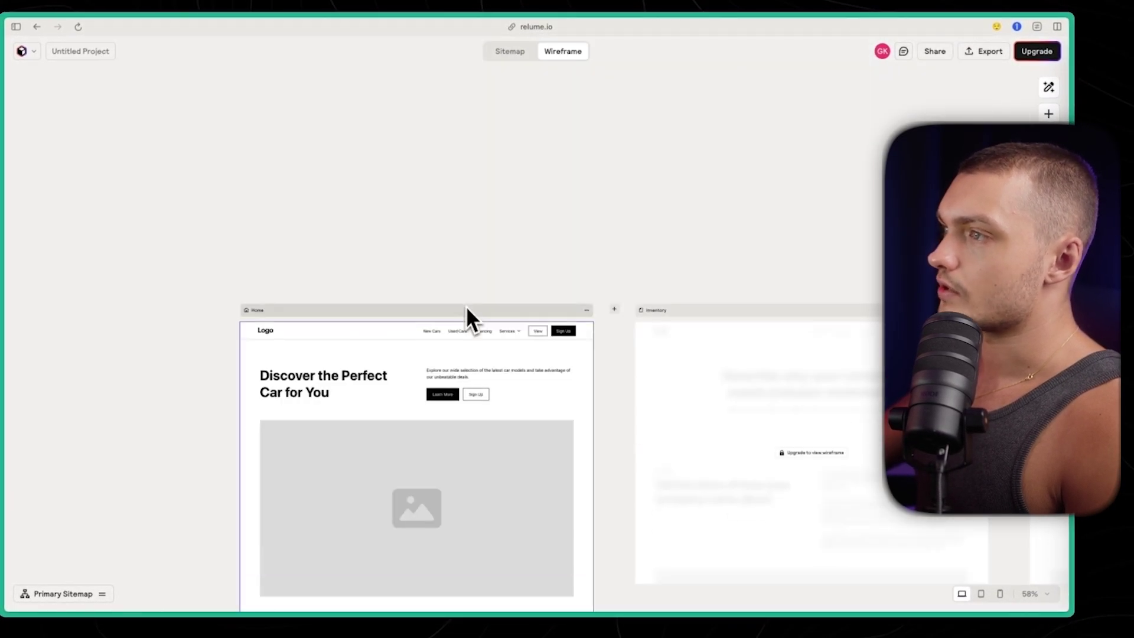
{"action": "scroll", "coordinate": [387, 360], "scroll_direction": "down", "scroll_amount": 2}
{"action": "scroll", "coordinate": [281, 332], "scroll_direction": "up", "scroll_amount": 1, "text": "ctrl"}
{"action": "scroll", "coordinate": [481, 284], "scroll_direction": "down", "scroll_amount": 2}
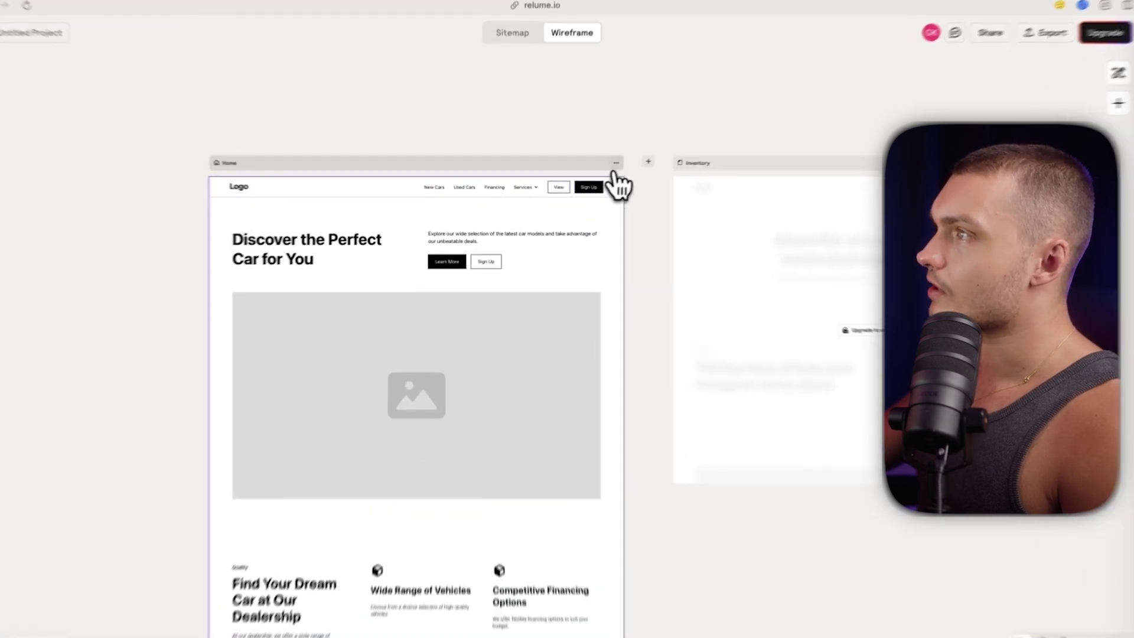
Open the Home wireframe page's actions with Copy to Webflow, and switch to the Webflow landing page design to review it.
{"action": "left_click", "coordinate": [616, 163]}
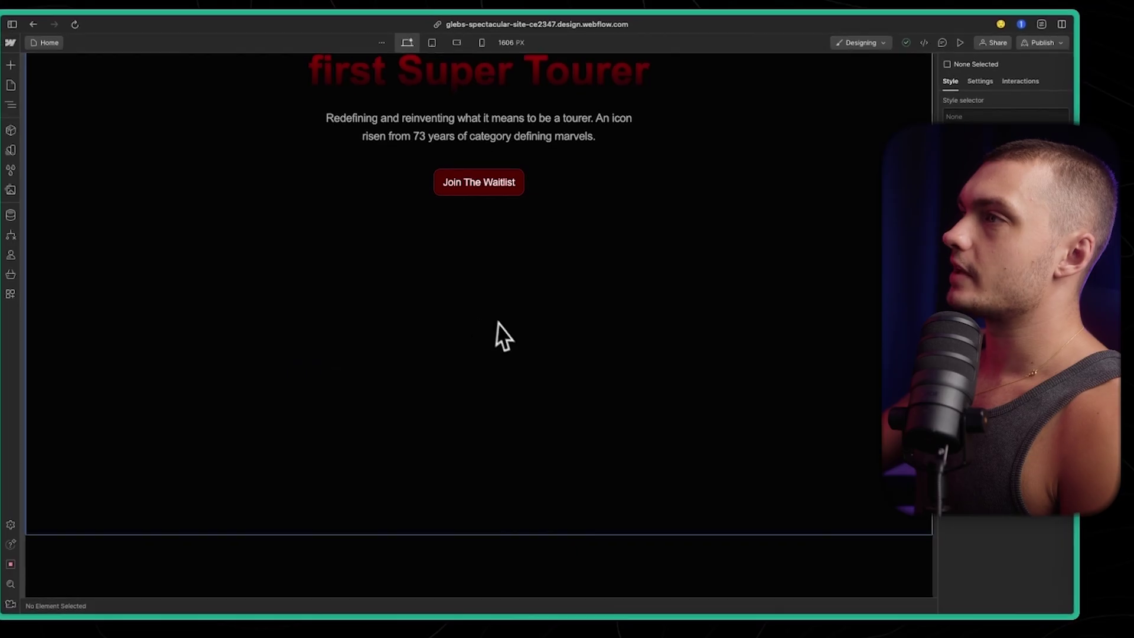
{"action": "scroll", "coordinate": [500, 334], "scroll_direction": "up", "scroll_amount": 3}
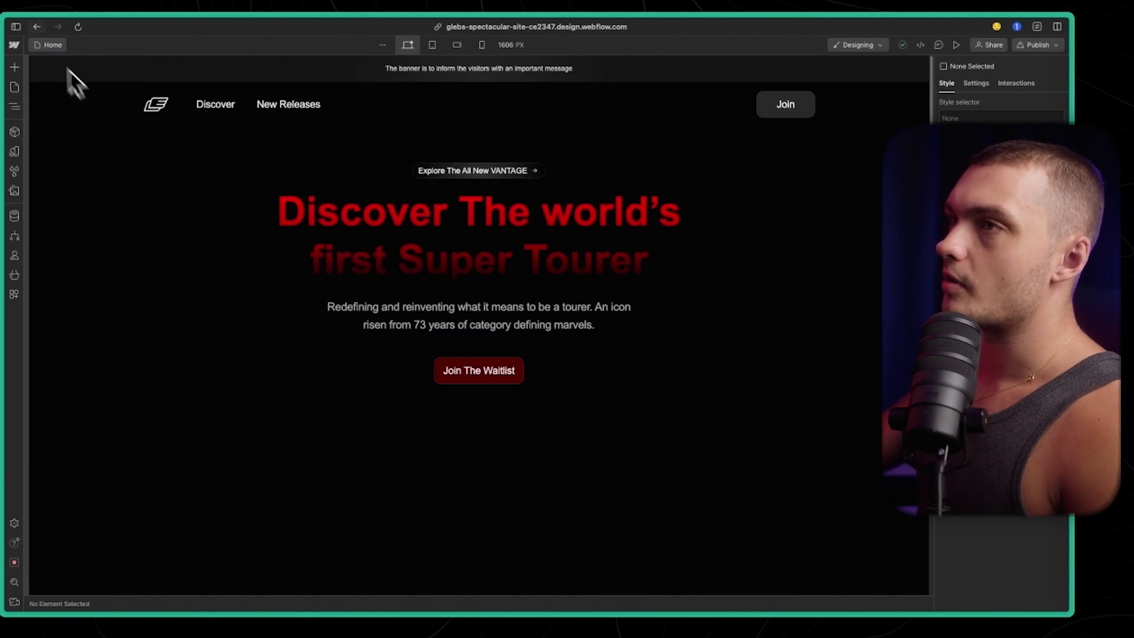
{"action": "scroll", "coordinate": [575, 319], "scroll_direction": "down", "scroll_amount": 5}
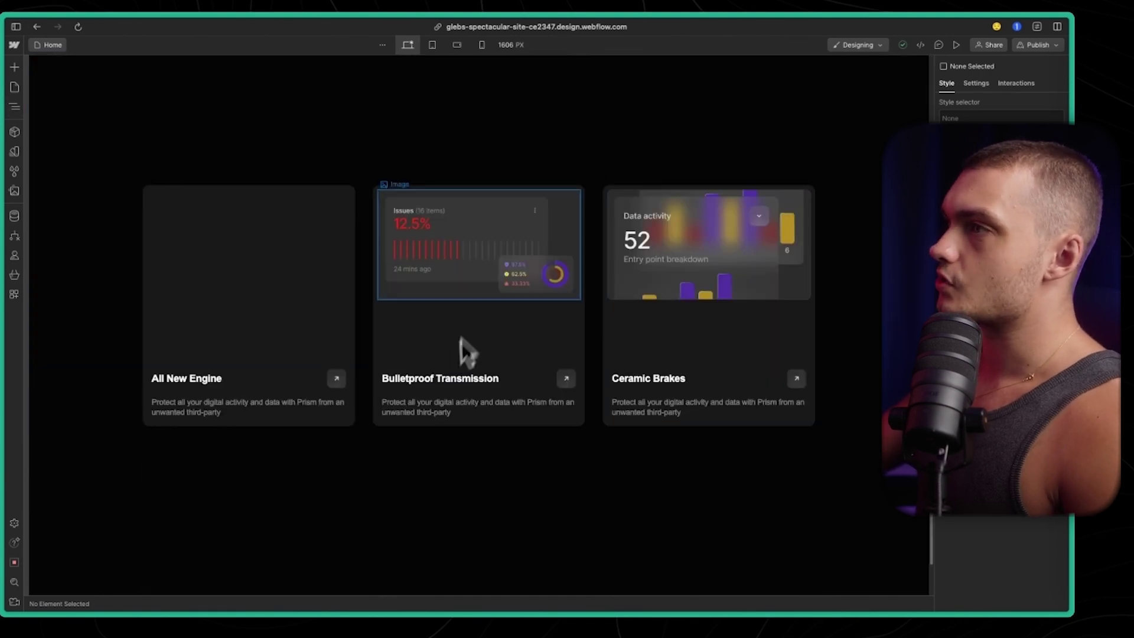
Switch to Spline and copy the scene URL from the Viewer export overview.
{"action": "scroll", "coordinate": [464, 353], "scroll_direction": "up", "scroll_amount": 10}
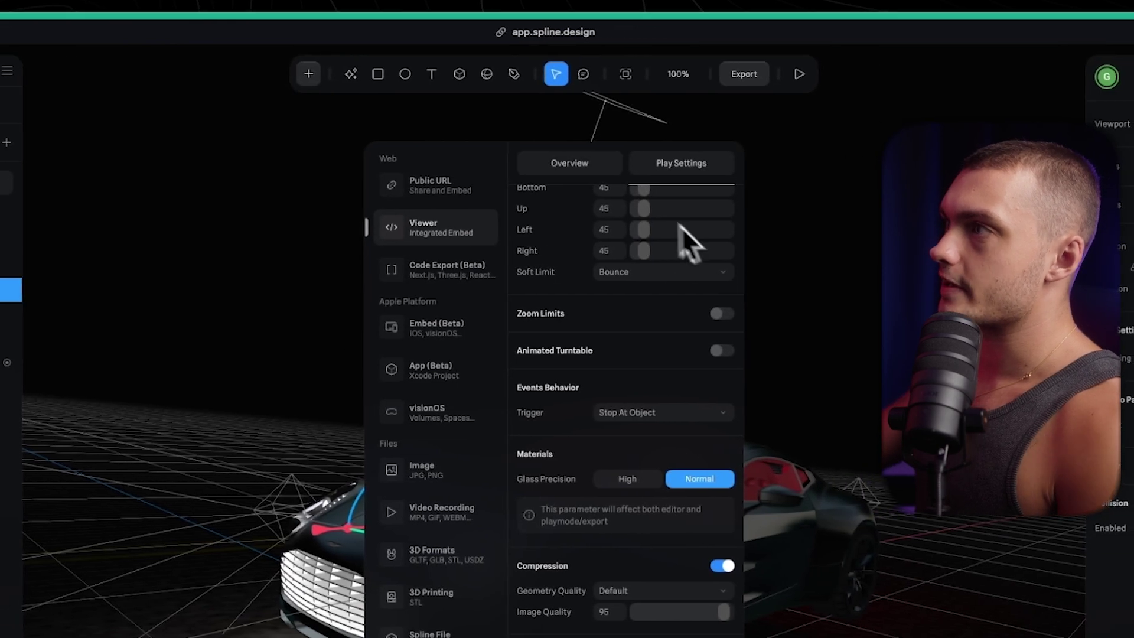
{"action": "left_click", "coordinate": [571, 165]}
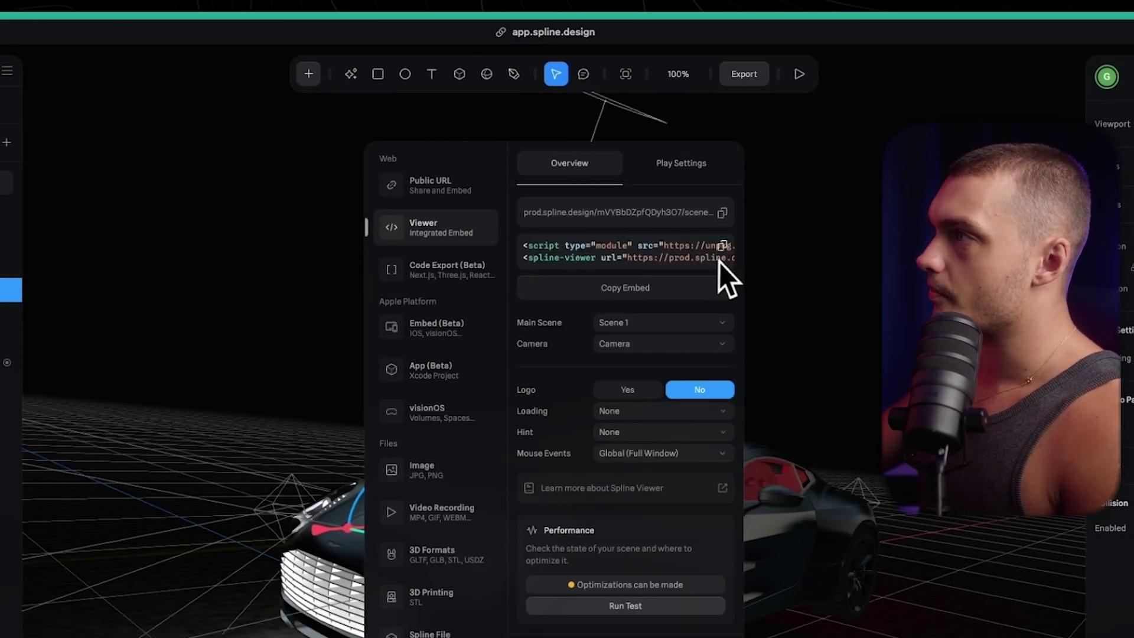
{"action": "left_click", "coordinate": [717, 218]}
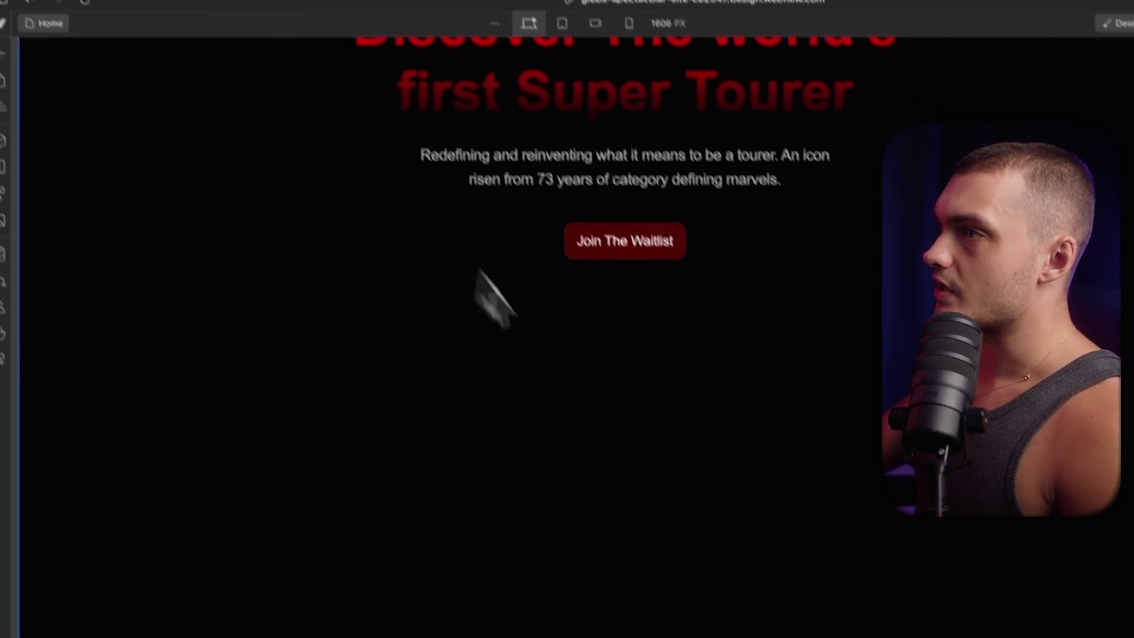
Switch to Webflow and add Spline Scene elements inside Header Section M and the first Feature Card.
{"action": "left_click", "coordinate": [17, 121]}
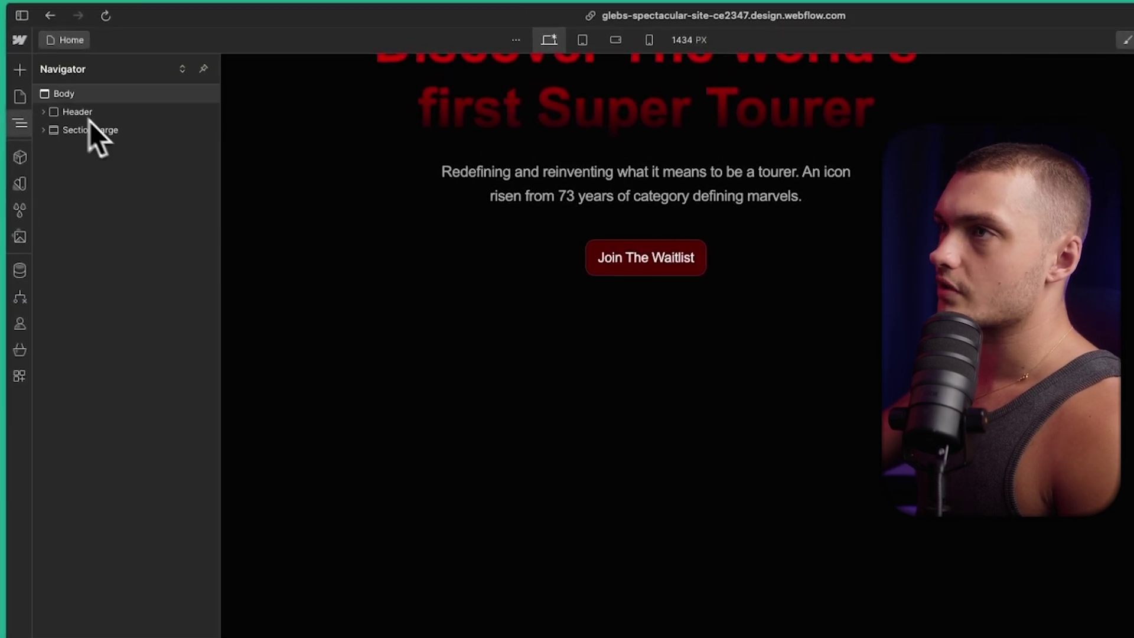
{"action": "left_click", "coordinate": [20, 69]}
{"action": "left_click", "coordinate": [123, 123]}
{"action": "type", "text": "sp"}
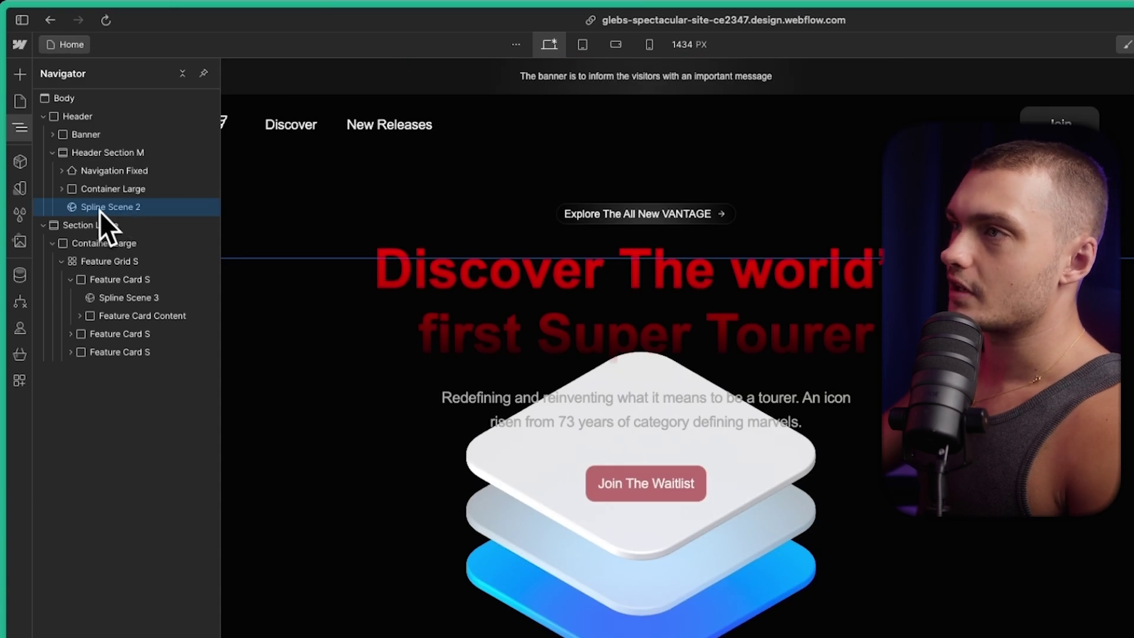
Paste the copied scene URL into the header's Spline Scene settings and check the car's placement on the page.
{"action": "right_click", "coordinate": [101, 210]}
{"action": "left_click", "coordinate": [158, 277]}
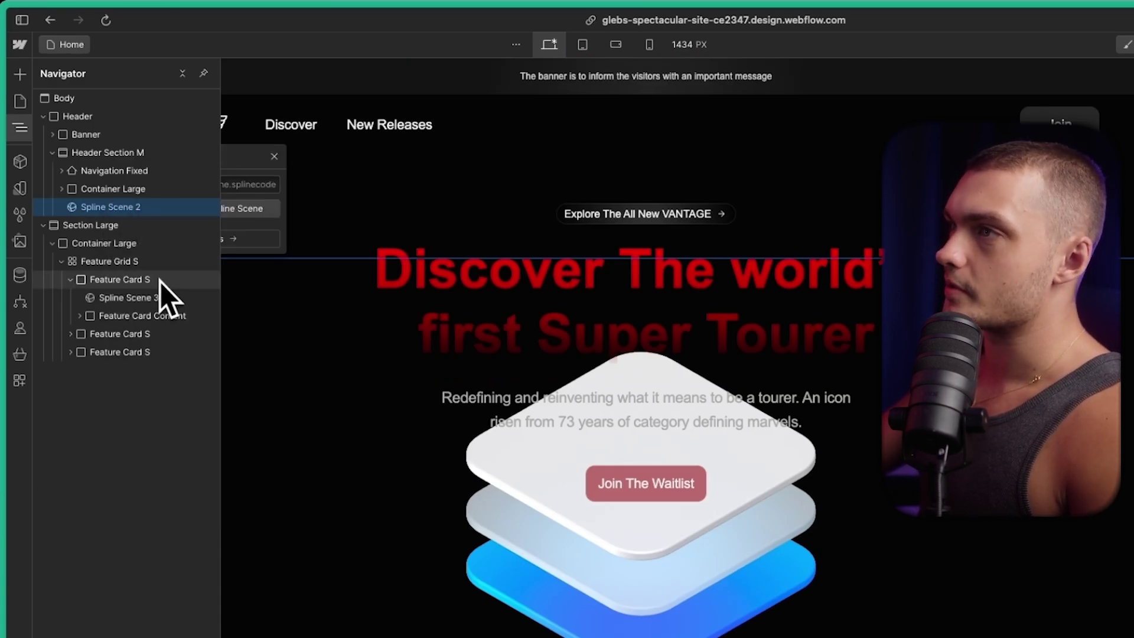
{"action": "key", "text": "super+v"}
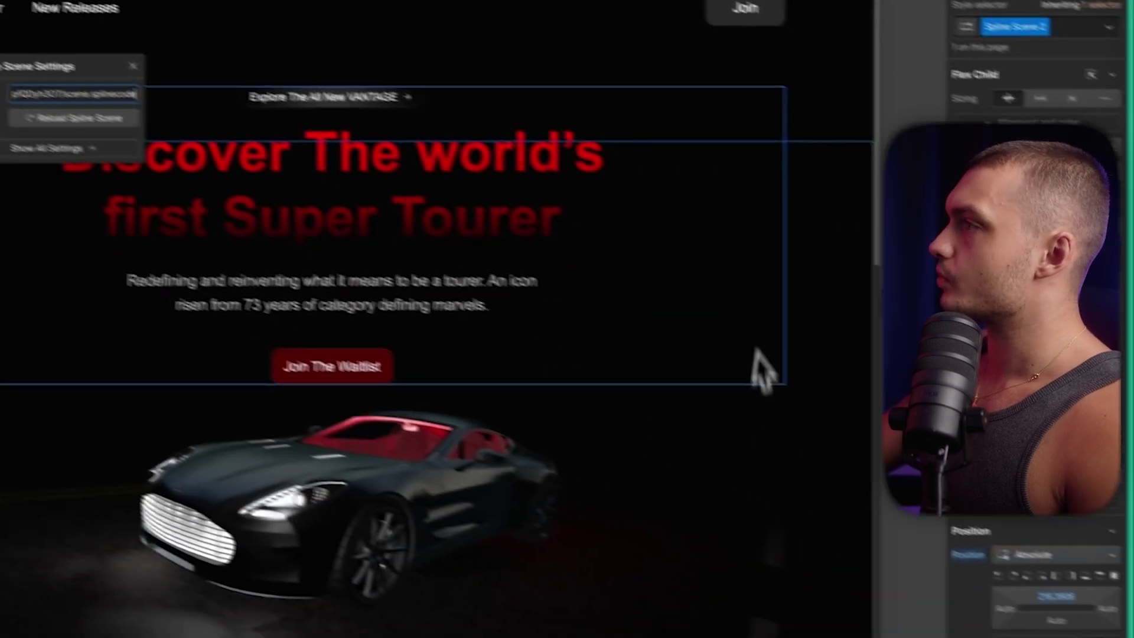
{"action": "left_click", "coordinate": [832, 222]}
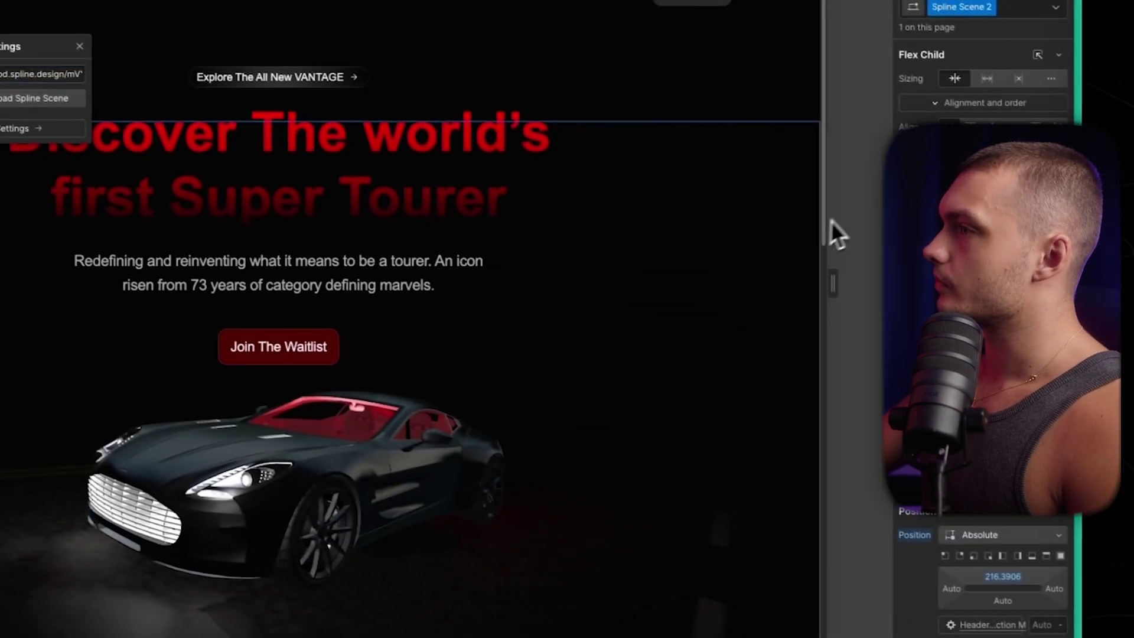
{"action": "scroll", "coordinate": [552, 248], "scroll_direction": "down", "scroll_amount": 5}
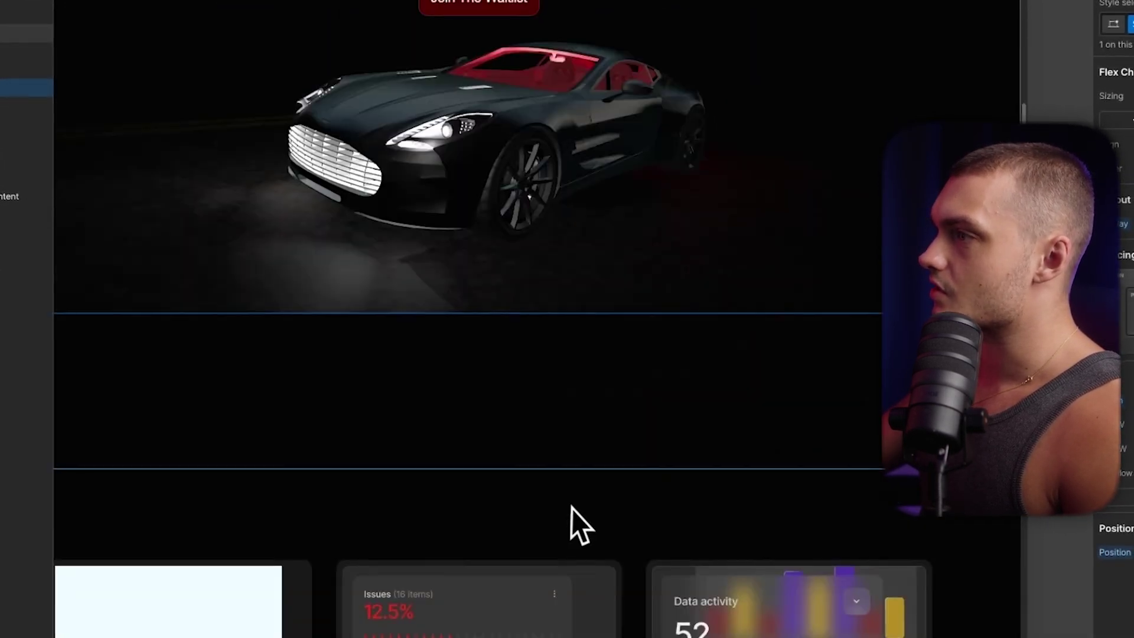
{"action": "scroll", "coordinate": [572, 506], "scroll_direction": "up", "scroll_amount": 5}
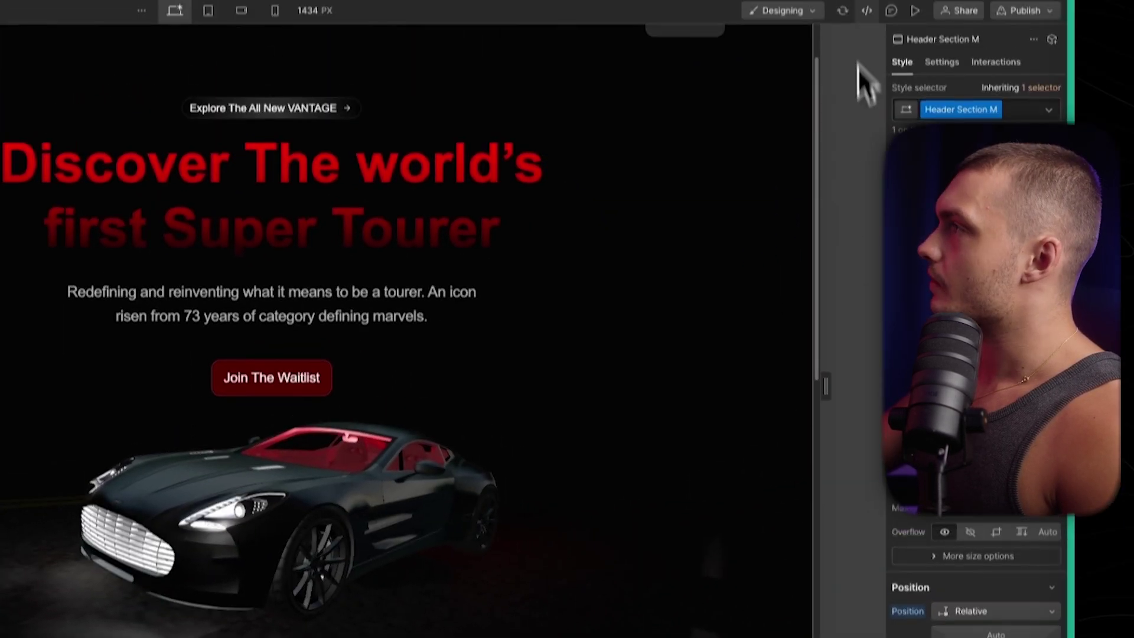
Preview the landing page and scroll through the header to check how the car scene behaves.
{"action": "left_click", "coordinate": [916, 40]}
{"action": "scroll", "coordinate": [555, 236], "scroll_direction": "down", "scroll_amount": 3}
{"action": "scroll", "coordinate": [718, 367], "scroll_direction": "up", "scroll_amount": 1}
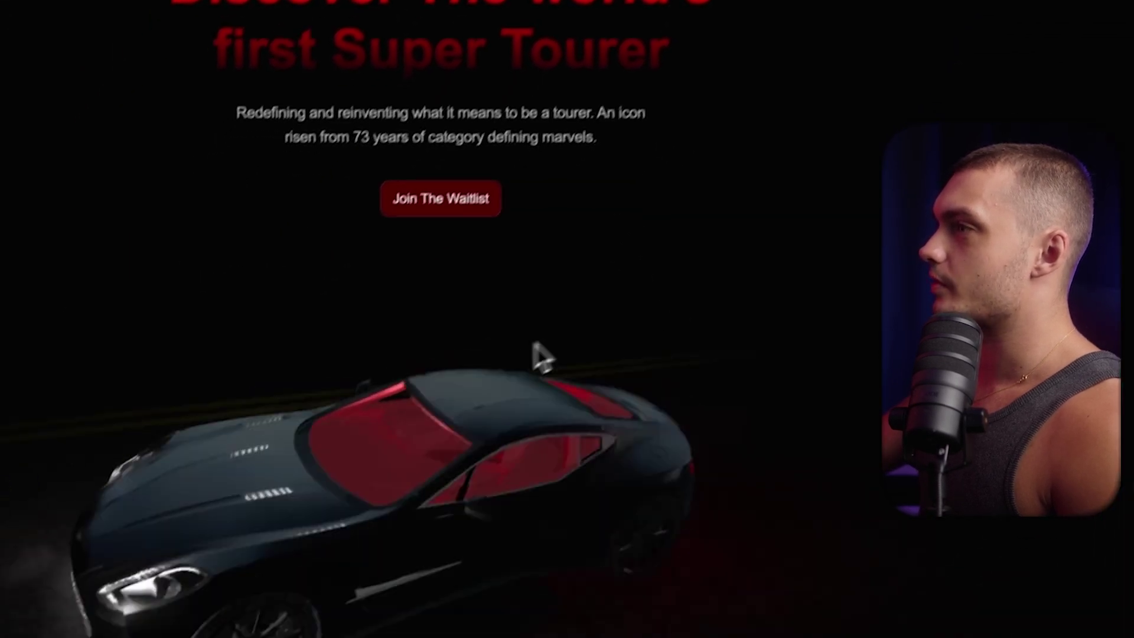
{"action": "scroll", "coordinate": [567, 254], "scroll_direction": "up", "scroll_amount": 3}
{"action": "scroll", "coordinate": [525, 202], "scroll_direction": "down", "scroll_amount": 2}
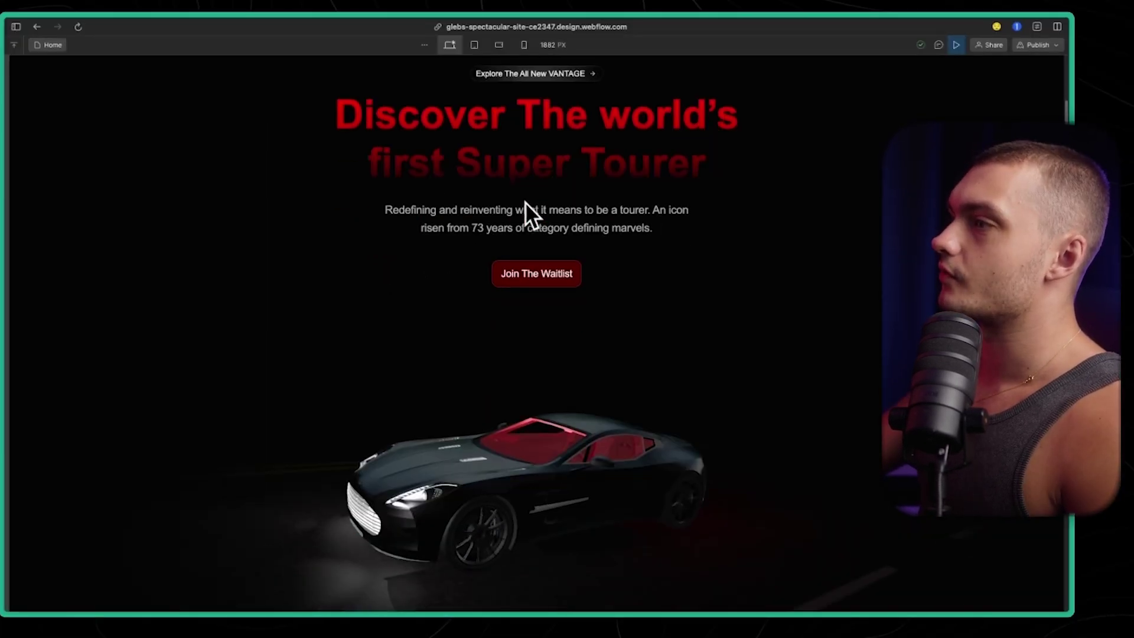
{"action": "scroll", "coordinate": [526, 202], "scroll_direction": "down", "scroll_amount": 2}
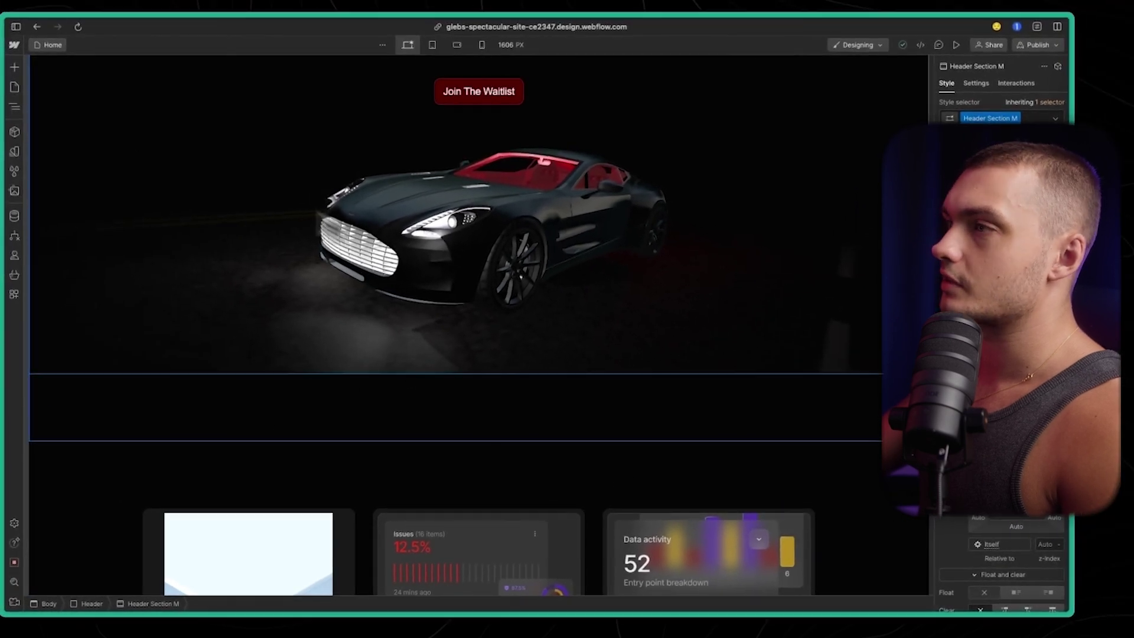
Go down to the feature cards in the design and select the placeholder Spline scene in the All New Engine card.
{"action": "scroll", "coordinate": [474, 346], "scroll_direction": "down", "scroll_amount": 5}
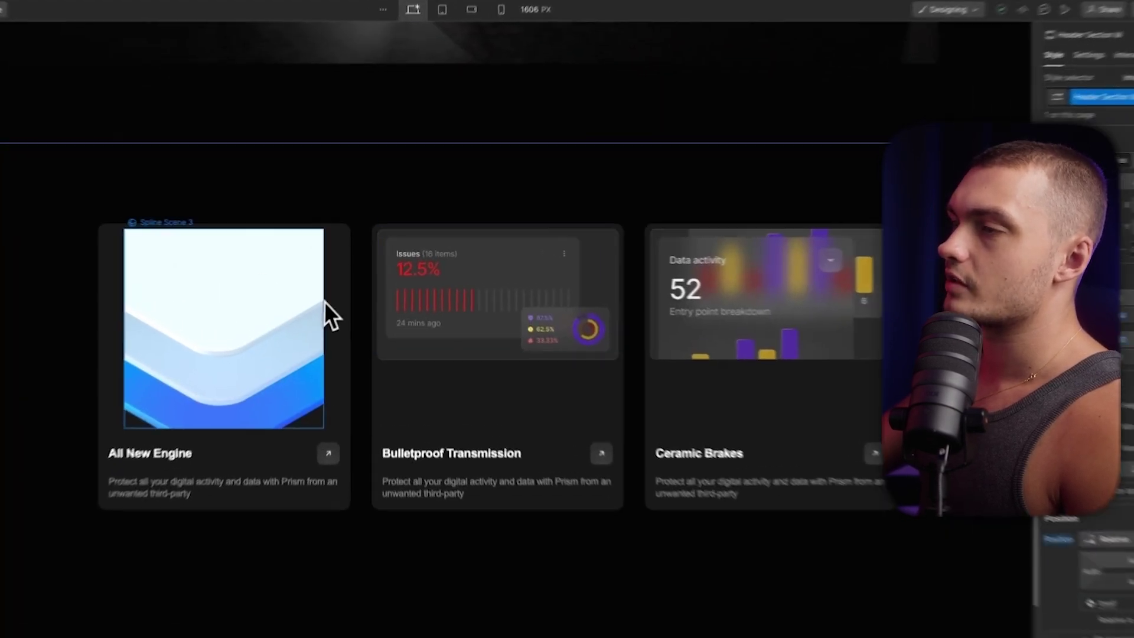
{"action": "left_click", "coordinate": [325, 290]}
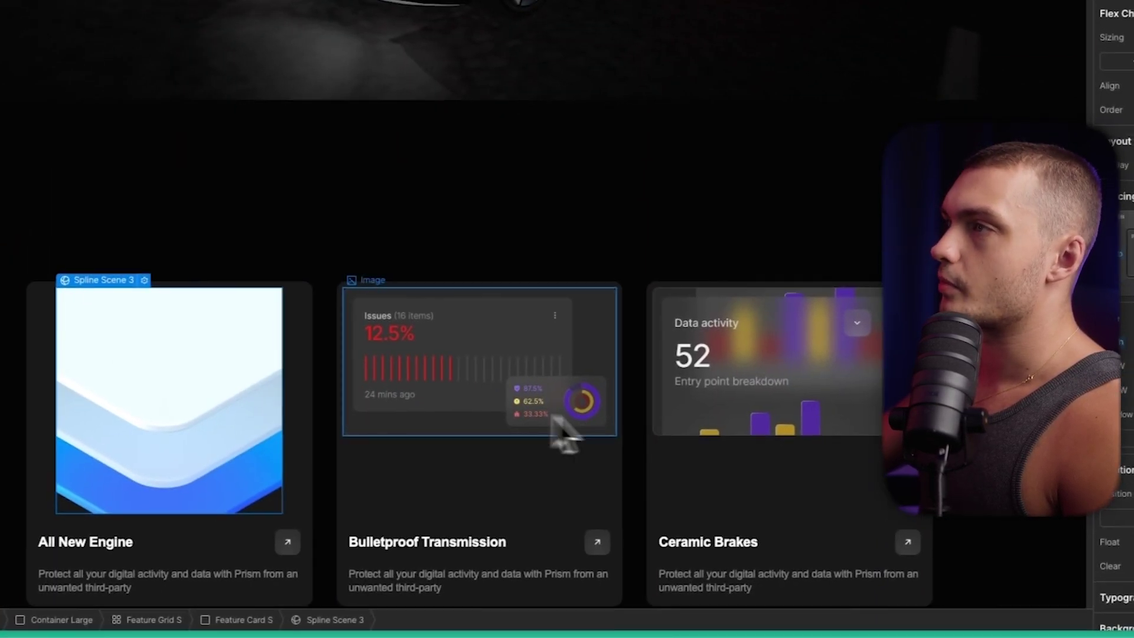
{"action": "scroll", "coordinate": [418, 420], "scroll_direction": "up", "scroll_amount": 5}
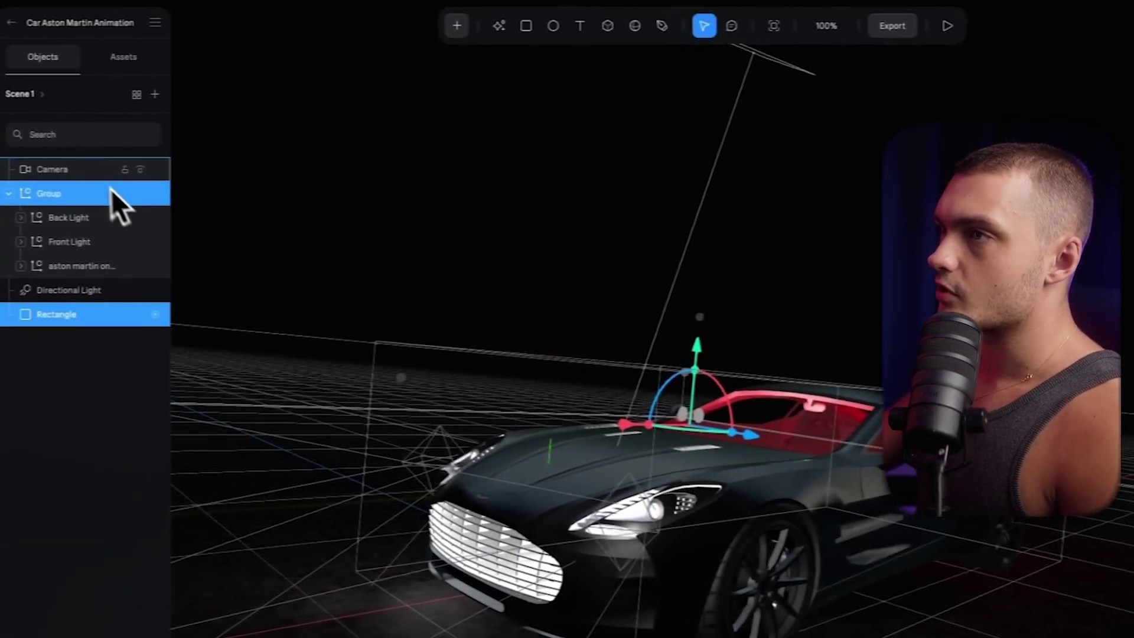
Switch to Spline, select the Camera, and play the car scene to check its interaction before returning to the editor.
{"action": "left_click", "coordinate": [113, 170]}
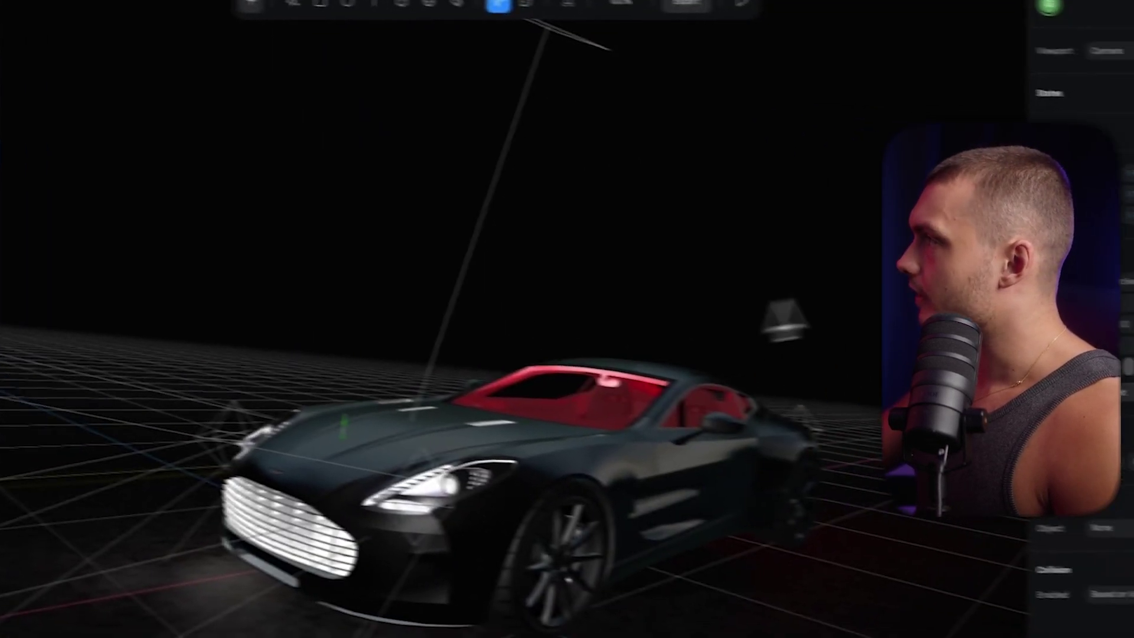
{"action": "left_click_drag", "start_coordinate": [982, 177], "coordinate": [1010, 177]}
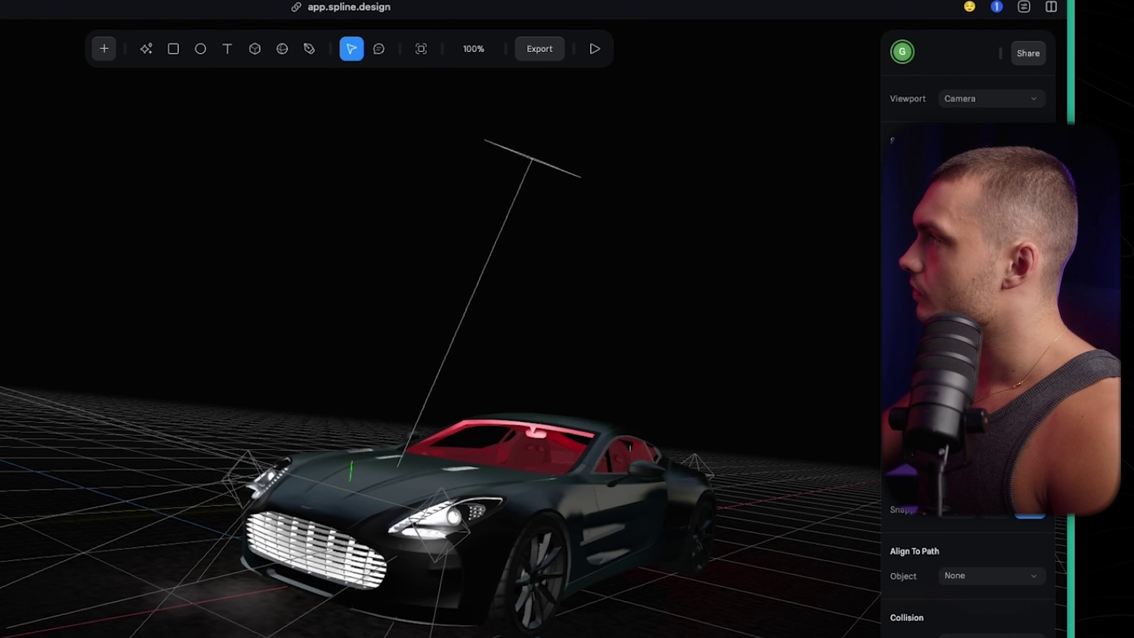
{"action": "left_click", "coordinate": [595, 49]}
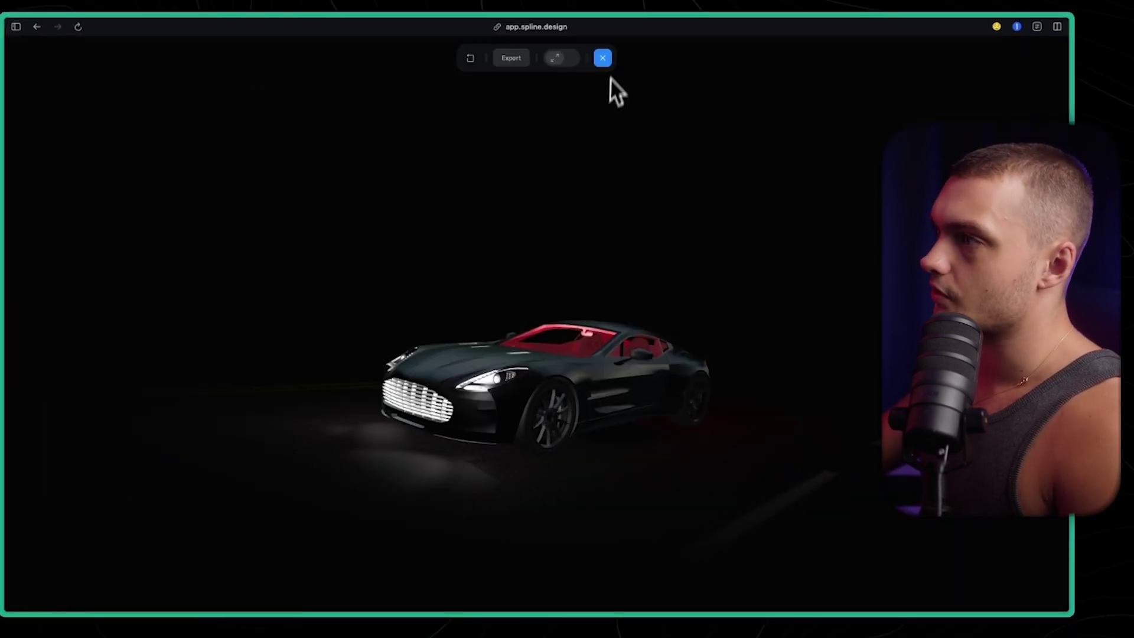
{"action": "left_click", "coordinate": [603, 58]}
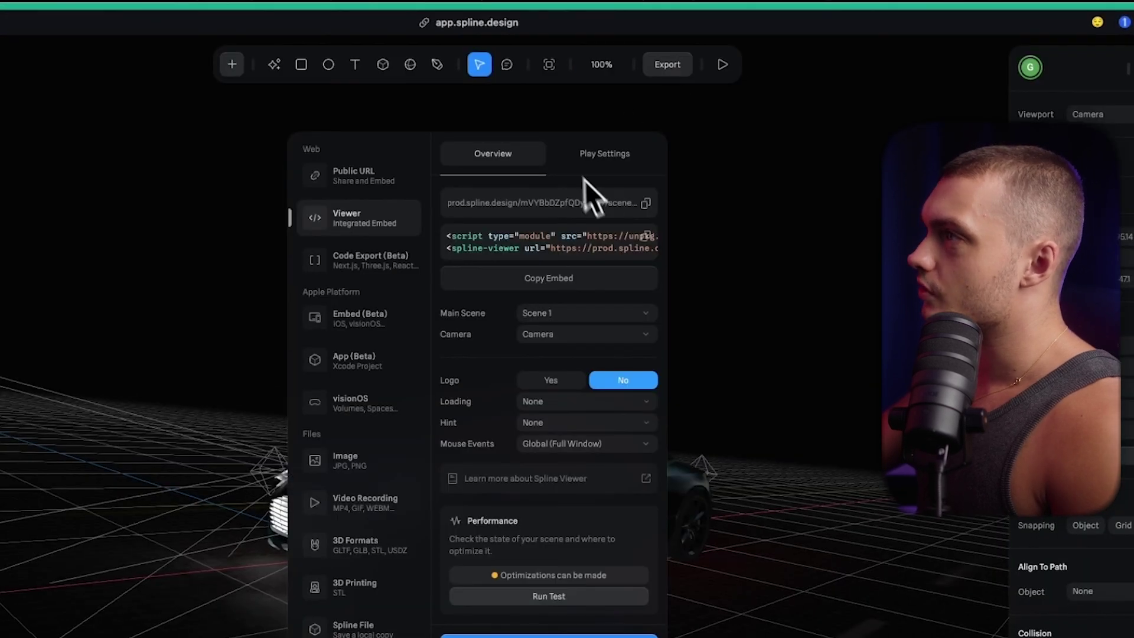
In the Viewer export's Play Settings, set the Up and Bottom pan limits to 90.
{"action": "left_click", "coordinate": [626, 133]}
{"action": "scroll", "coordinate": [633, 417], "scroll_direction": "down", "scroll_amount": 5}
{"action": "scroll", "coordinate": [514, 399], "scroll_direction": "down", "scroll_amount": 4}
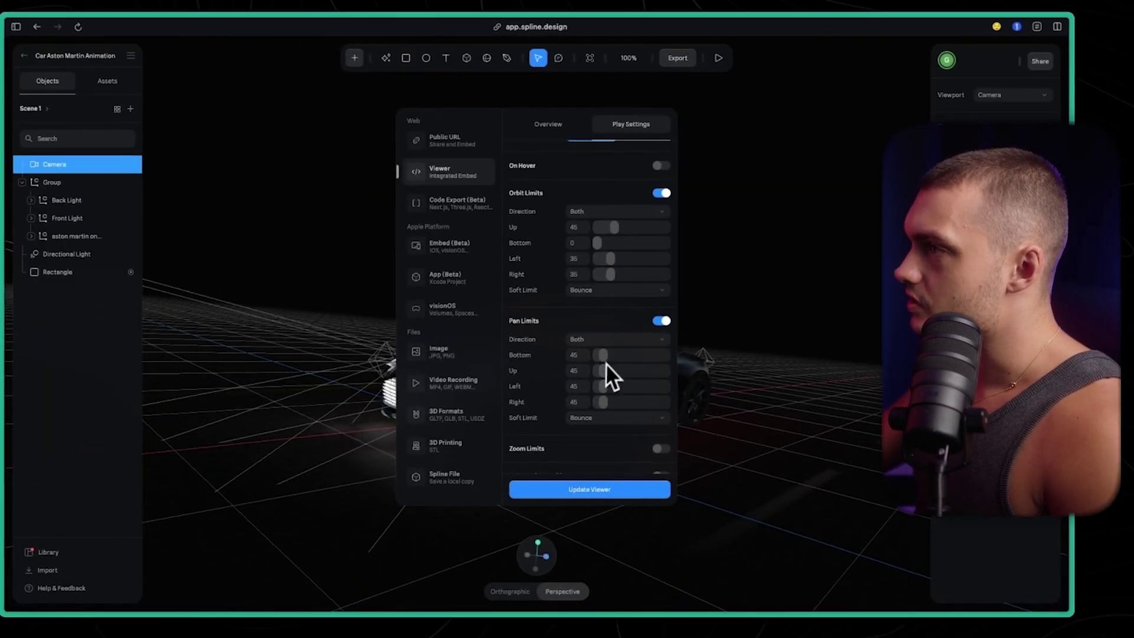
{"action": "left_click_drag", "start_coordinate": [602, 371], "coordinate": [606, 373]}
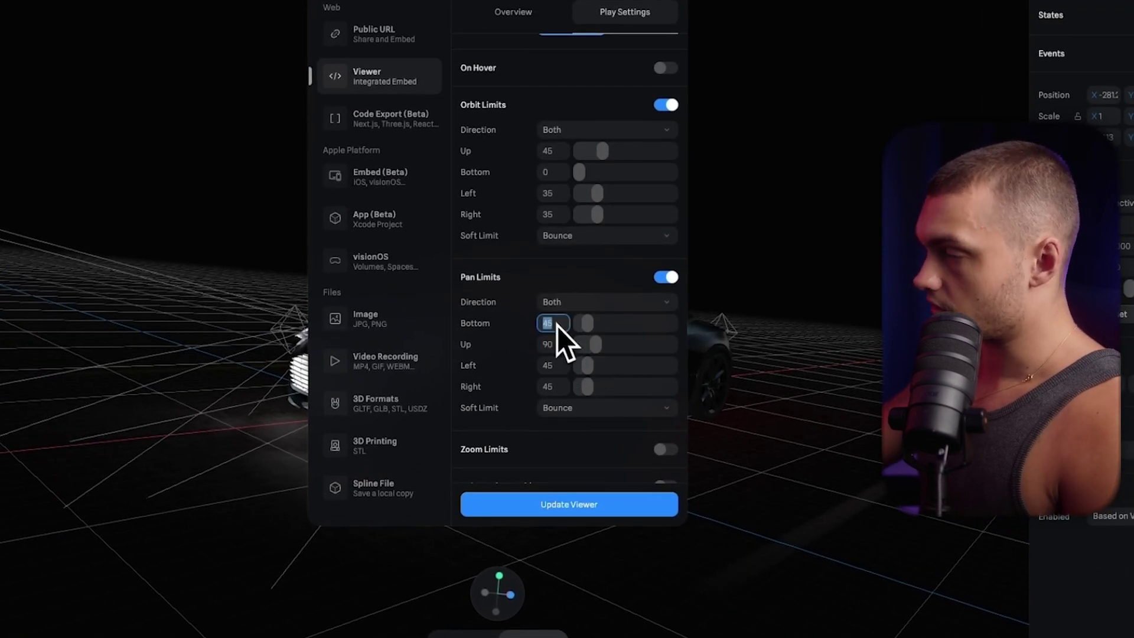
{"action": "type", "text": "90"}
{"action": "scroll", "coordinate": [499, 215], "scroll_direction": "up", "scroll_amount": 2}
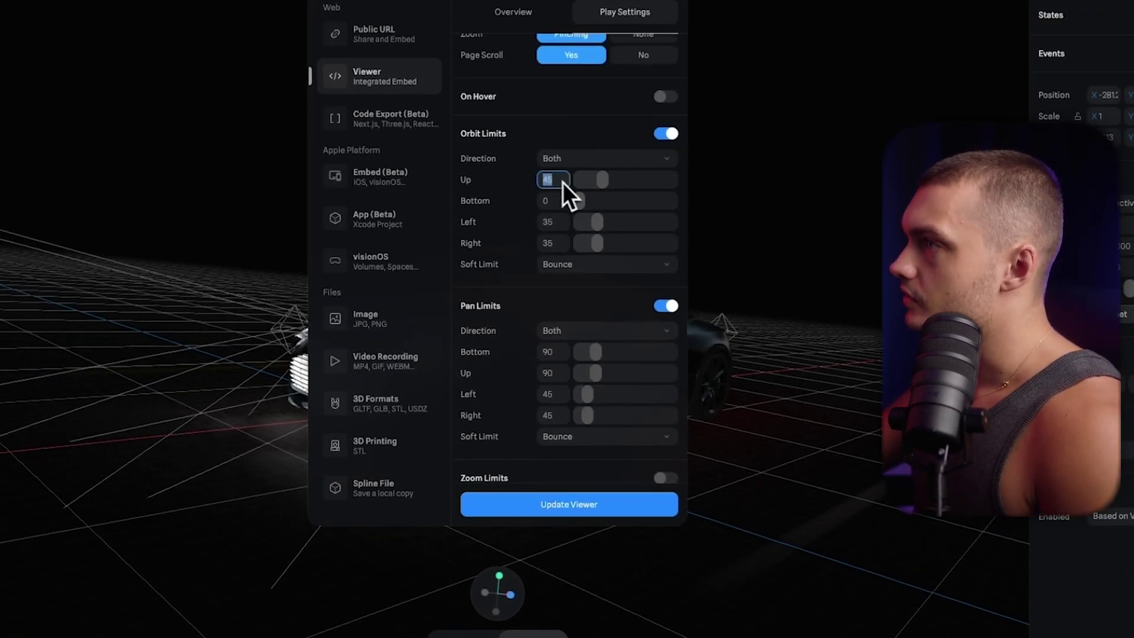
Switch to Webflow and reload the header's Spline scene from its settings.
{"action": "scroll", "coordinate": [559, 238], "scroll_direction": "up", "scroll_amount": 4}
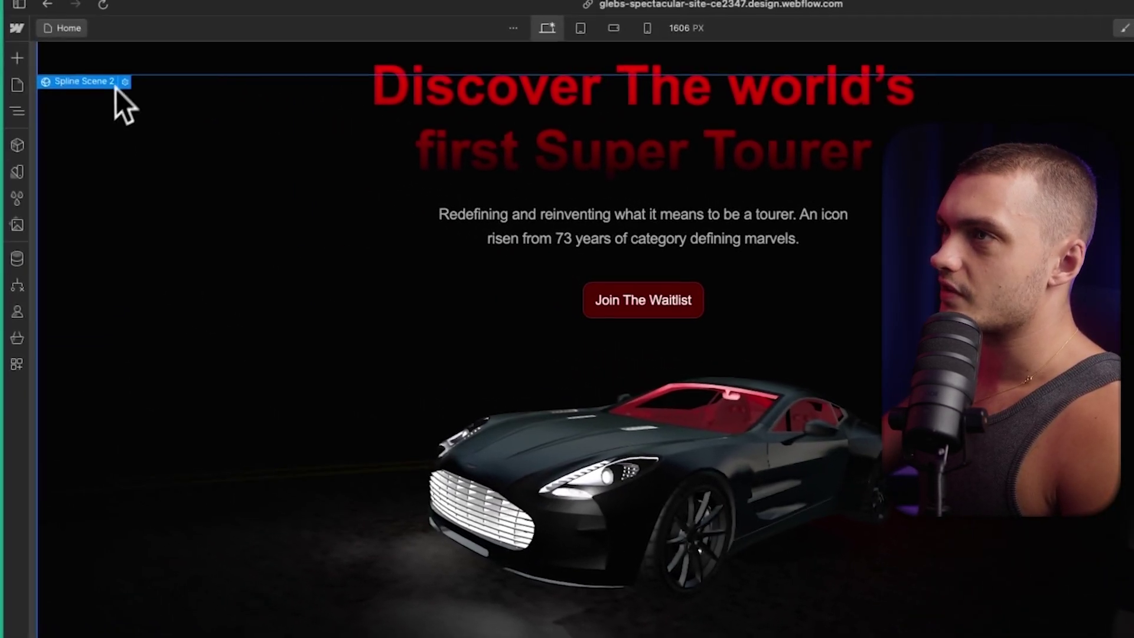
{"action": "left_click", "coordinate": [127, 83]}
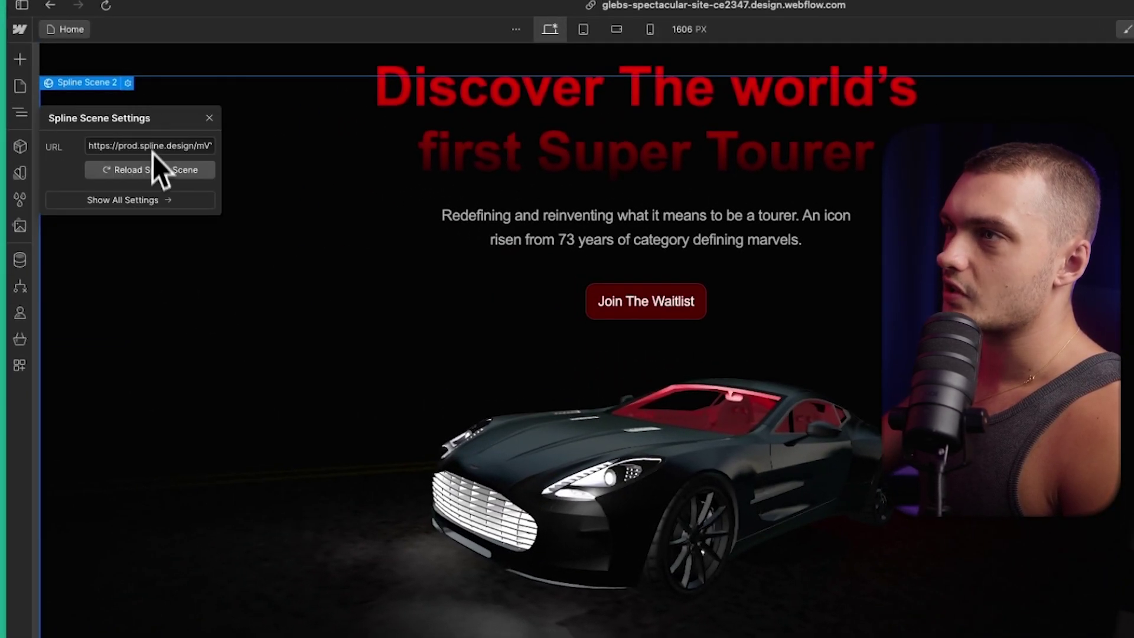
{"action": "left_click", "coordinate": [136, 171]}
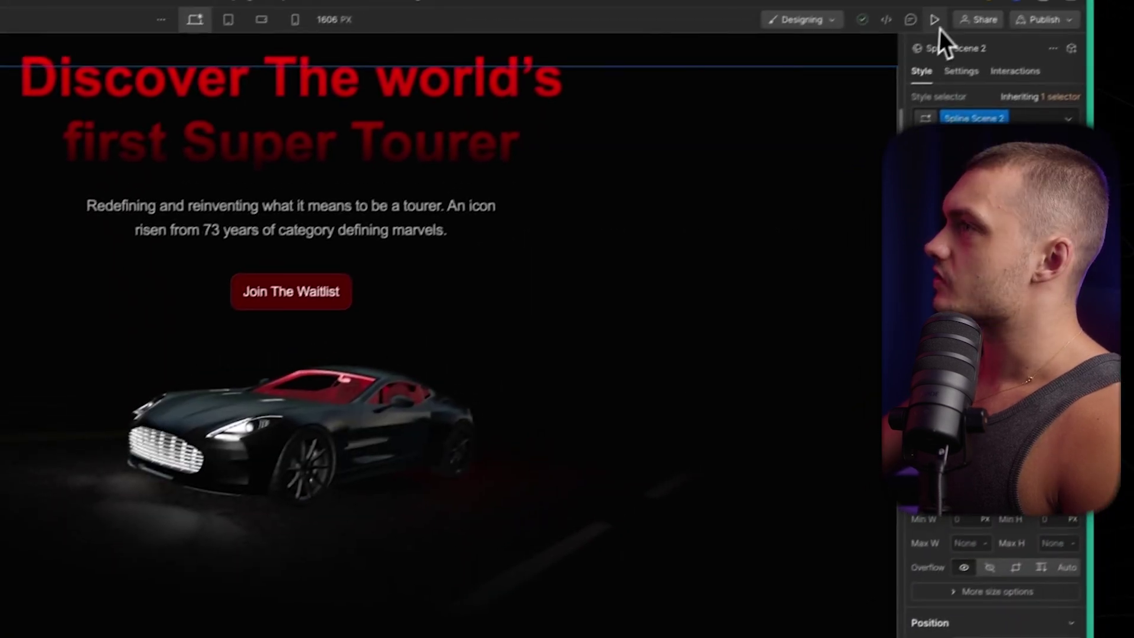
Preview the page and scroll through the header to check the car's movement within the updated limits.
{"action": "left_click", "coordinate": [920, 36]}
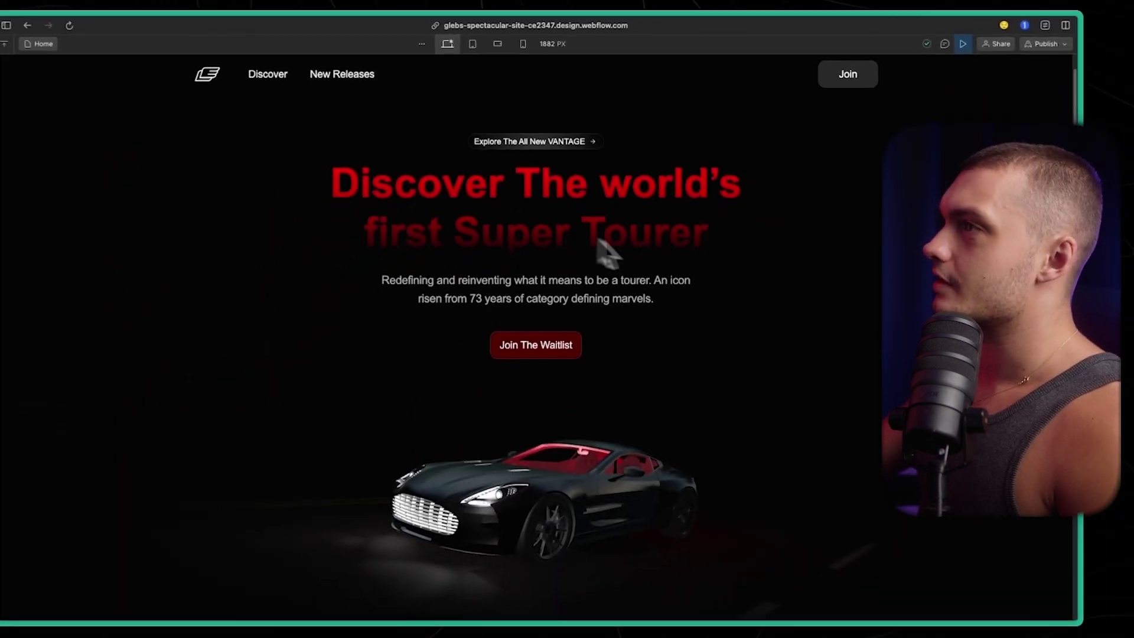
{"action": "scroll", "coordinate": [738, 534], "scroll_direction": "down", "scroll_amount": 1}
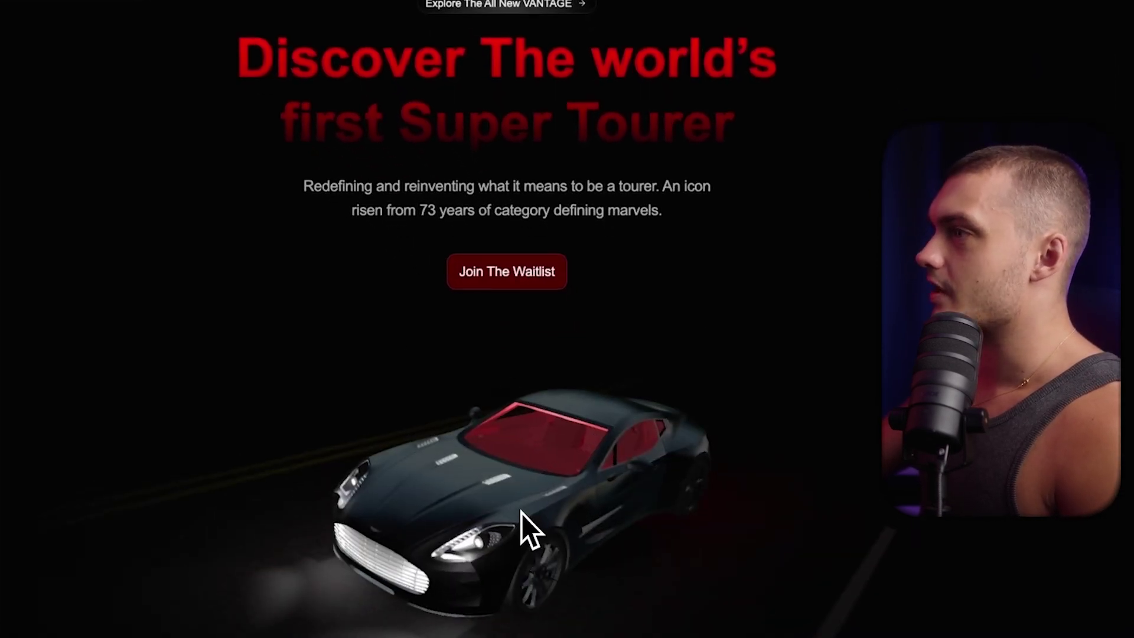
{"action": "scroll", "coordinate": [532, 505], "scroll_direction": "up", "scroll_amount": 1}
{"action": "scroll", "coordinate": [547, 492], "scroll_direction": "down", "scroll_amount": 1}
{"action": "scroll", "coordinate": [499, 275], "scroll_direction": "down", "scroll_amount": 2}
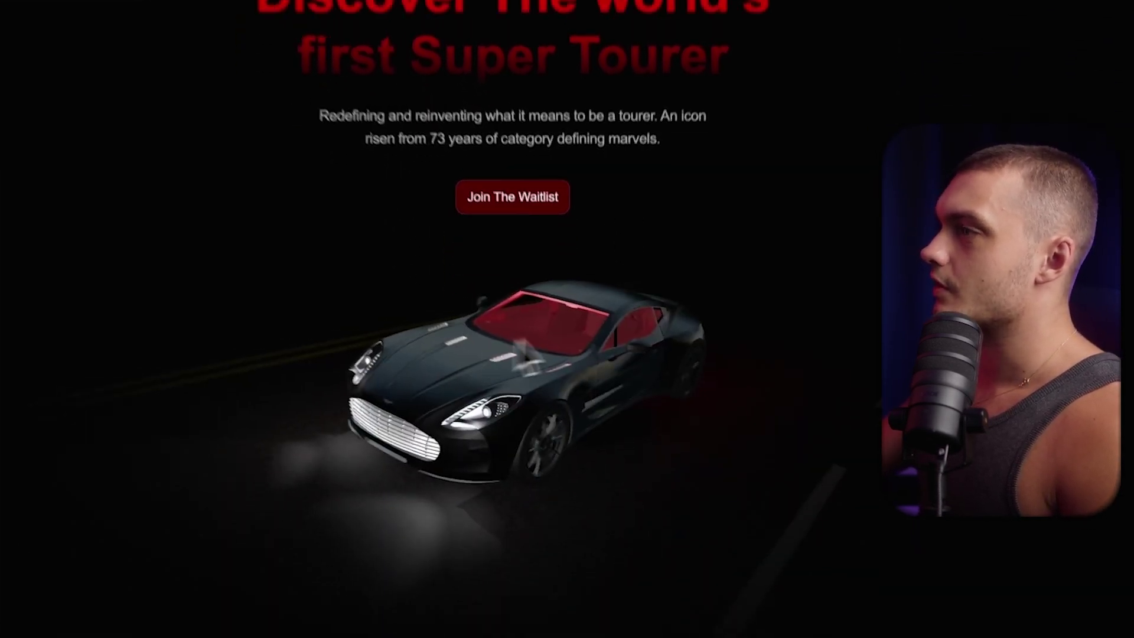
{"action": "scroll", "coordinate": [608, 357], "scroll_direction": "down", "scroll_amount": 3}
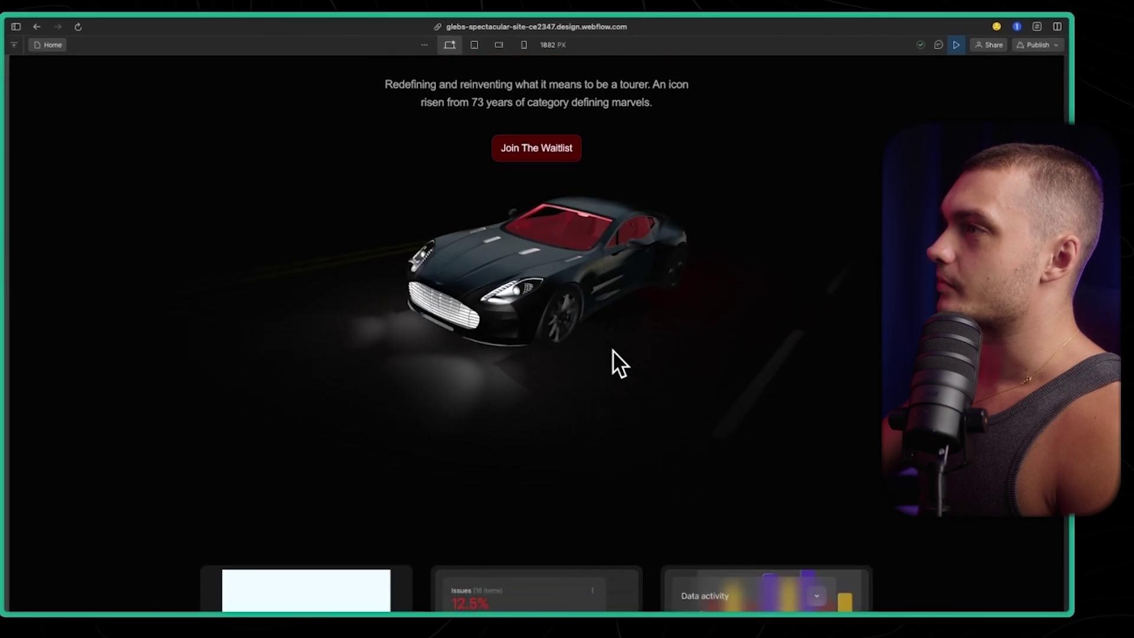
{"action": "scroll", "coordinate": [612, 350], "scroll_direction": "up", "scroll_amount": 2}
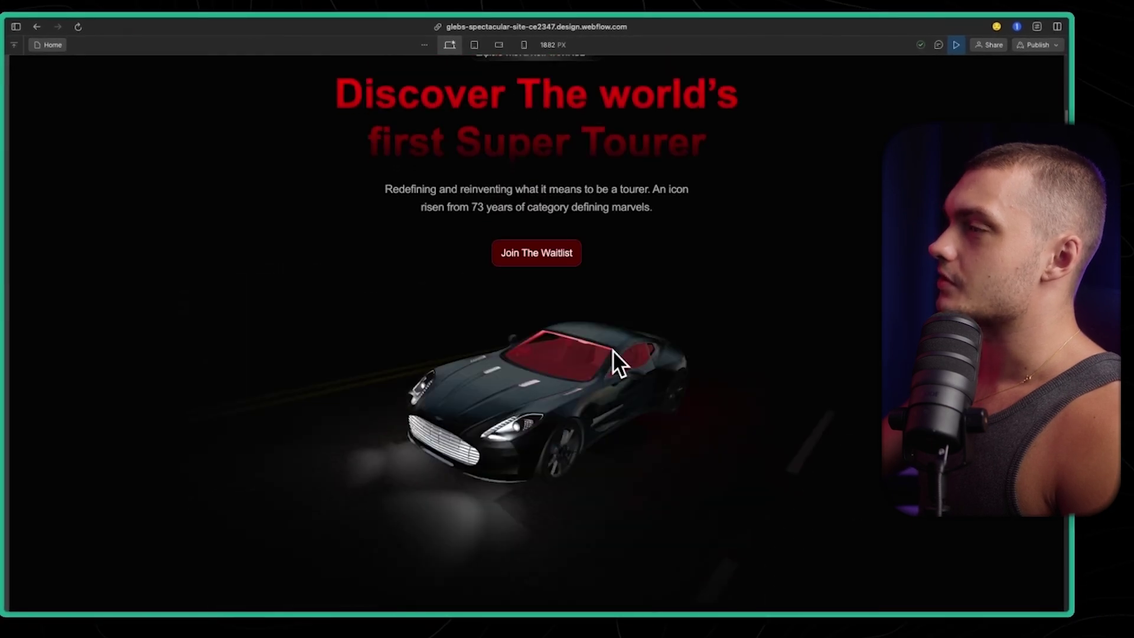
{"action": "scroll", "coordinate": [612, 350], "scroll_direction": "down", "scroll_amount": 4}
{"action": "scroll", "coordinate": [612, 350], "scroll_direction": "down", "scroll_amount": 5}
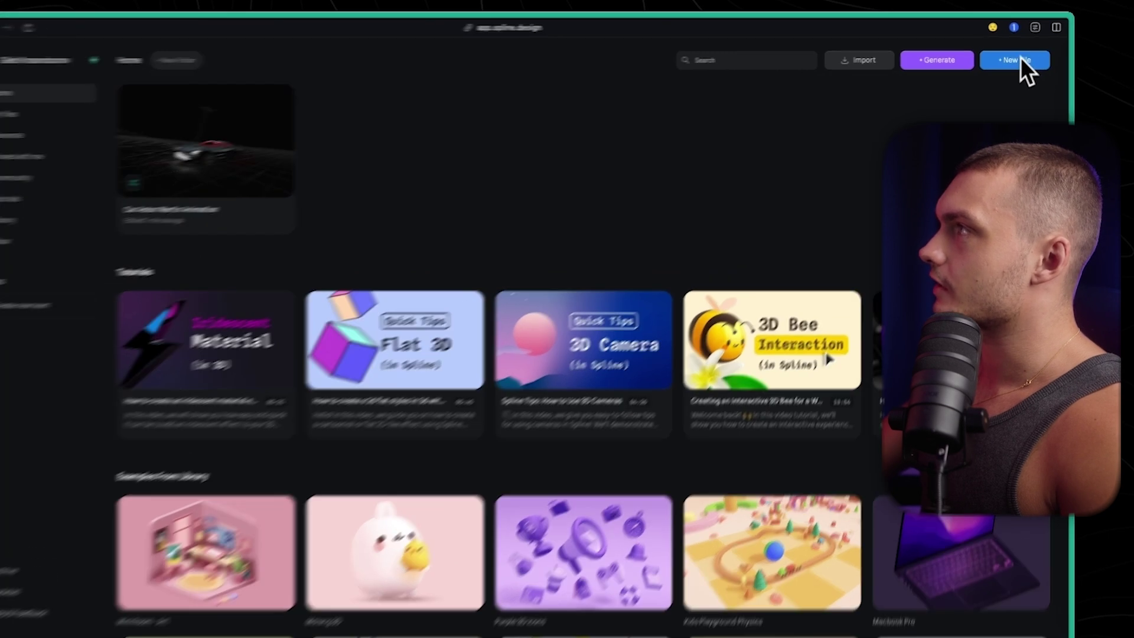
Create a new file in Spline and scale and position the engine model over the default backdrop rectangle.
{"action": "left_click", "coordinate": [1018, 57]}
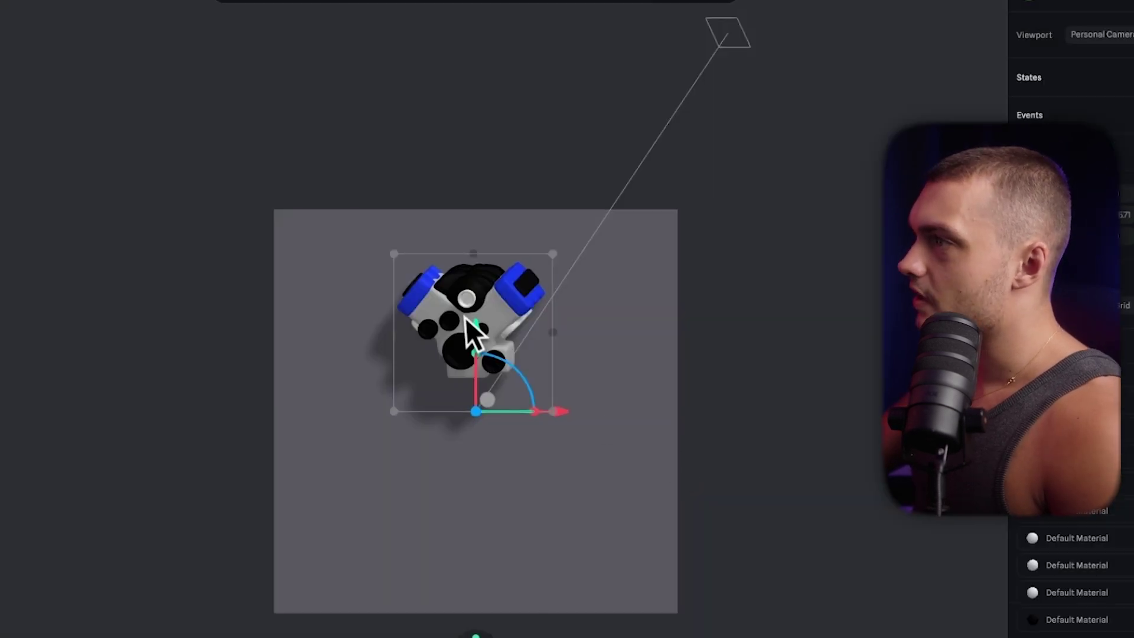
{"action": "left_click_drag", "start_coordinate": [467, 317], "coordinate": [447, 411]}
{"action": "left_click_drag", "start_coordinate": [526, 363], "coordinate": [674, 287]}
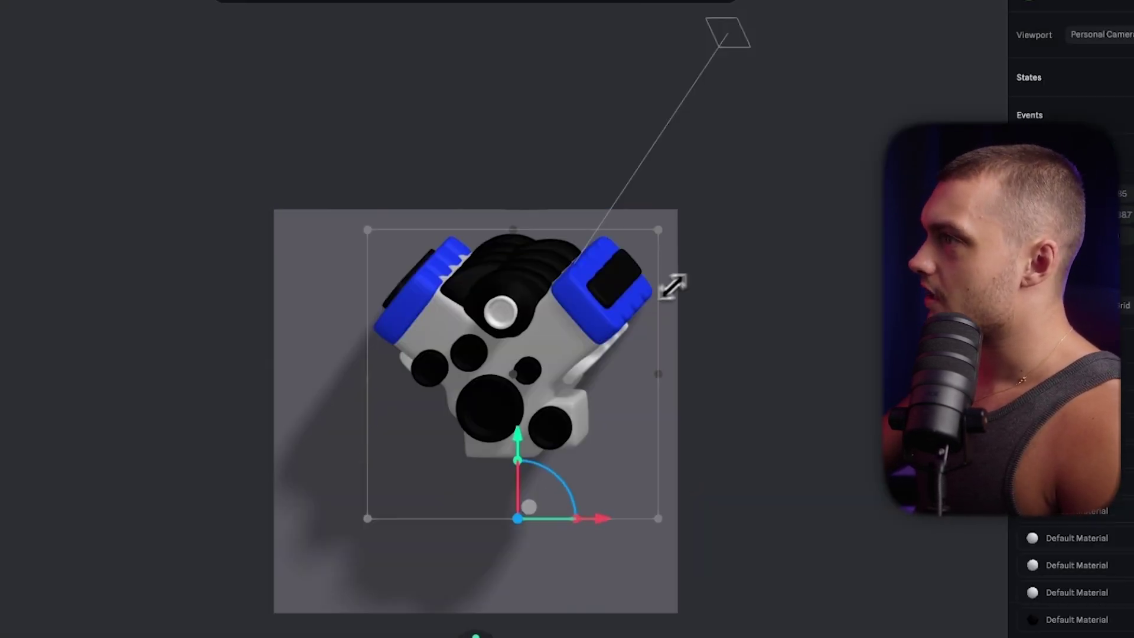
{"action": "left_click_drag", "start_coordinate": [588, 315], "coordinate": [553, 384]}
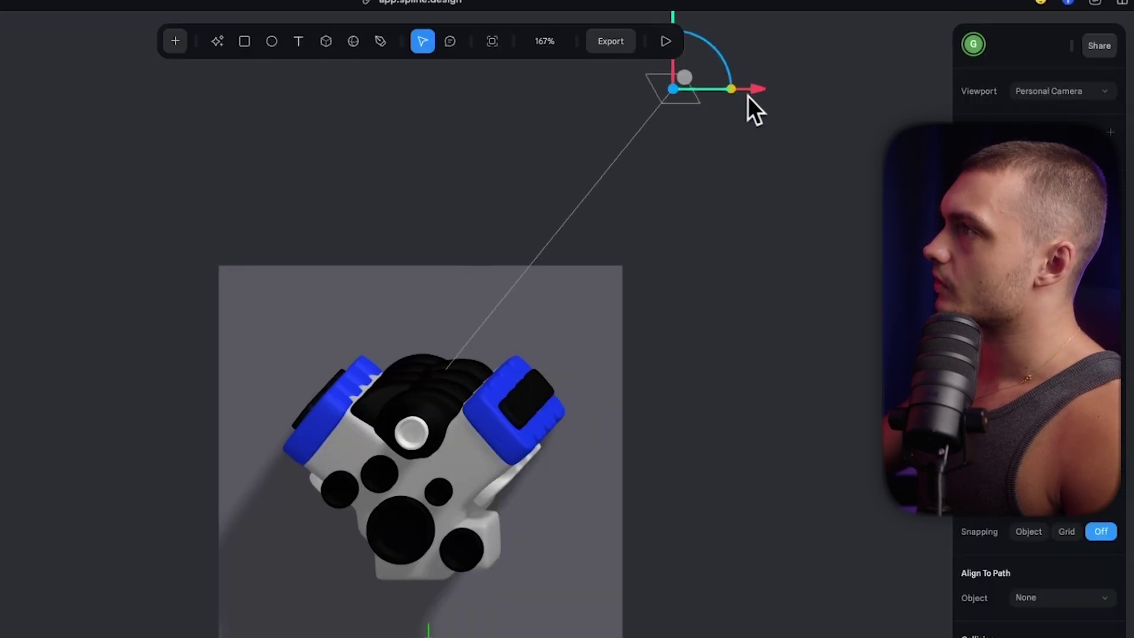
Delete the 320 by 320 backdrop rectangle behind the engine.
{"action": "left_click", "coordinate": [641, 454]}
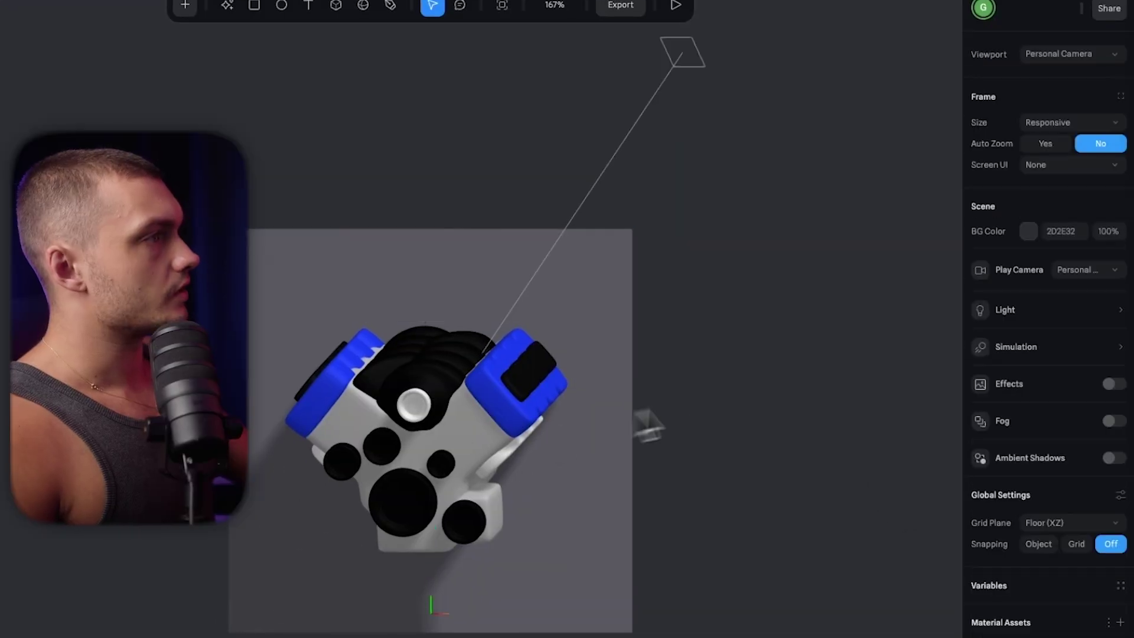
{"action": "left_click", "coordinate": [582, 313]}
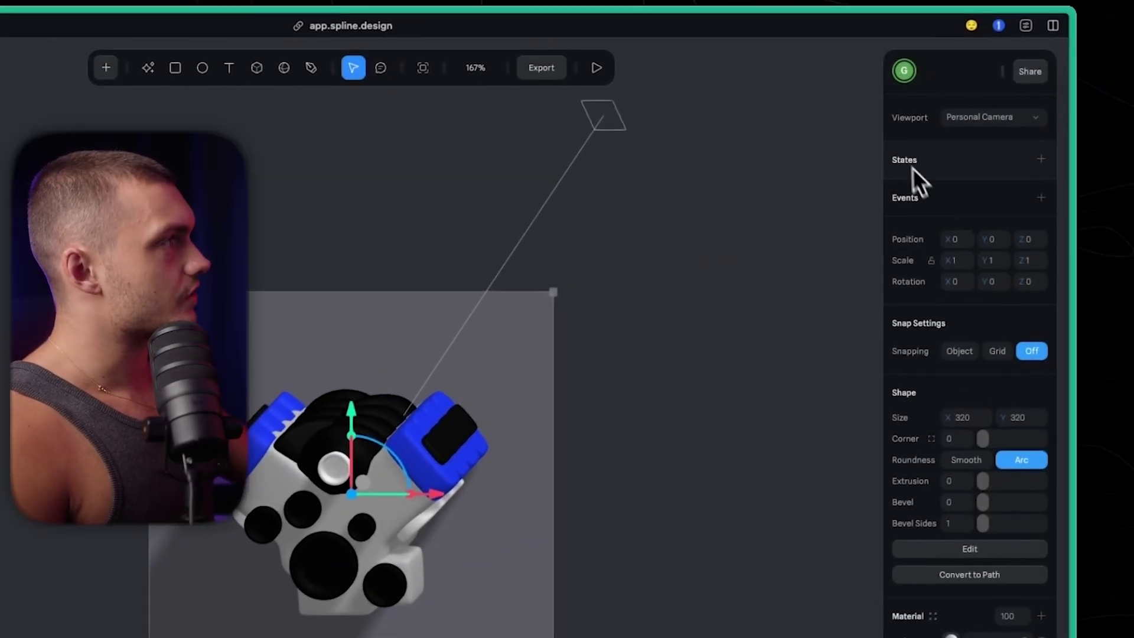
{"action": "key", "text": "Delete"}
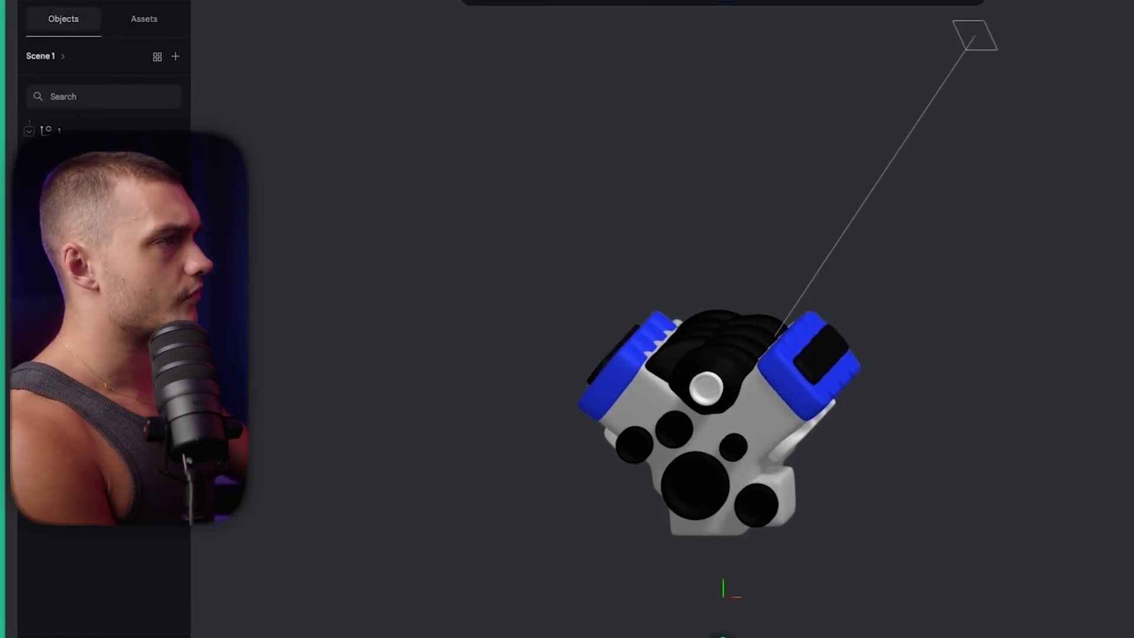
{"action": "left_click_drag", "start_coordinate": [561, 373], "coordinate": [568, 368]}
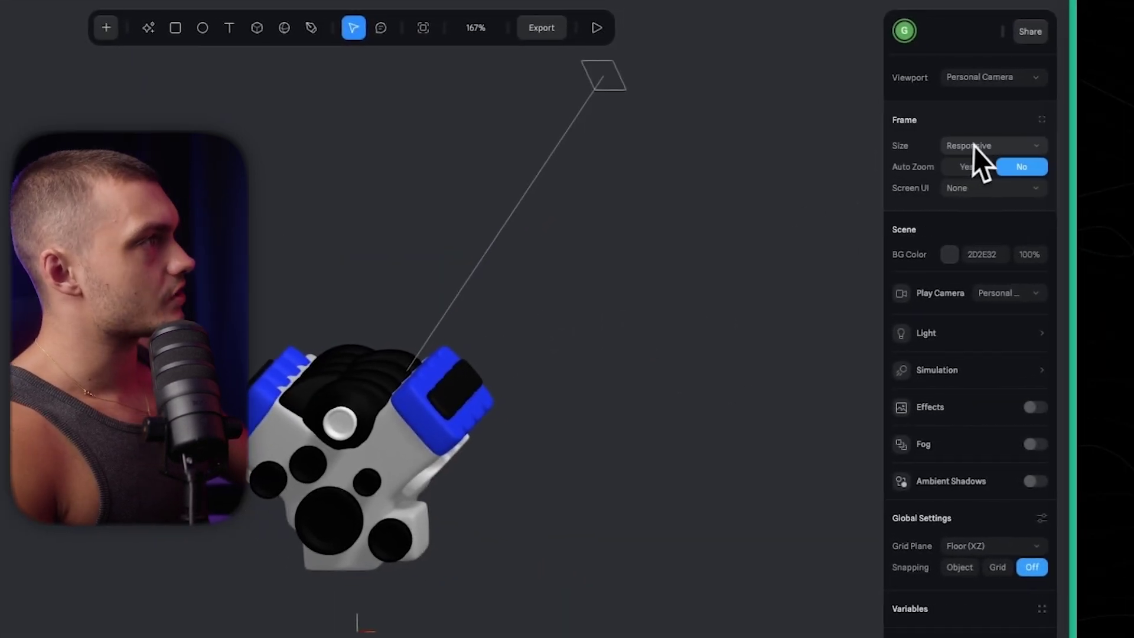
Change the scene frame to a custom size of 300 by 300.
{"action": "left_click", "coordinate": [990, 144]}
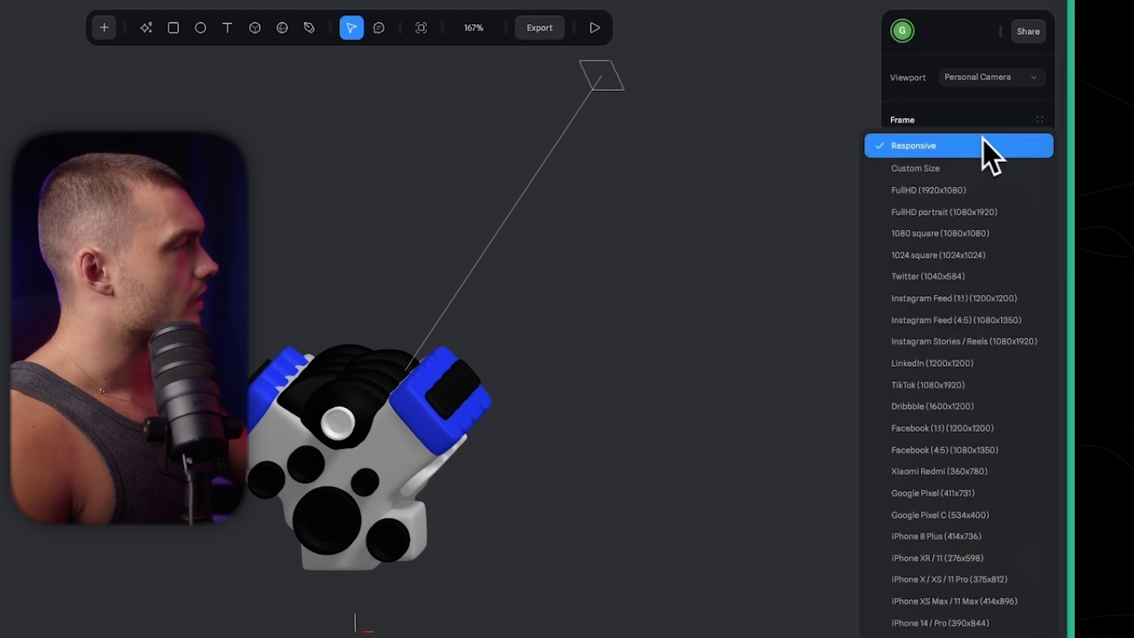
{"action": "left_click", "coordinate": [953, 170]}
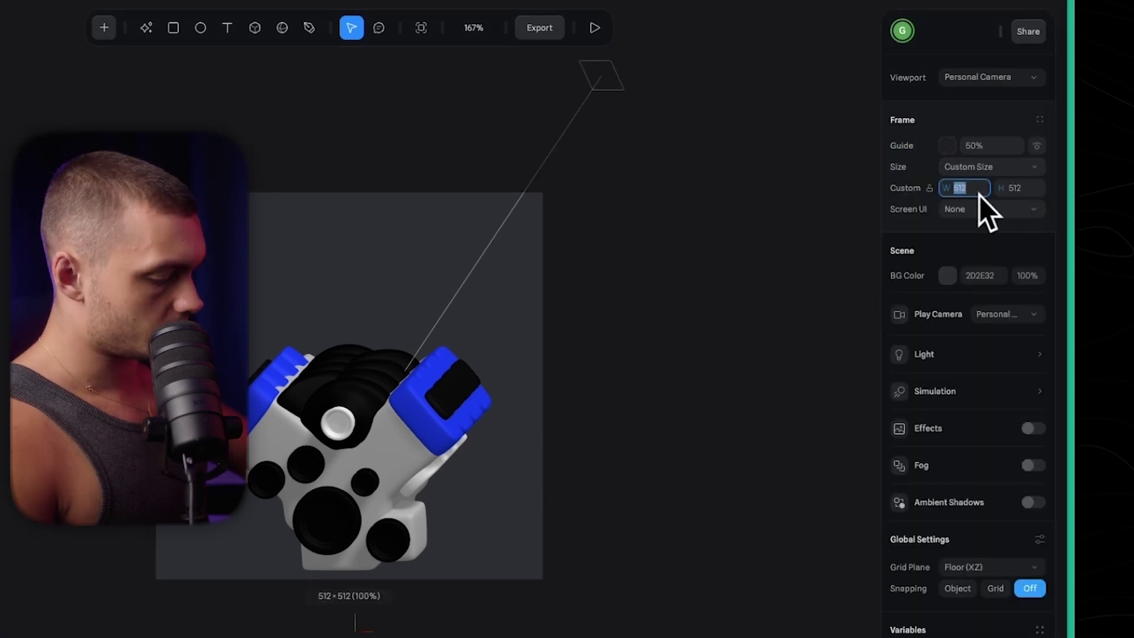
{"action": "type", "text": "300"}
{"action": "key", "text": "Return"}
{"action": "left_click", "coordinate": [1030, 190]}
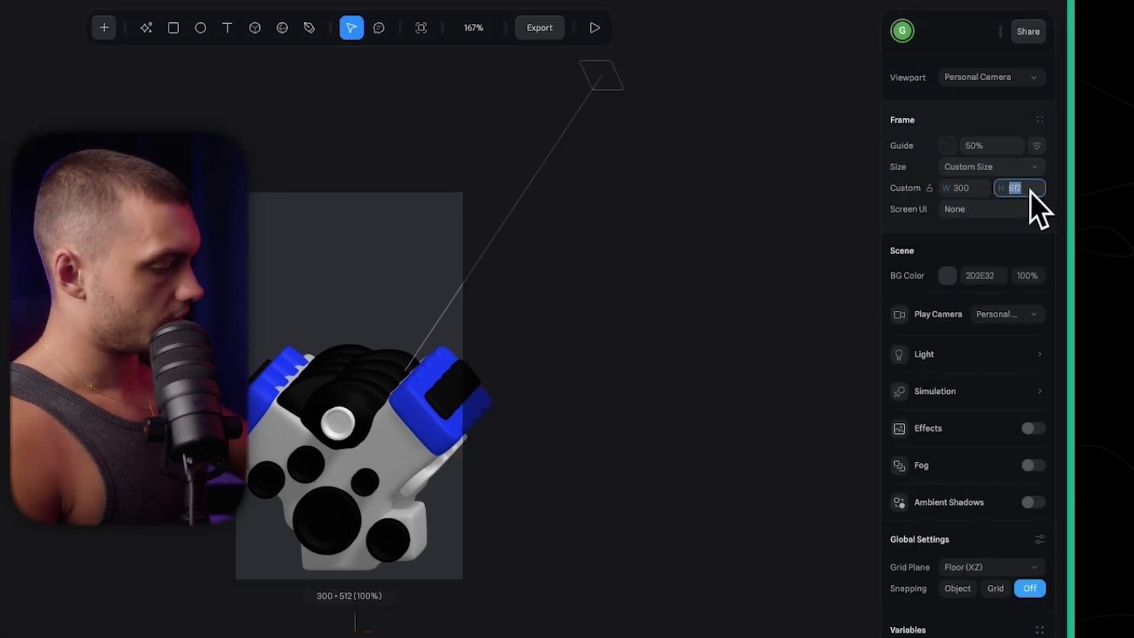
{"action": "type", "text": "300"}
{"action": "key", "text": "Return"}
Scale the engine down to about 85 and move it so it fits inside the square frame.
{"action": "left_click", "coordinate": [366, 331]}
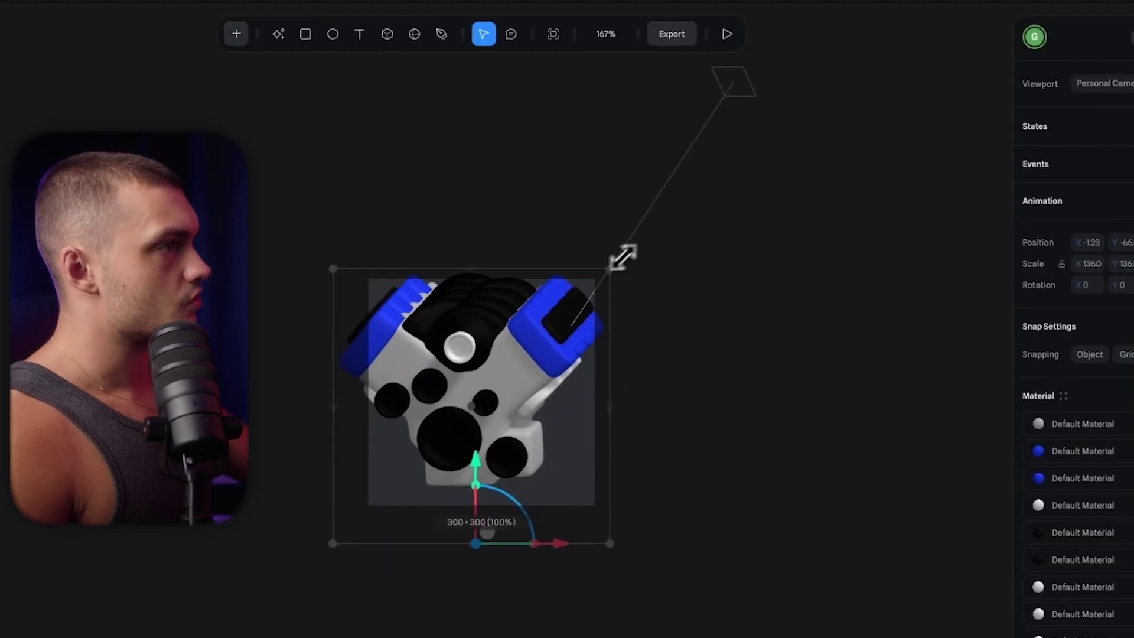
{"action": "left_click_drag", "start_coordinate": [487, 258], "coordinate": [355, 361]}
{"action": "left_click_drag", "start_coordinate": [441, 416], "coordinate": [506, 376]}
{"action": "left_click", "coordinate": [627, 362]}
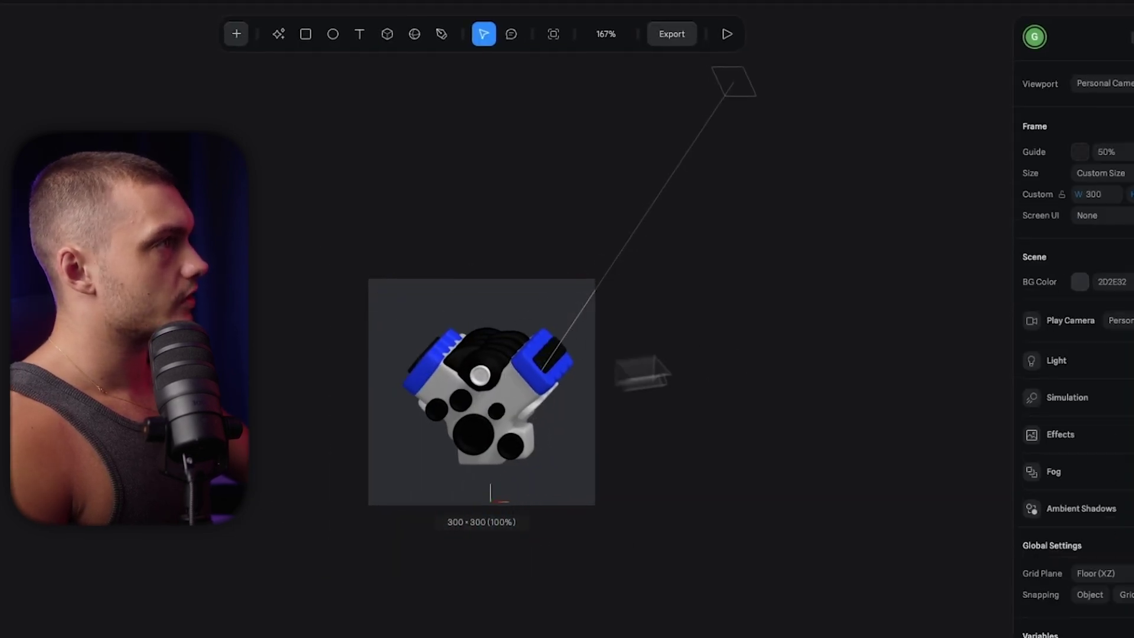
Set the scene light's intensity to about 1.74 and nudge the engine into place within the frame.
{"action": "left_click", "coordinate": [5, 268]}
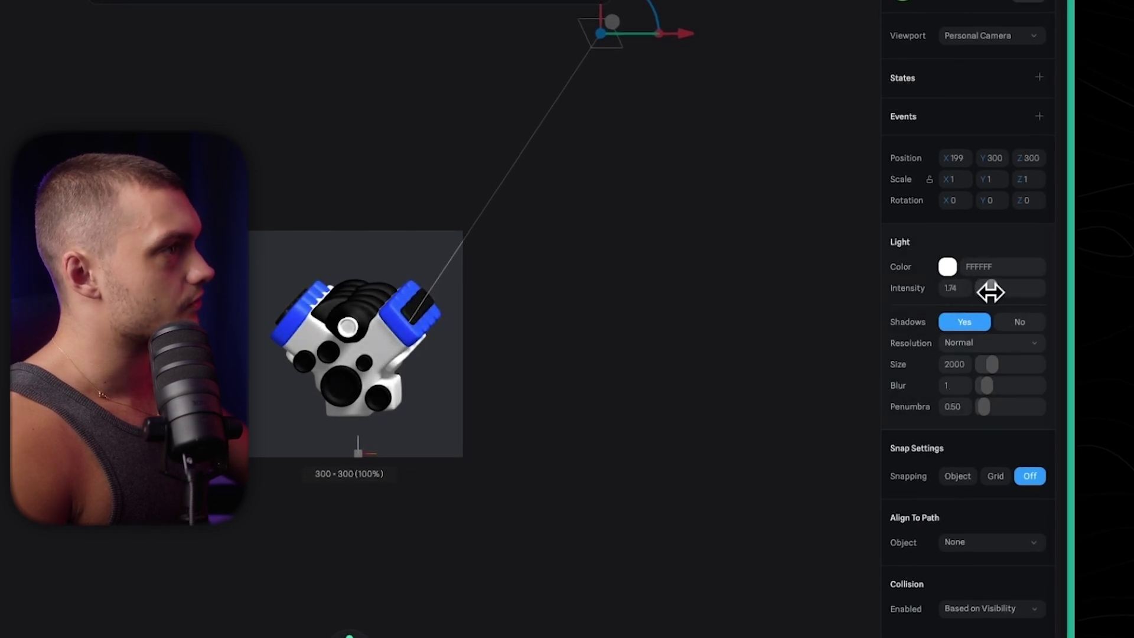
{"action": "left_click", "coordinate": [672, 322]}
{"action": "scroll", "coordinate": [378, 334], "scroll_direction": "up", "scroll_amount": 1}
{"action": "left_click_drag", "start_coordinate": [374, 341], "coordinate": [370, 339]}
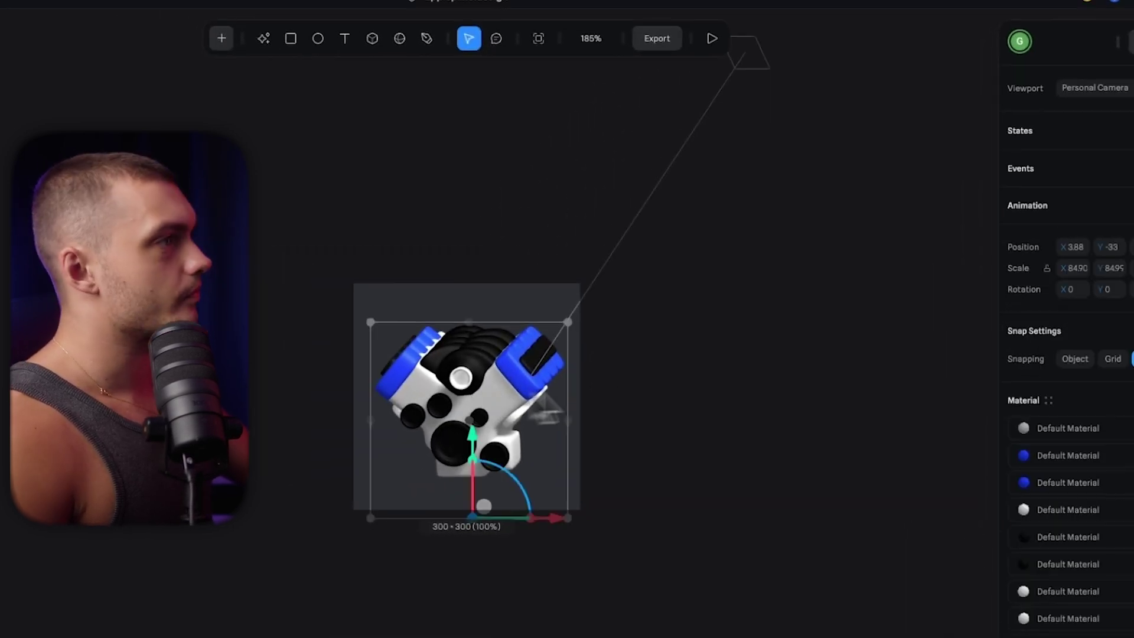
Configure the engine scene's Viewer export with Pan and Zoom turned off and Mouse Events set to Global (Full Window).
{"action": "left_click", "coordinate": [781, 323]}
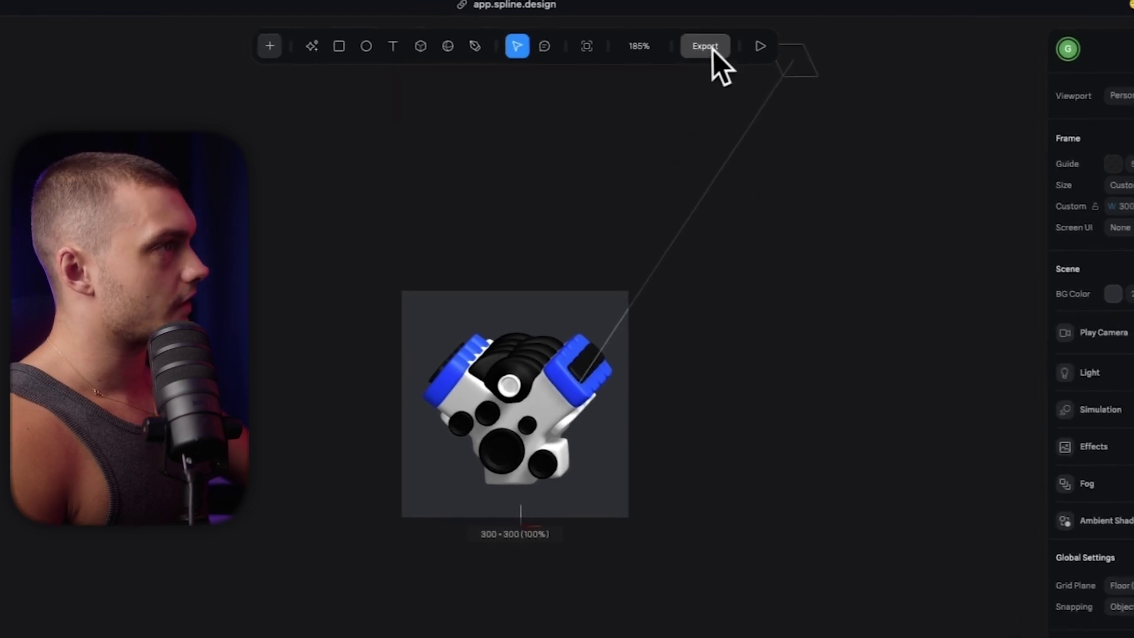
{"action": "left_click", "coordinate": [661, 41]}
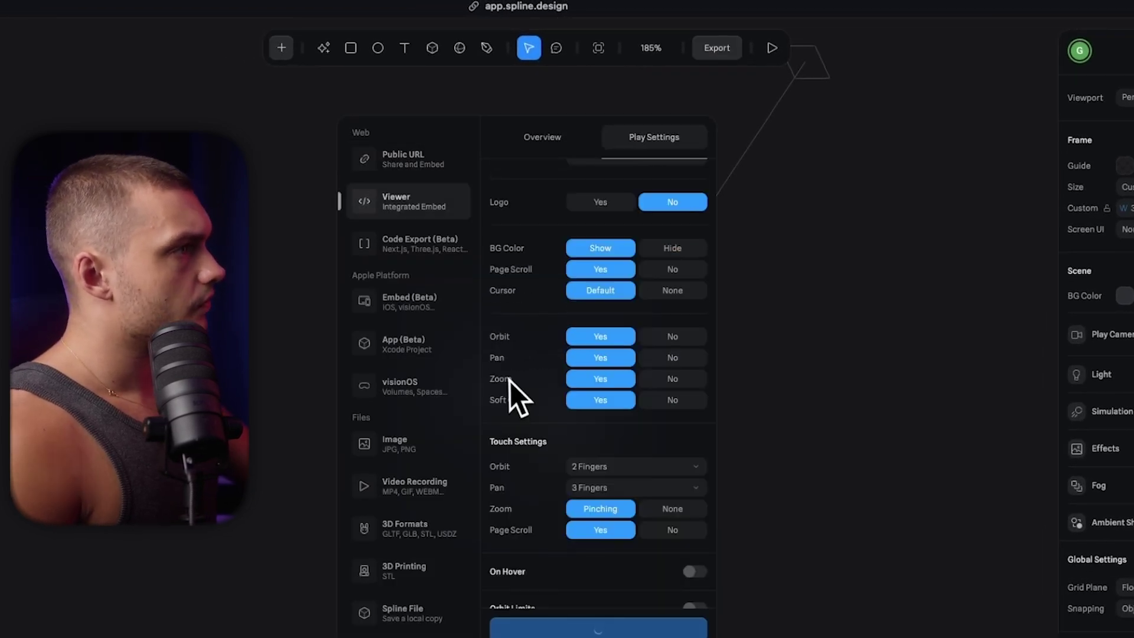
{"action": "scroll", "coordinate": [508, 381], "scroll_direction": "down", "scroll_amount": 2}
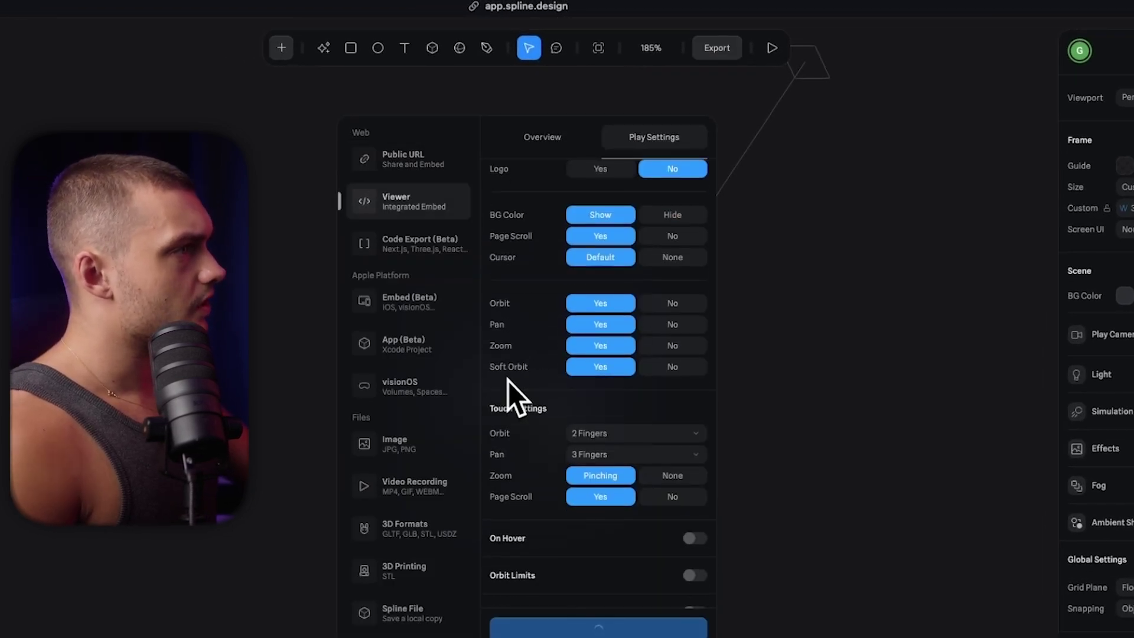
{"action": "scroll", "coordinate": [508, 381], "scroll_direction": "up", "scroll_amount": 3}
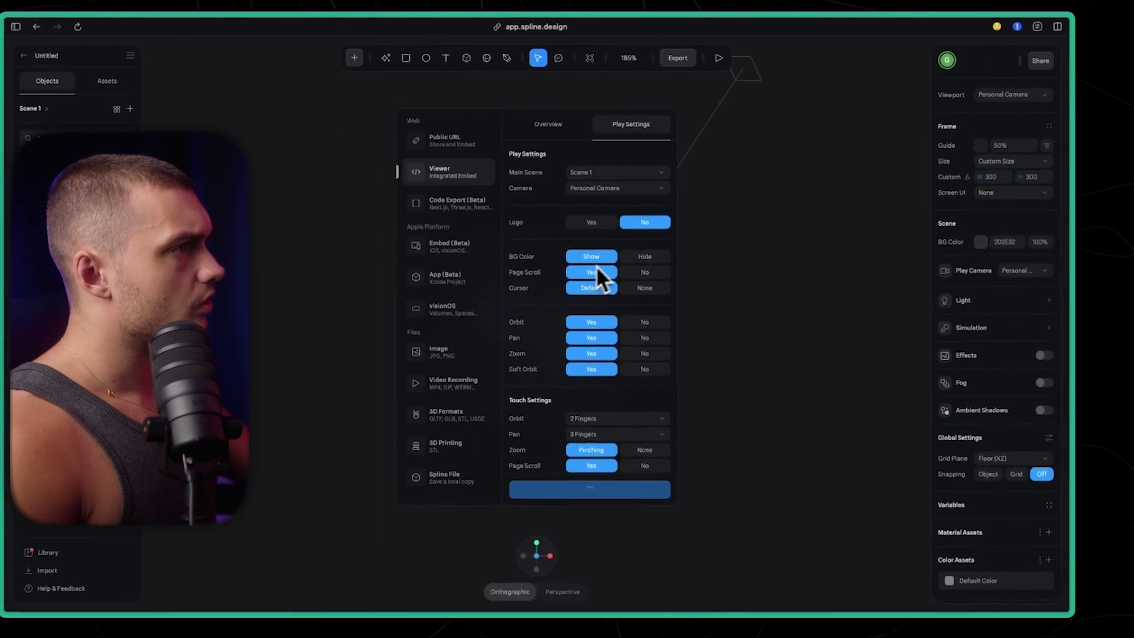
{"action": "scroll", "coordinate": [587, 347], "scroll_direction": "down", "scroll_amount": 5}
{"action": "left_click", "coordinate": [660, 322]}
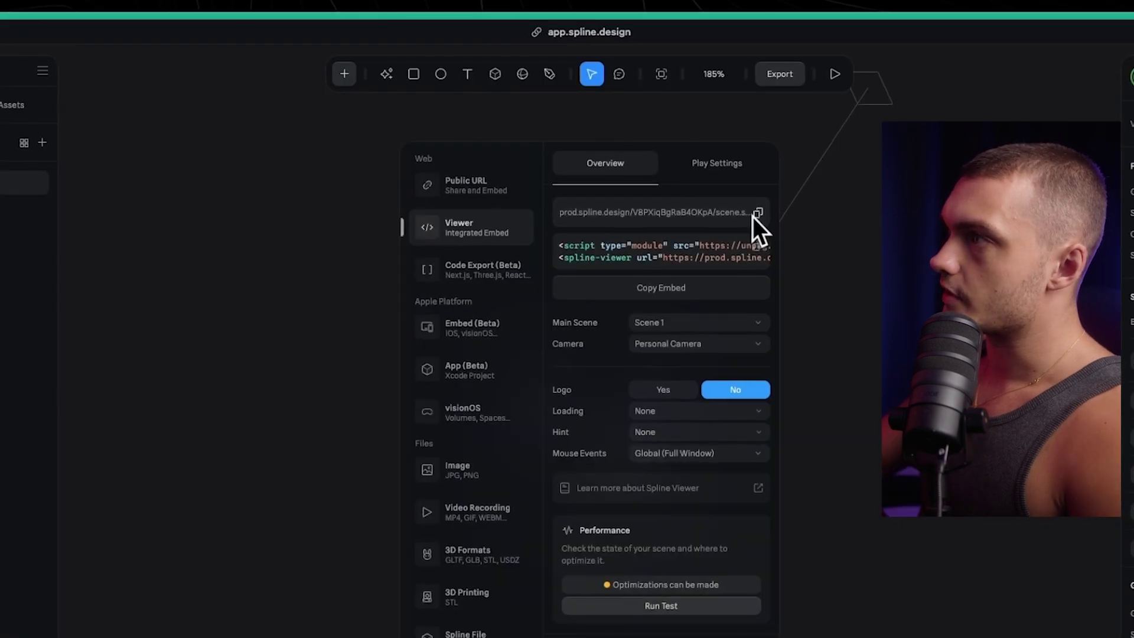
Copy the engine scene's viewer link and use it as the URL of the Spline scene in Webflow's All New Engine card.
{"action": "left_click", "coordinate": [753, 217]}
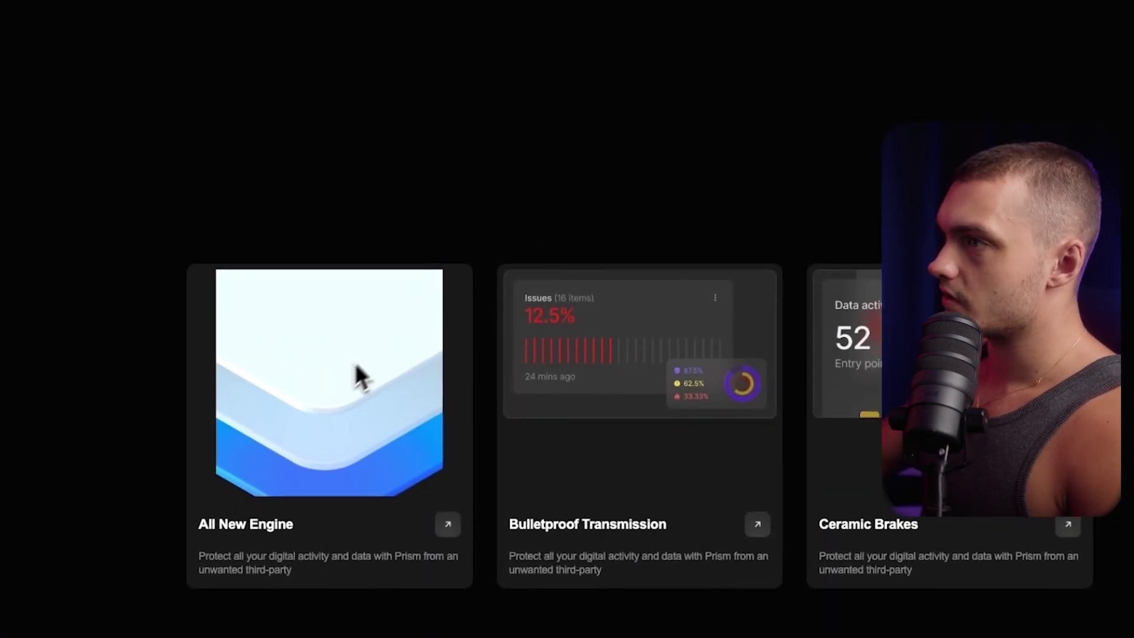
{"action": "left_click", "coordinate": [991, 53]}
{"action": "left_click", "coordinate": [324, 396]}
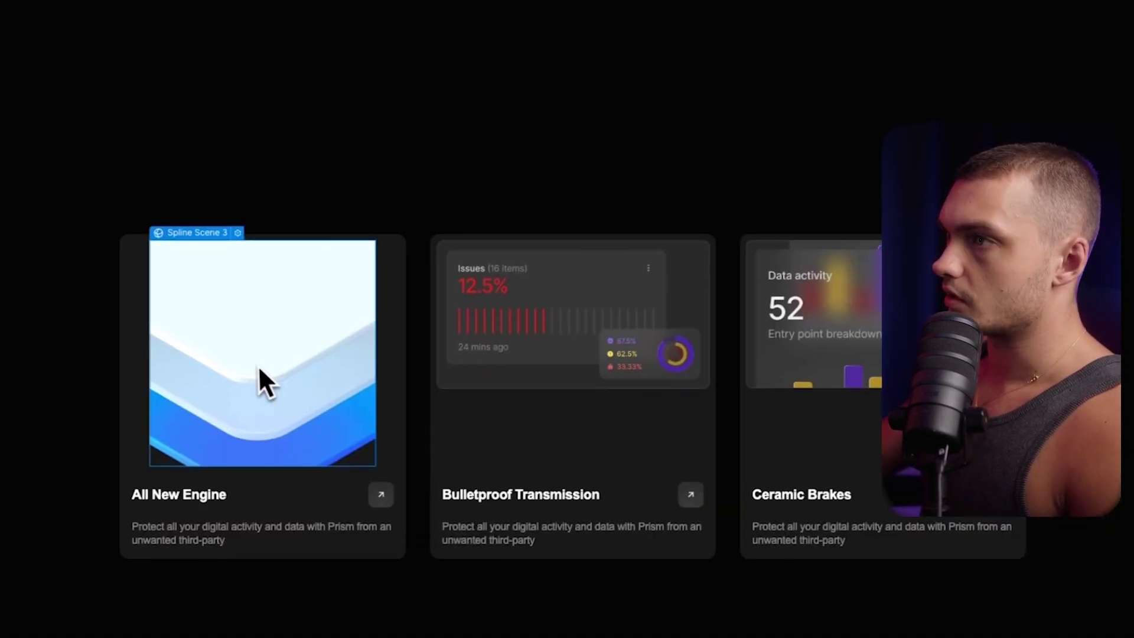
{"action": "double_click", "coordinate": [260, 366]}
{"action": "left_click", "coordinate": [264, 512]}
{"action": "key", "text": "super+v"}
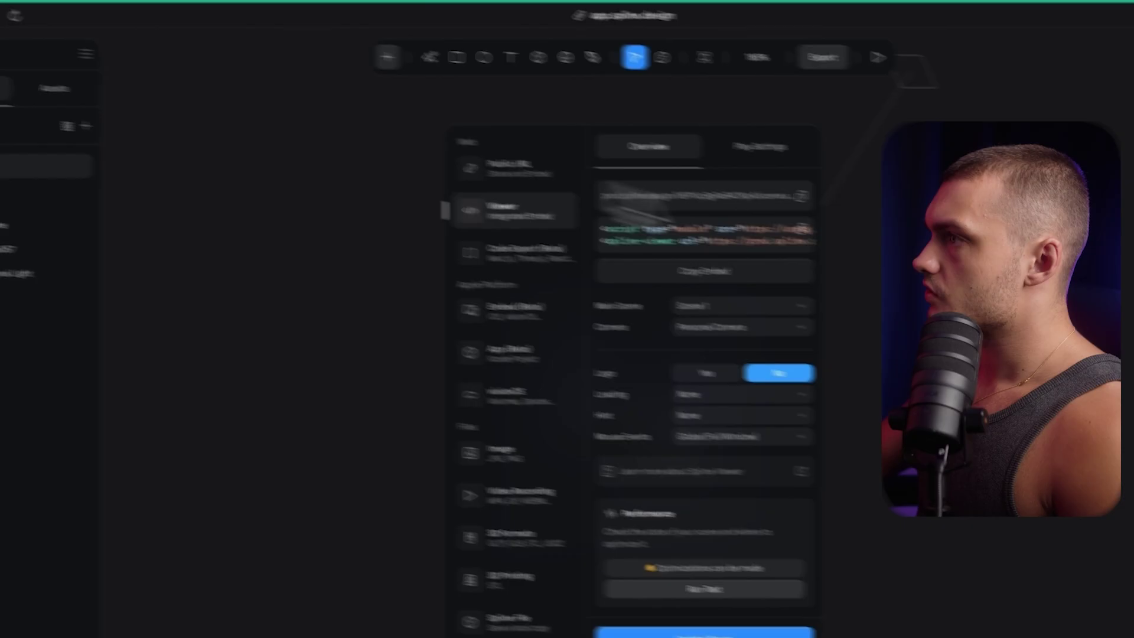
Hide the engine scene's background color in Spline's viewer export and reload the updated scene in the Webflow card.
{"action": "left_click", "coordinate": [760, 147]}
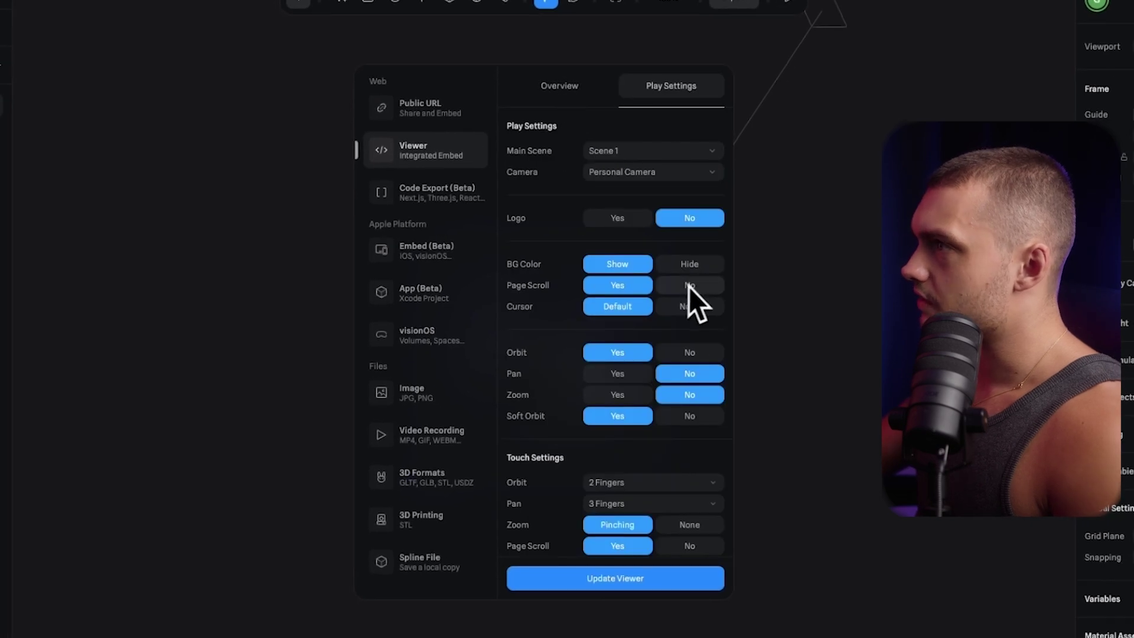
{"action": "left_click", "coordinate": [641, 583]}
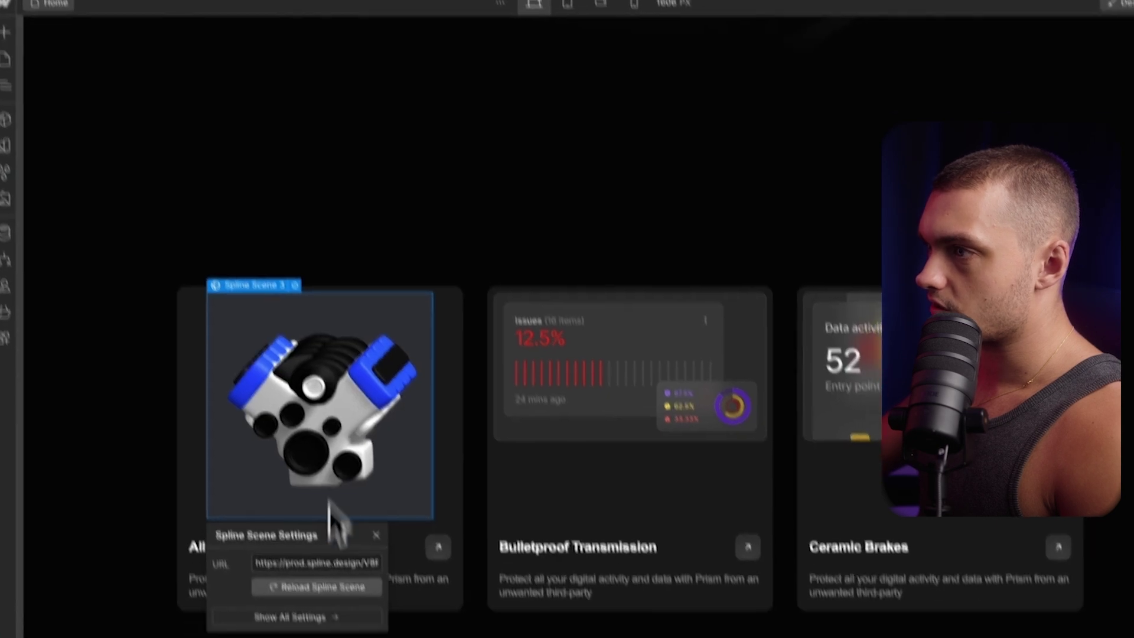
{"action": "left_click", "coordinate": [331, 633]}
{"action": "left_click", "coordinate": [514, 294]}
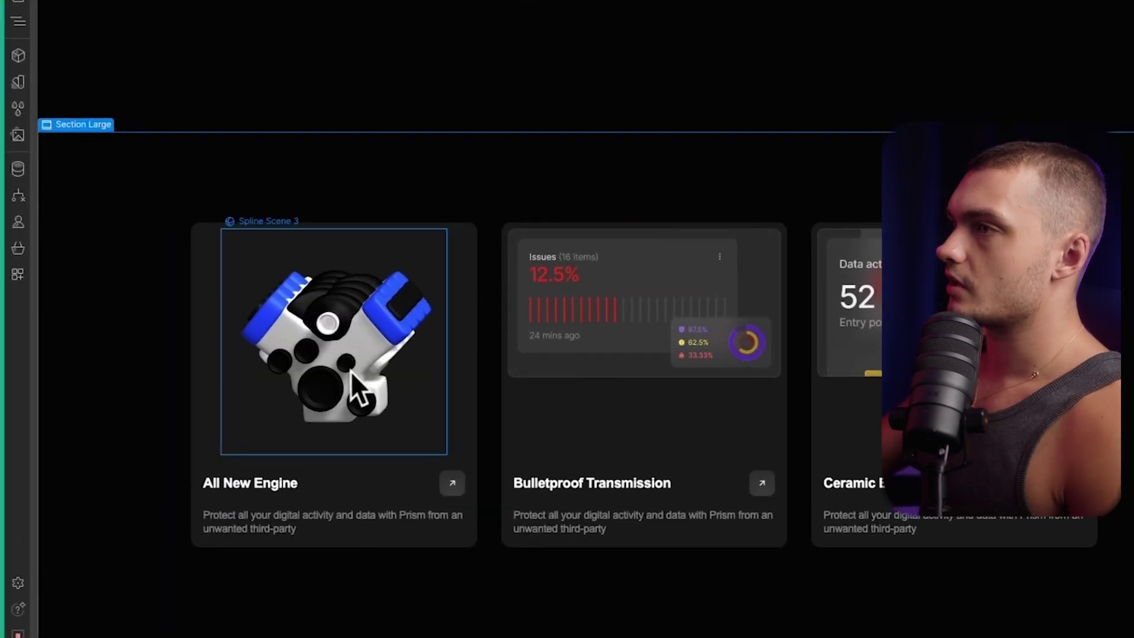
Replace the images in the Bulletproof Transmission and Ceramic Brakes cards with copies of the engine scene and preview the page.
{"action": "left_click", "coordinate": [350, 375]}
{"action": "left_click", "coordinate": [9, 22]}
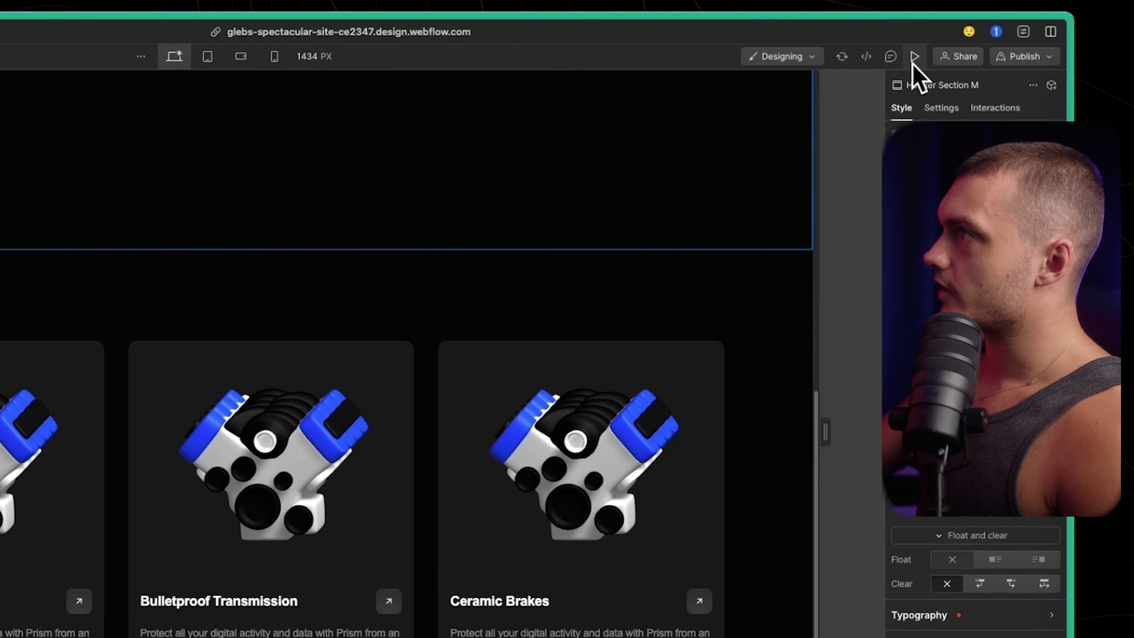
{"action": "left_click", "coordinate": [914, 57]}
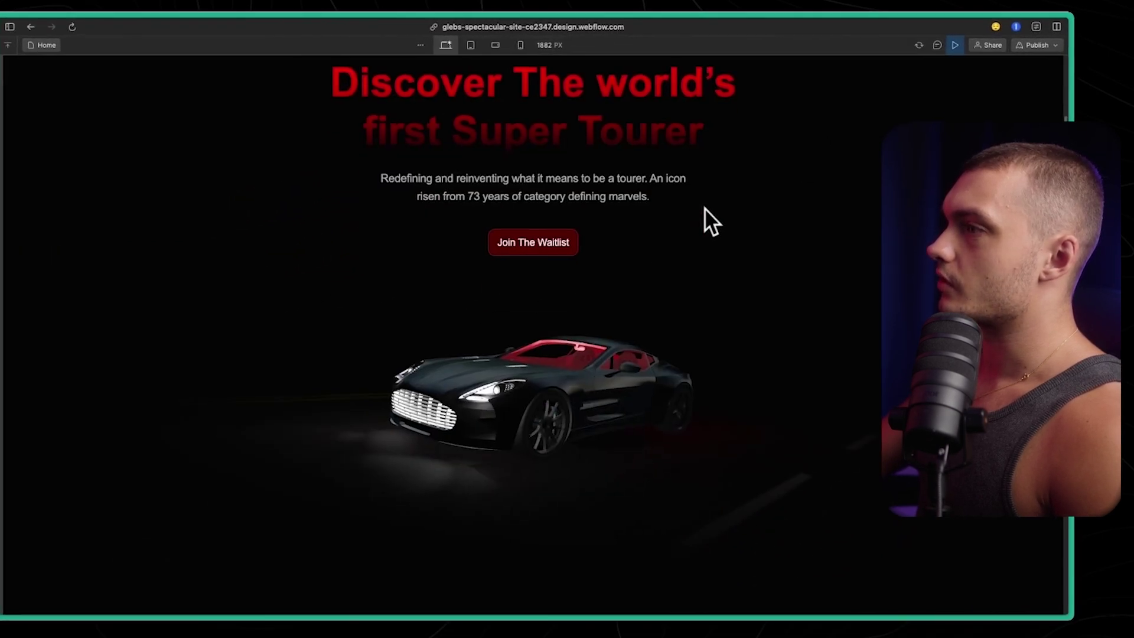
Update the Spline viewer with the On Hover Orbit Camera behavior enabled and check the three engine cards in the Webflow preview.
{"action": "scroll", "coordinate": [704, 207], "scroll_direction": "down", "scroll_amount": 6}
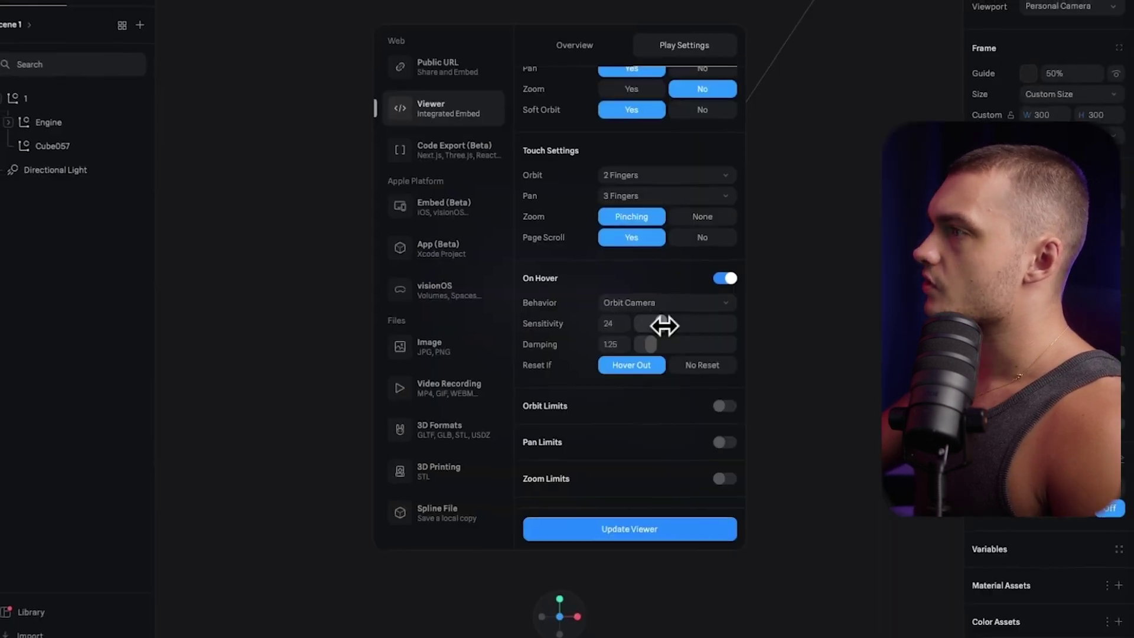
{"action": "left_click", "coordinate": [726, 286]}
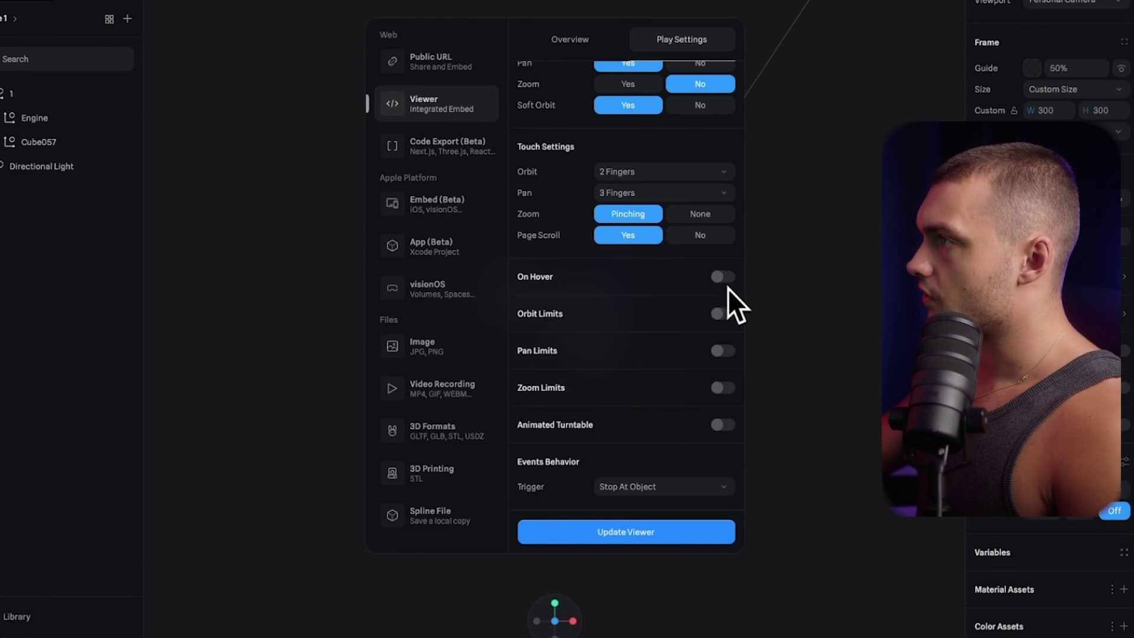
{"action": "left_click", "coordinate": [727, 286]}
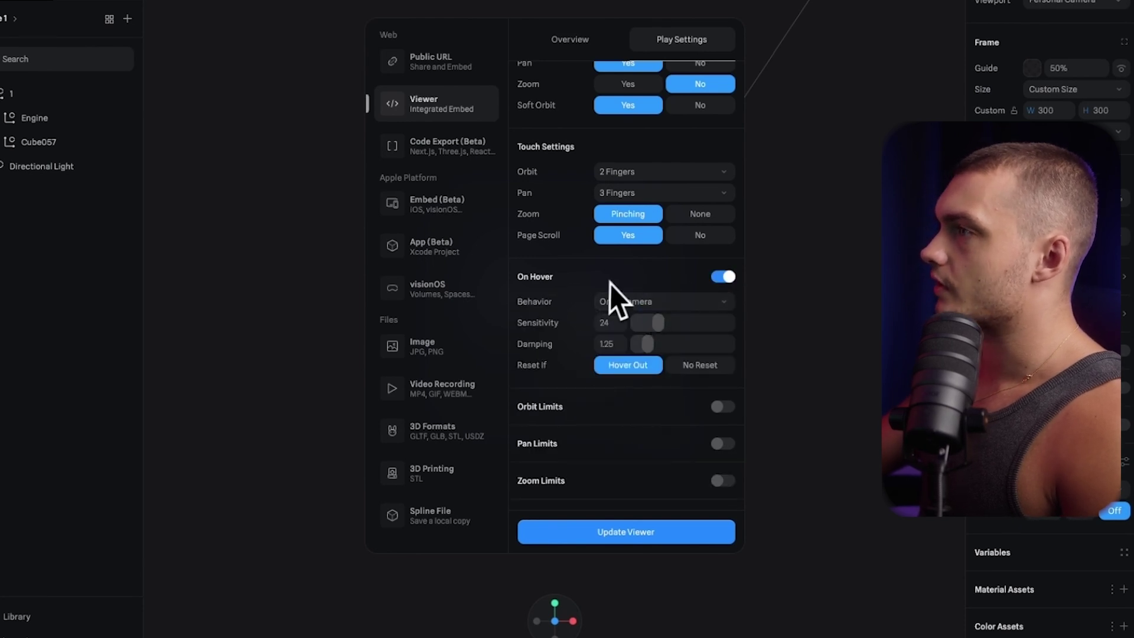
{"action": "scroll", "coordinate": [579, 354], "scroll_direction": "up", "scroll_amount": 2}
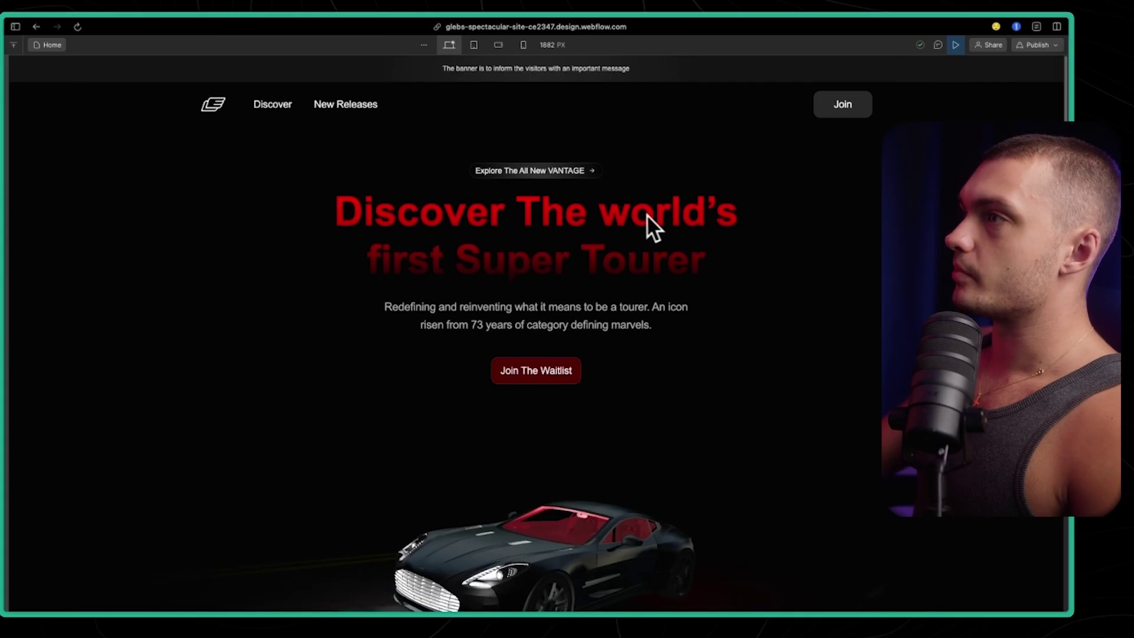
{"action": "scroll", "coordinate": [686, 223], "scroll_direction": "down", "scroll_amount": 1}
{"action": "scroll", "coordinate": [777, 237], "scroll_direction": "down", "scroll_amount": 1}
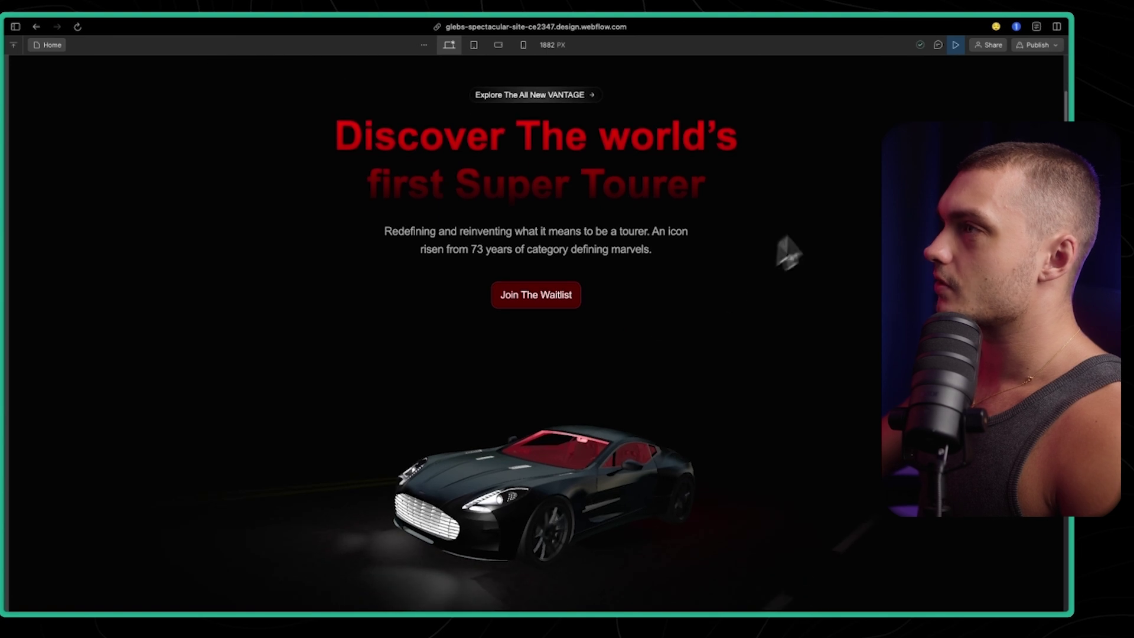
{"action": "scroll", "coordinate": [655, 337], "scroll_direction": "down", "scroll_amount": 5}
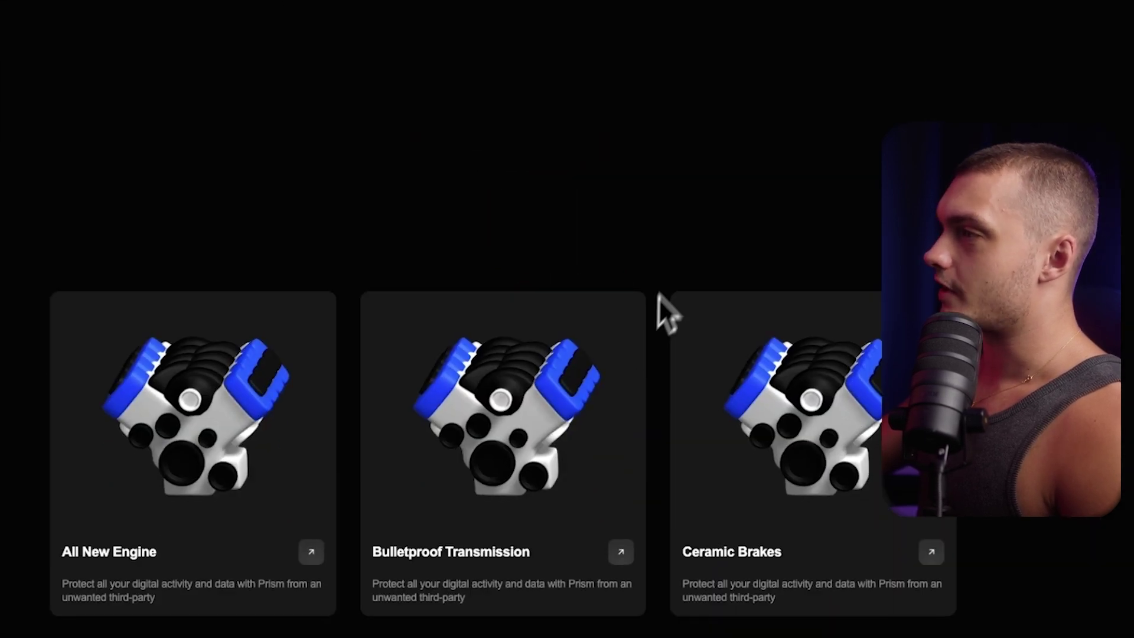
{"action": "scroll", "coordinate": [652, 427], "scroll_direction": "down", "scroll_amount": 3}
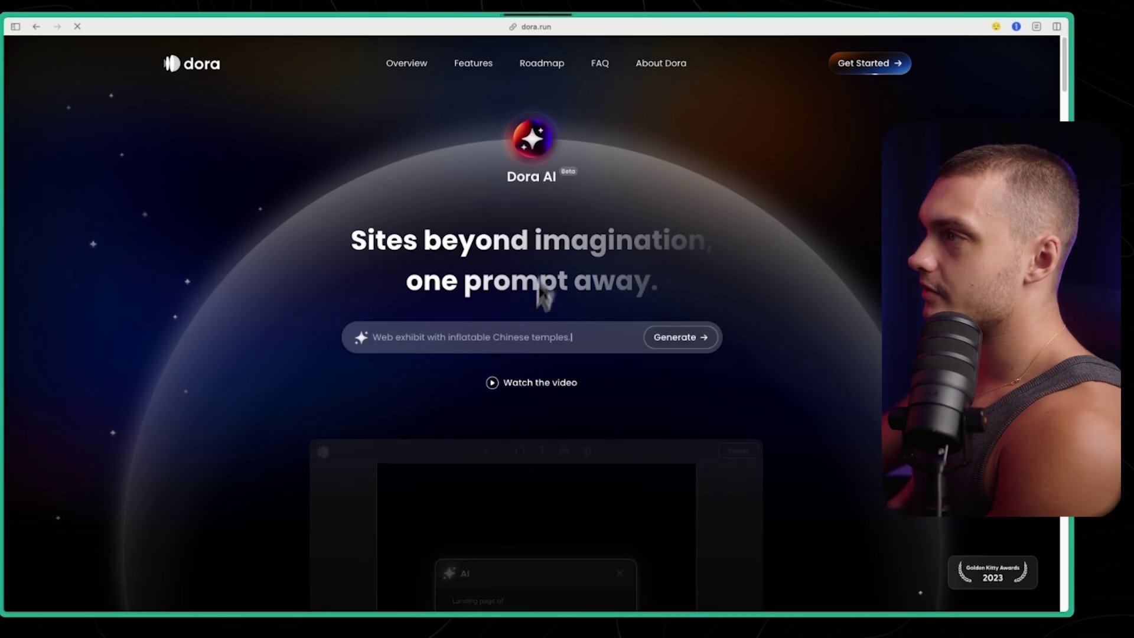
Switch to Dora and look over its home page and the hero and second section of the Titan Clash-copy project.
{"action": "scroll", "coordinate": [514, 378], "scroll_direction": "down", "scroll_amount": 6}
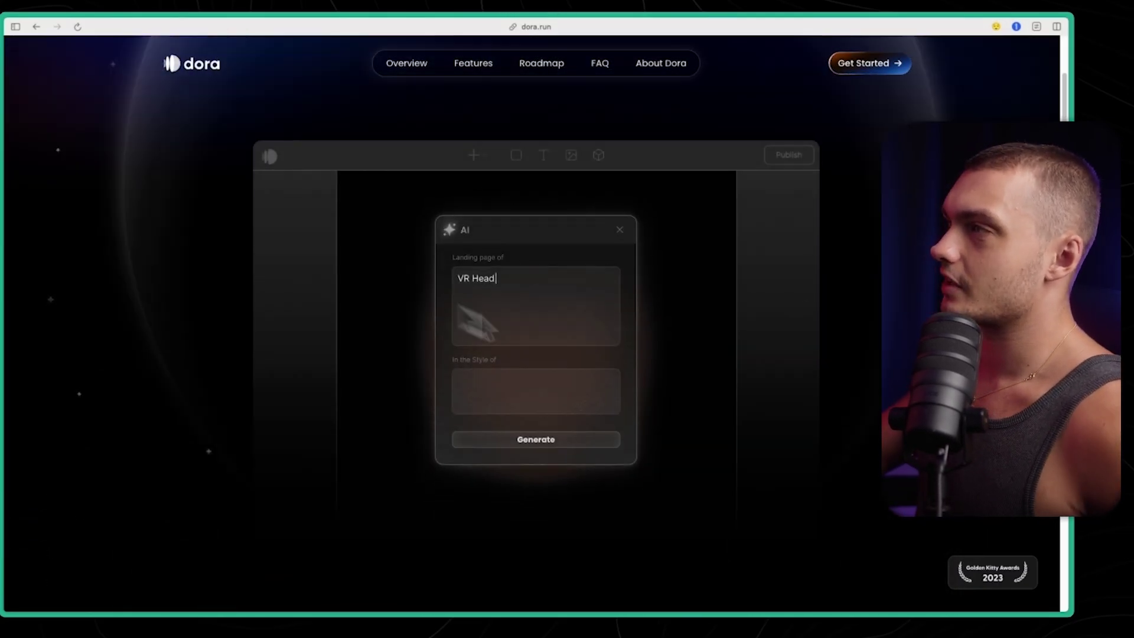
{"action": "scroll", "coordinate": [631, 391], "scroll_direction": "up", "scroll_amount": 5}
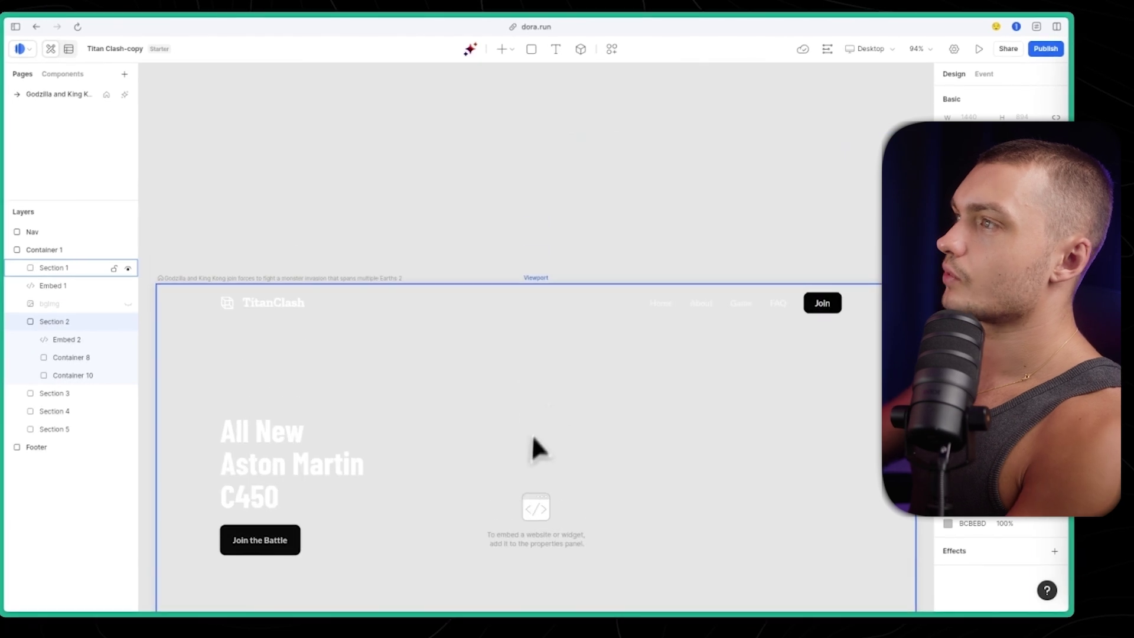
{"action": "scroll", "coordinate": [594, 272], "scroll_direction": "up", "scroll_amount": 3}
{"action": "scroll", "coordinate": [597, 263], "scroll_direction": "down", "scroll_amount": 4}
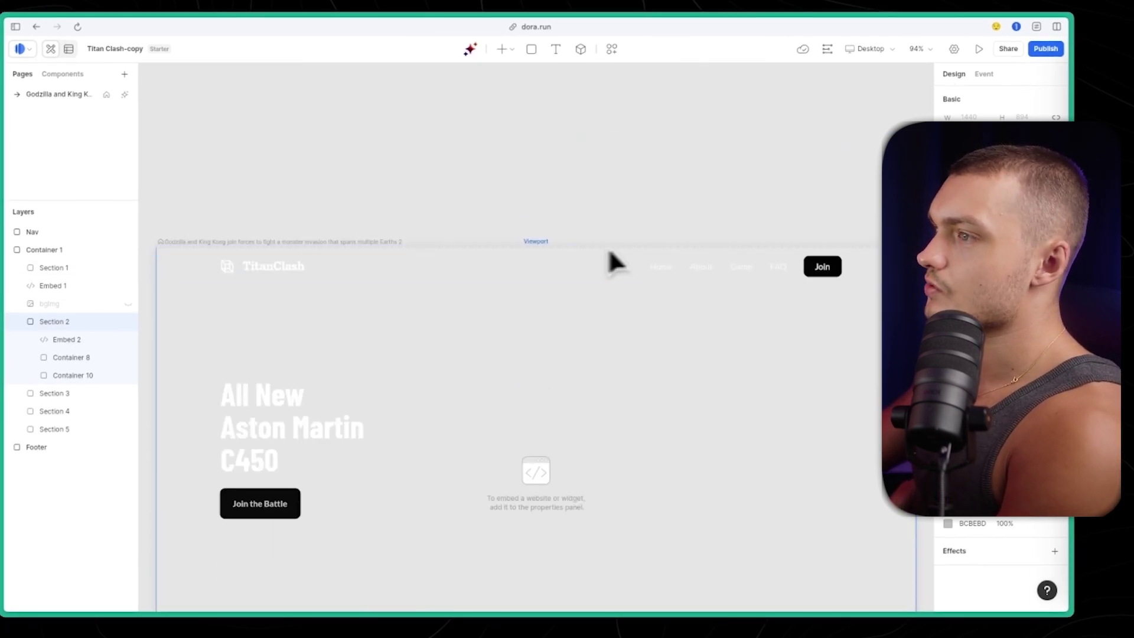
{"action": "scroll", "coordinate": [590, 277], "scroll_direction": "down", "scroll_amount": 4}
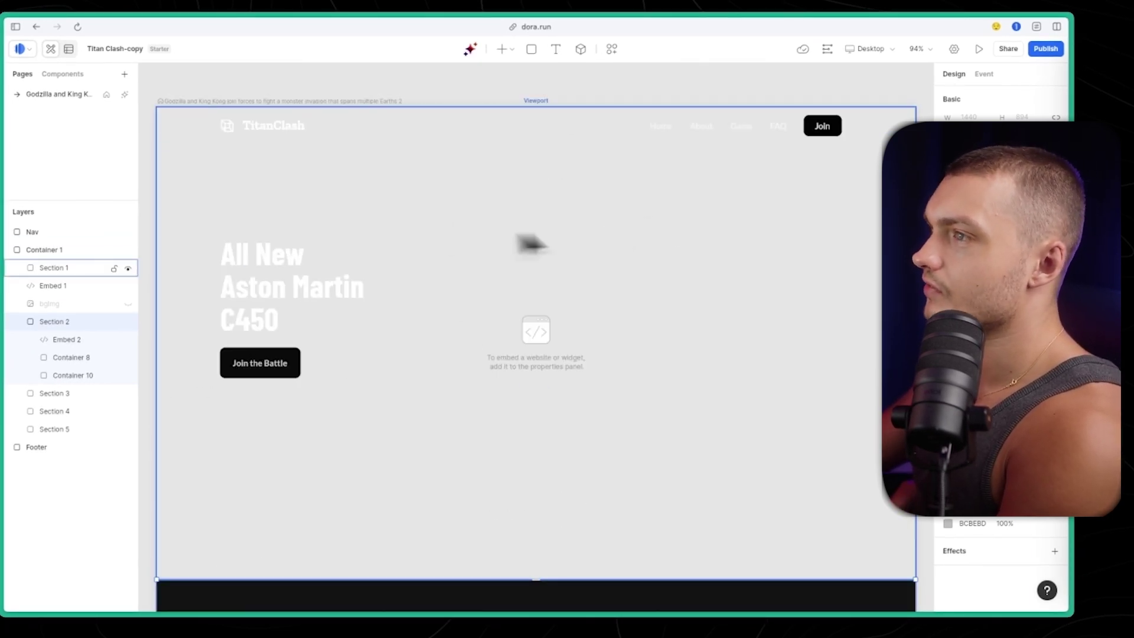
{"action": "scroll", "coordinate": [566, 367], "scroll_direction": "down", "scroll_amount": 3}
{"action": "scroll", "coordinate": [587, 368], "scroll_direction": "up", "scroll_amount": 2}
{"action": "scroll", "coordinate": [587, 367], "scroll_direction": "down", "scroll_amount": 2}
{"action": "scroll", "coordinate": [586, 367], "scroll_direction": "up", "scroll_amount": 1}
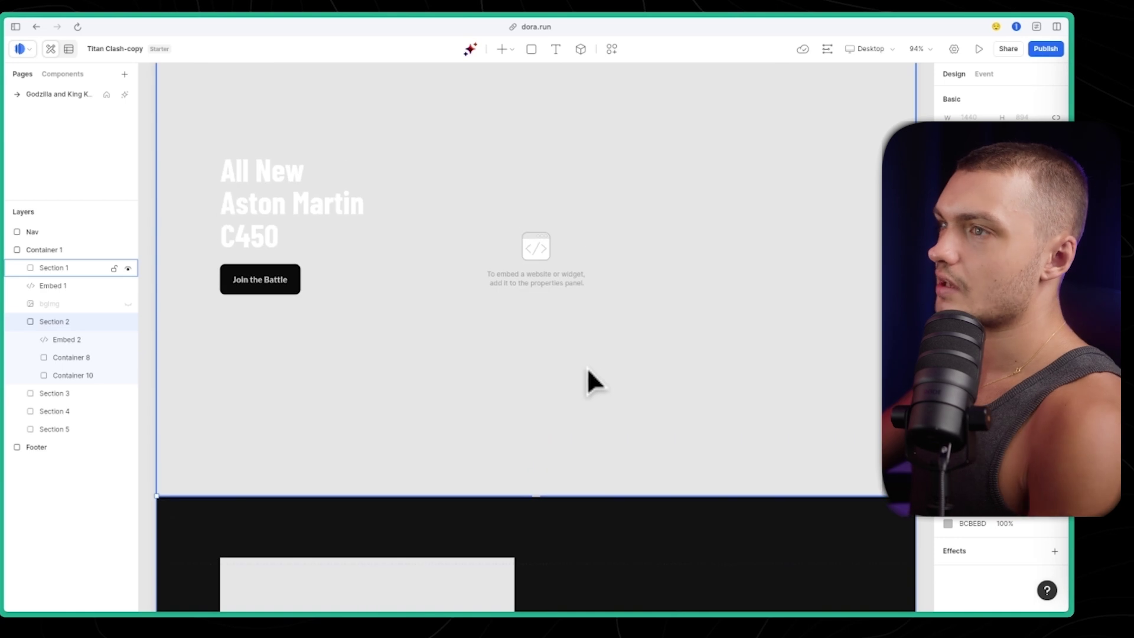
{"action": "scroll", "coordinate": [587, 367], "scroll_direction": "up", "scroll_amount": 3}
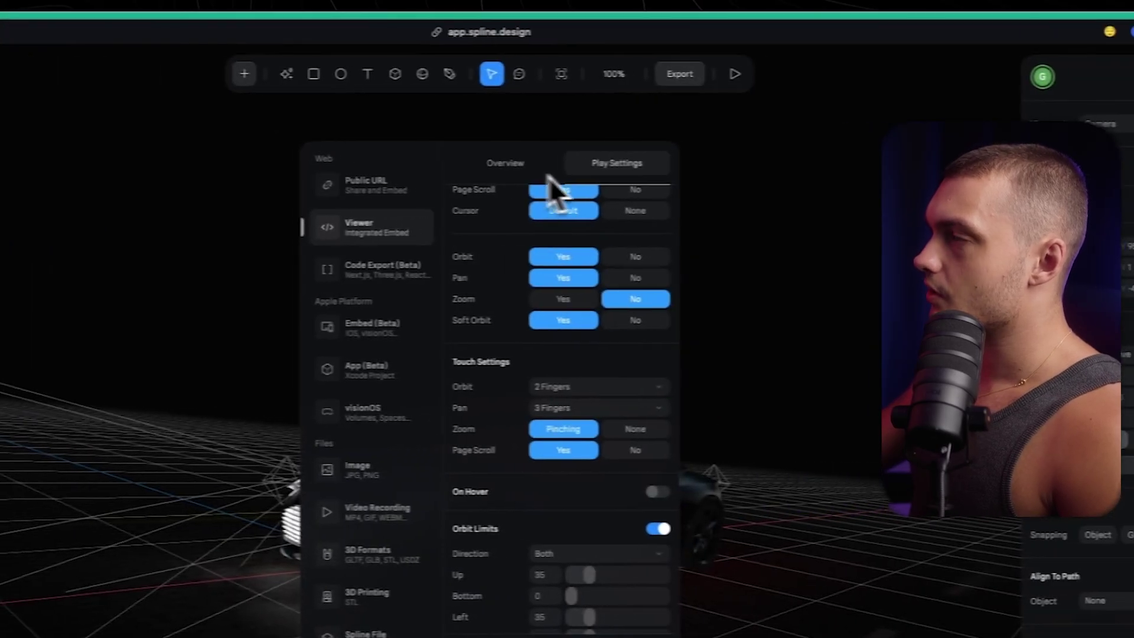
Copy the car scene's embed code from Spline and paste it as HTML into the hero embed in Dora.
{"action": "left_click", "coordinate": [476, 164]}
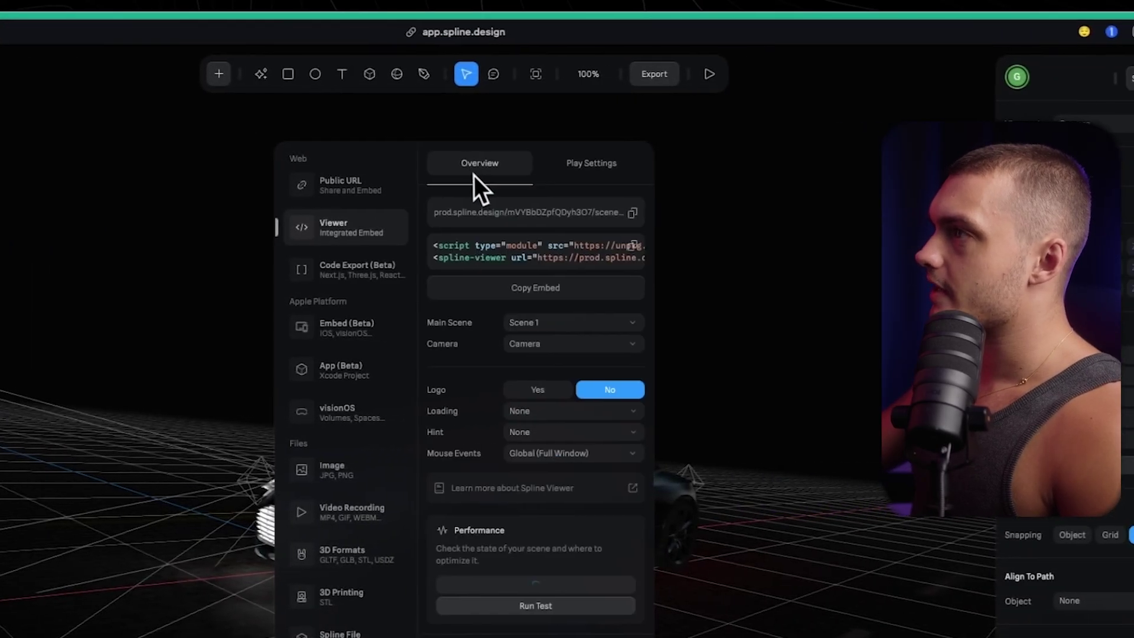
{"action": "left_click", "coordinate": [630, 247]}
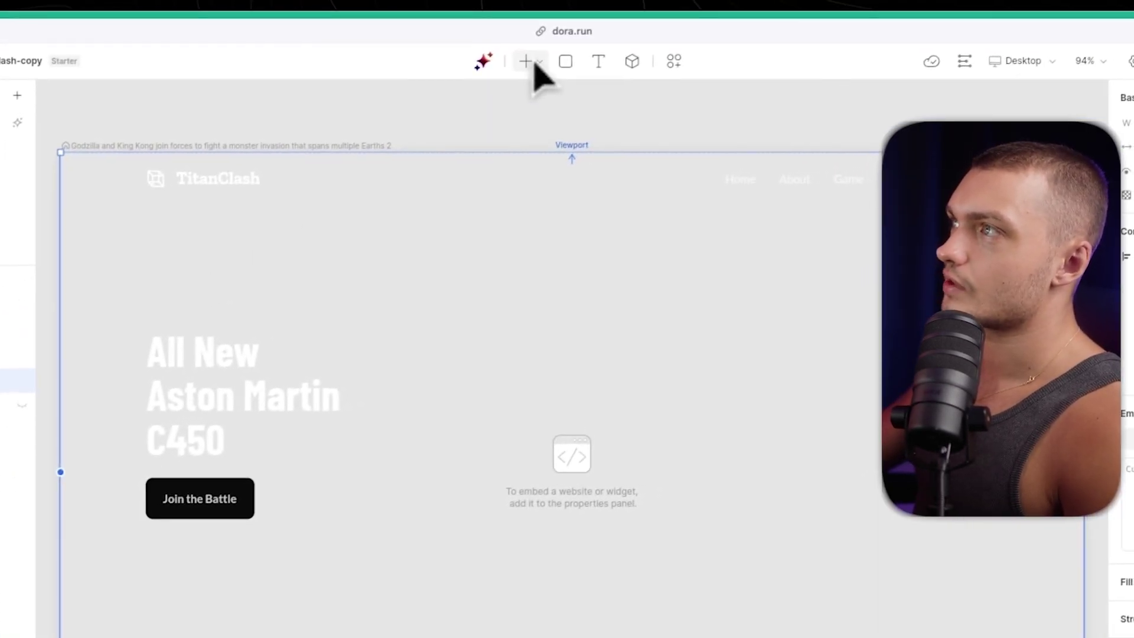
{"action": "left_click", "coordinate": [534, 62]}
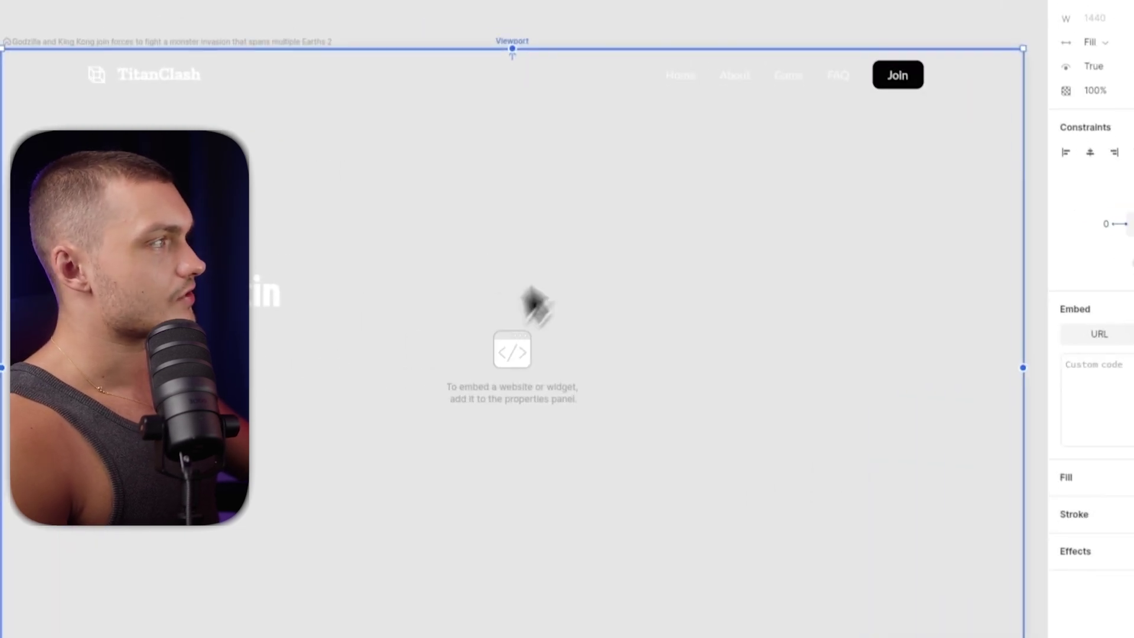
{"action": "left_click", "coordinate": [1008, 367]}
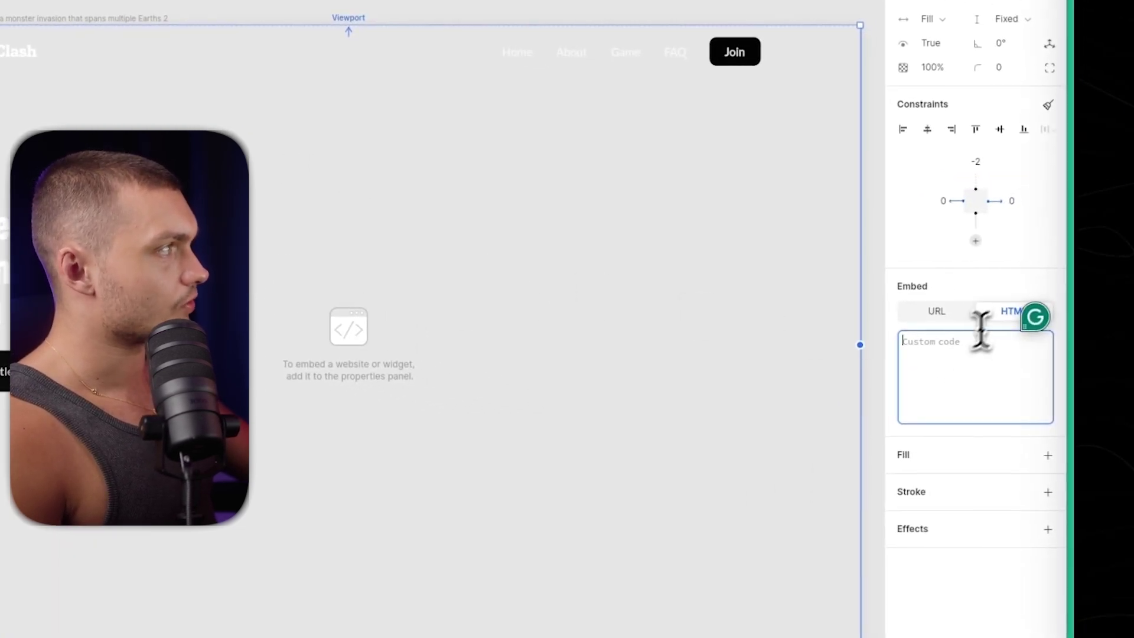
{"action": "key", "text": "ctrl+v"}
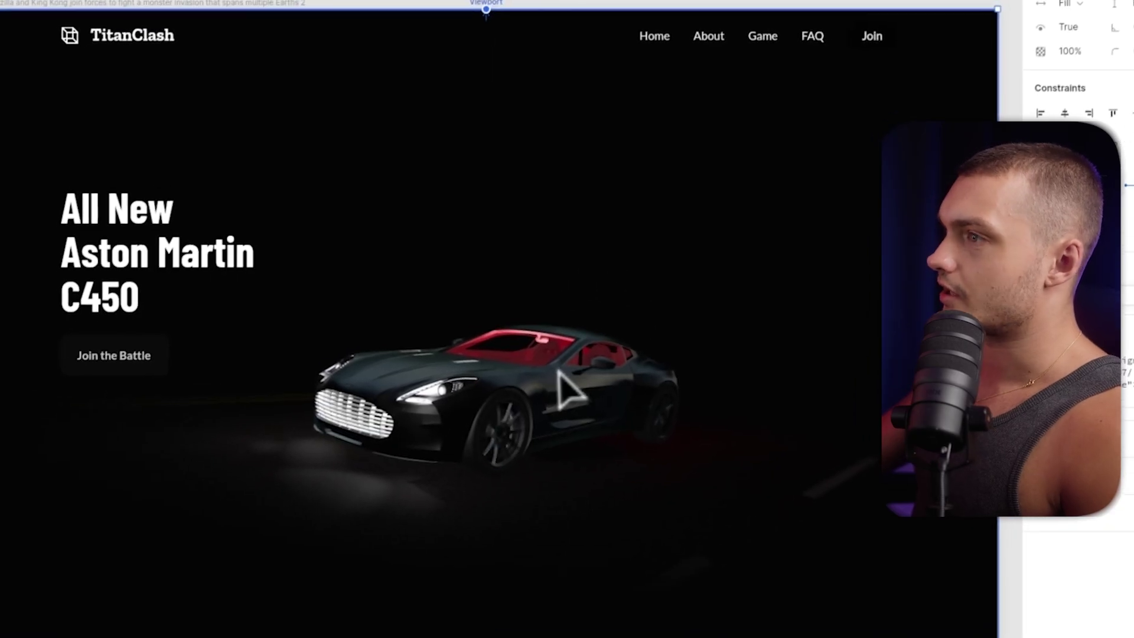
Place the engine scene, sized about 315 by 300, in the embed area beside the Powerful Alliances text and preview the page.
{"action": "scroll", "coordinate": [488, 476], "scroll_direction": "down", "scroll_amount": 10}
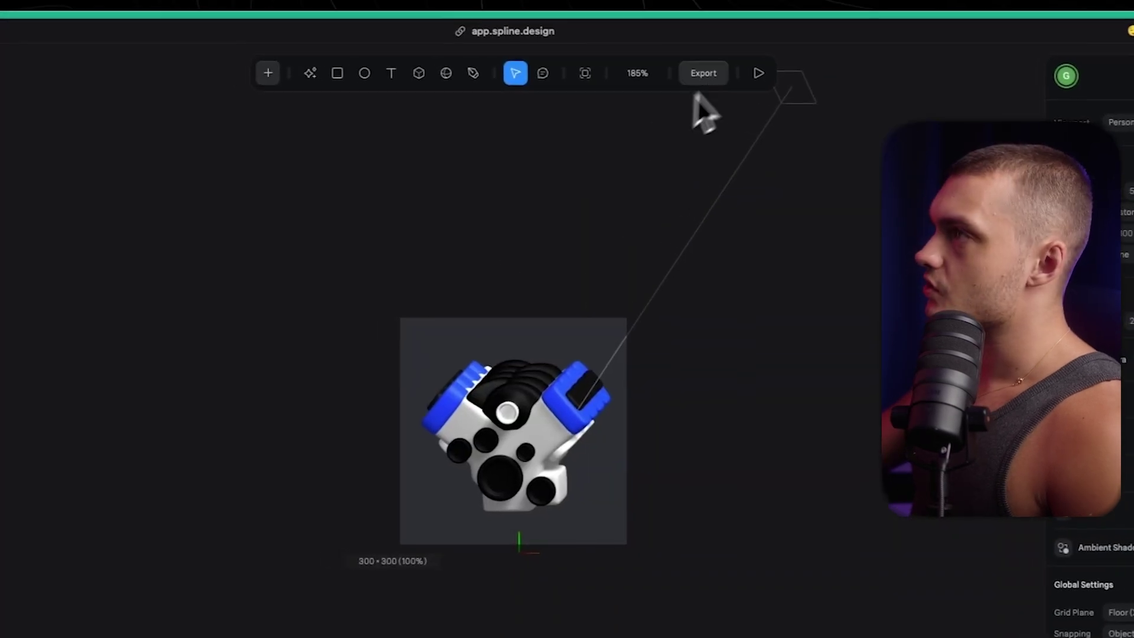
{"action": "left_click", "coordinate": [724, 78]}
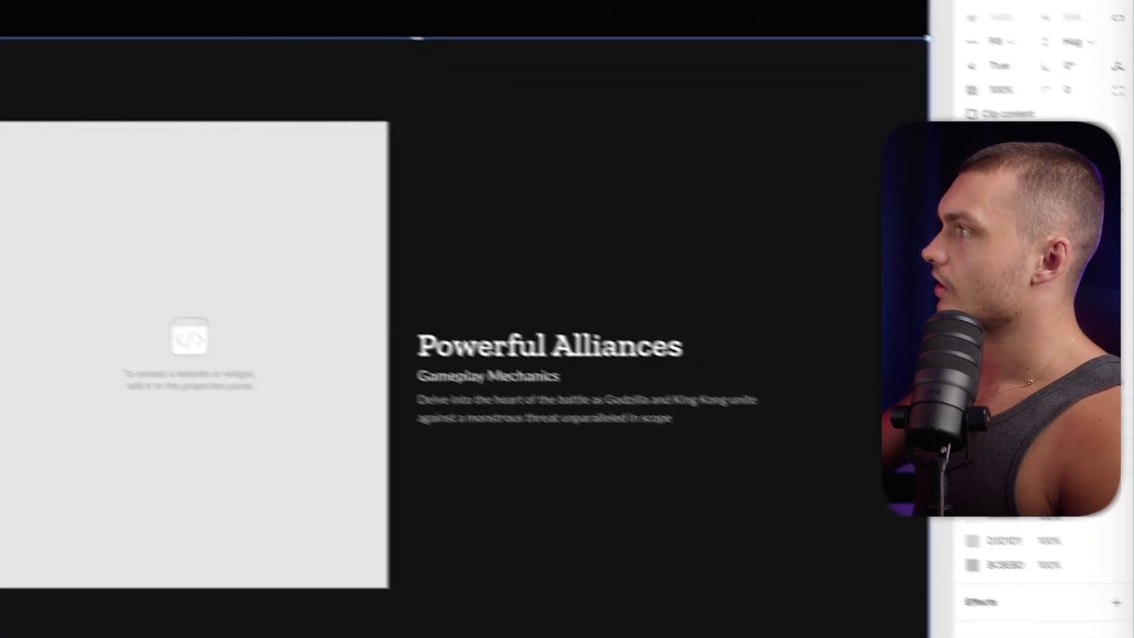
{"action": "left_click", "coordinate": [454, 329]}
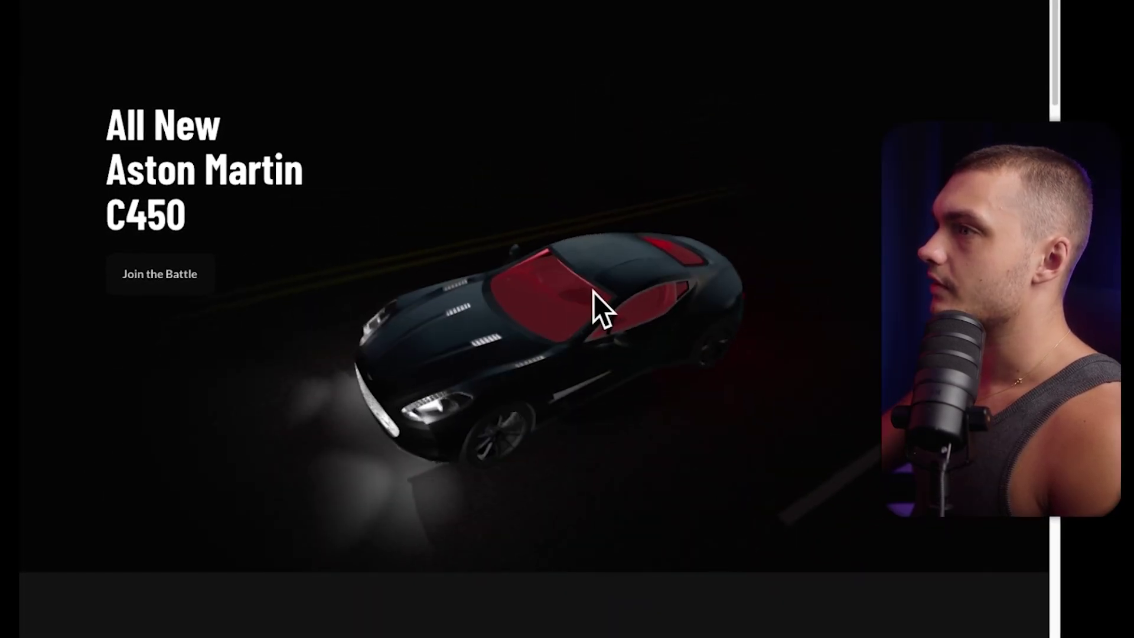
{"action": "scroll", "coordinate": [689, 331], "scroll_direction": "down", "scroll_amount": 10}
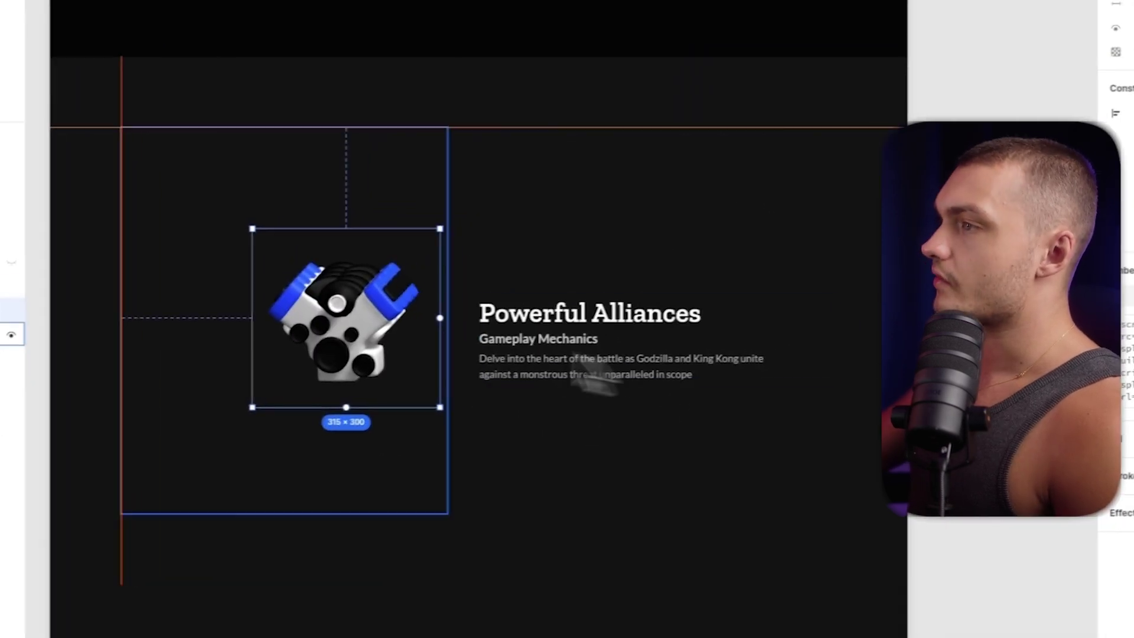
{"action": "scroll", "coordinate": [593, 372], "scroll_direction": "down", "scroll_amount": 1}
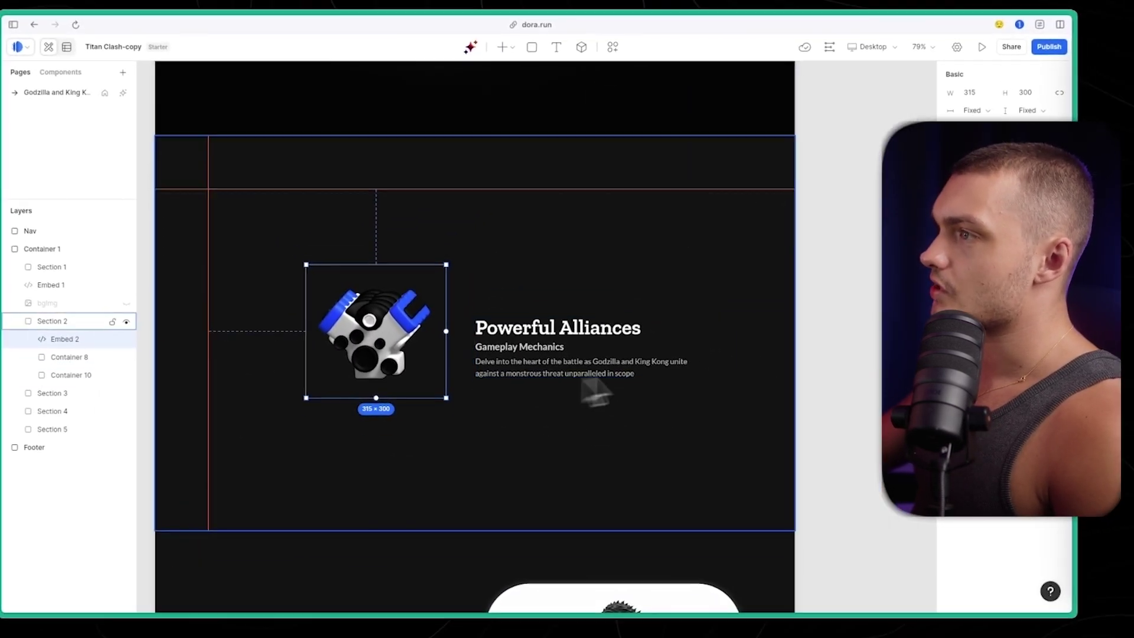
{"action": "scroll", "coordinate": [549, 355], "scroll_direction": "up", "scroll_amount": 3}
{"action": "scroll", "coordinate": [531, 359], "scroll_direction": "down", "scroll_amount": 2}
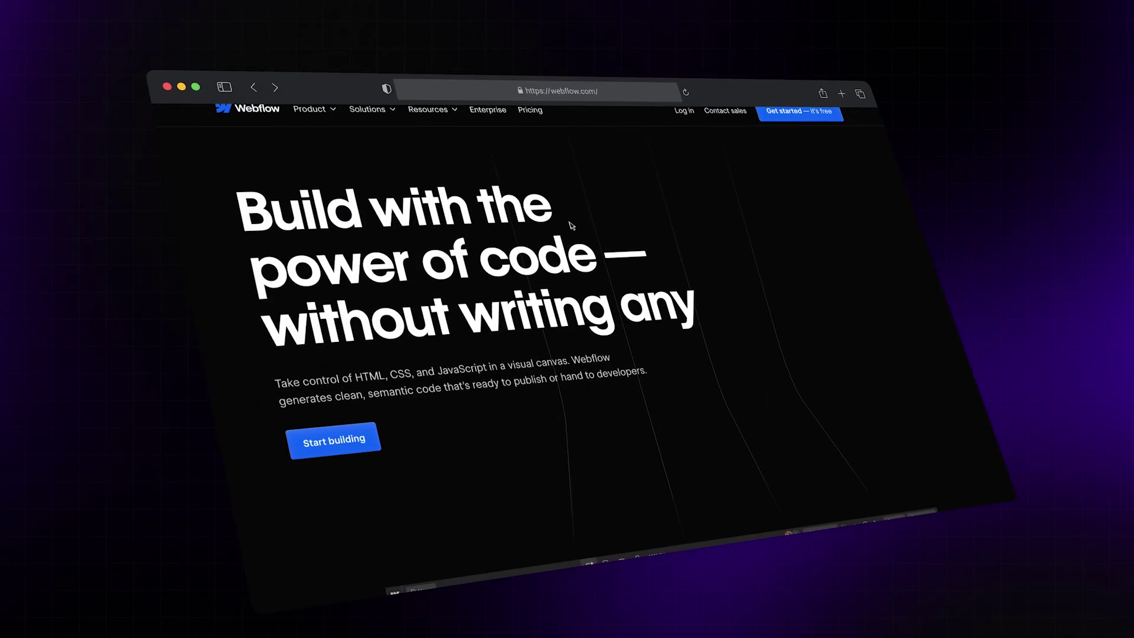
Look through the Webflow home page from the main headline down to the Designer showcase with the banking site example.
{"action": "scroll", "coordinate": [572, 226], "scroll_direction": "down", "scroll_amount": 2}
{"action": "scroll", "coordinate": [671, 312], "scroll_direction": "down", "scroll_amount": 1}
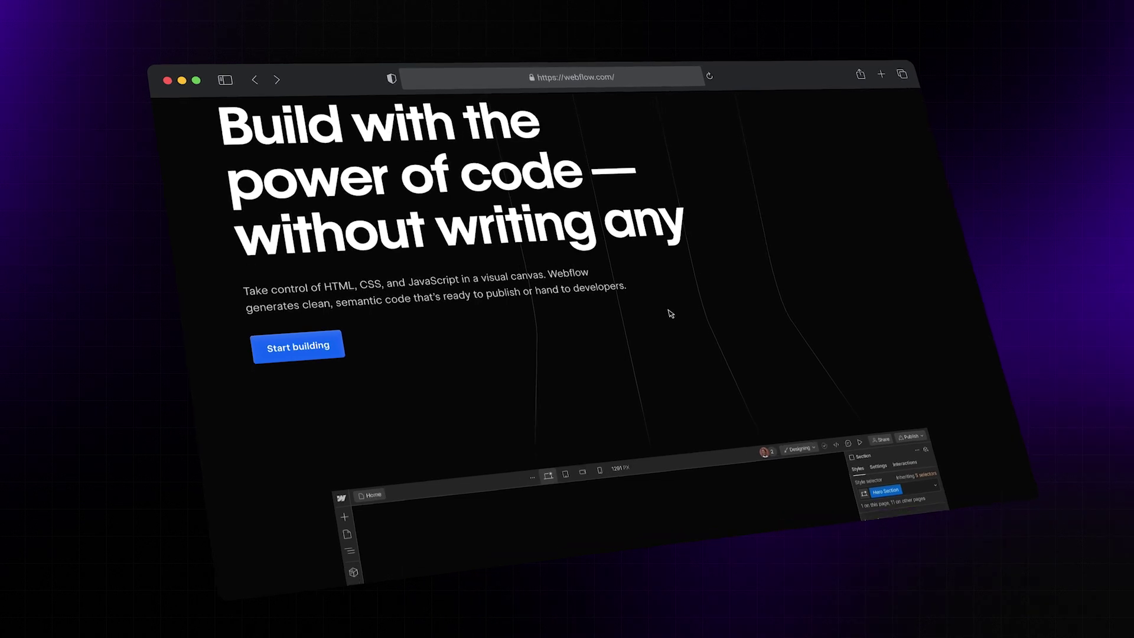
{"action": "scroll", "coordinate": [671, 313], "scroll_direction": "down", "scroll_amount": 2}
{"action": "scroll", "coordinate": [660, 318], "scroll_direction": "down", "scroll_amount": 2}
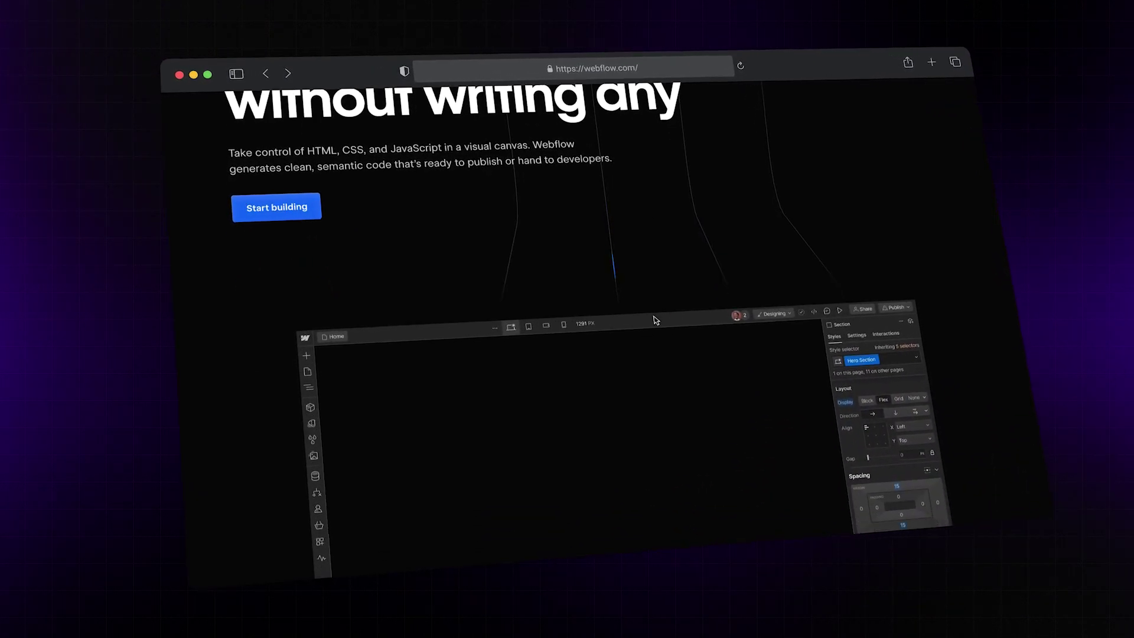
{"action": "scroll", "coordinate": [655, 316], "scroll_direction": "down", "scroll_amount": 4}
{"action": "scroll", "coordinate": [654, 316], "scroll_direction": "down", "scroll_amount": 2}
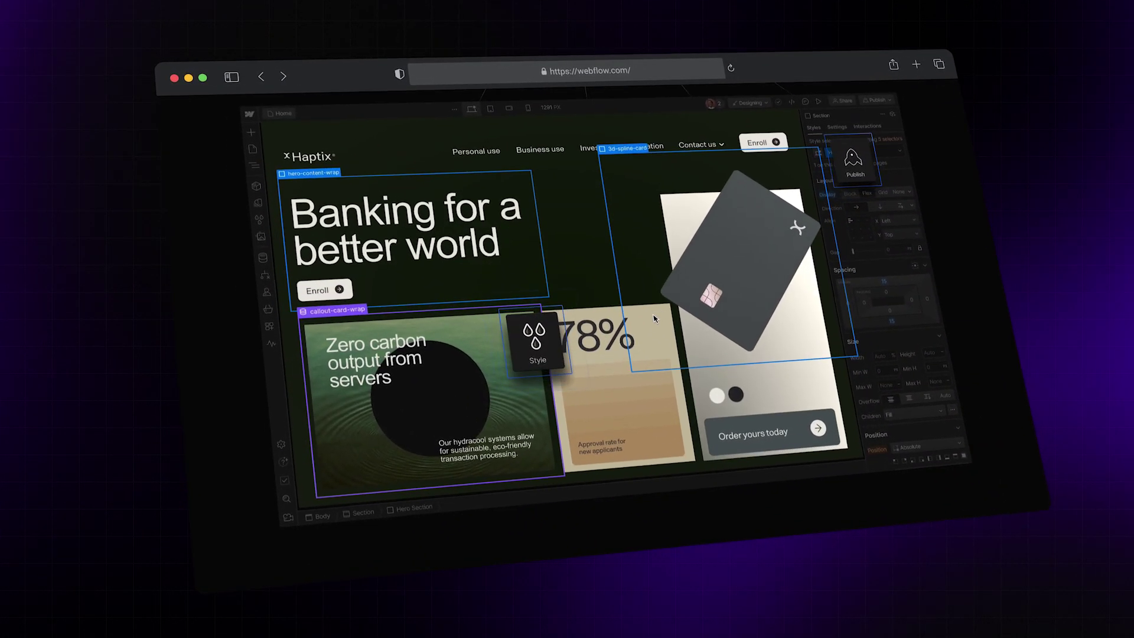
{"action": "scroll", "coordinate": [654, 316], "scroll_direction": "down", "scroll_amount": 1}
{"action": "scroll", "coordinate": [654, 317], "scroll_direction": "down", "scroll_amount": 6}
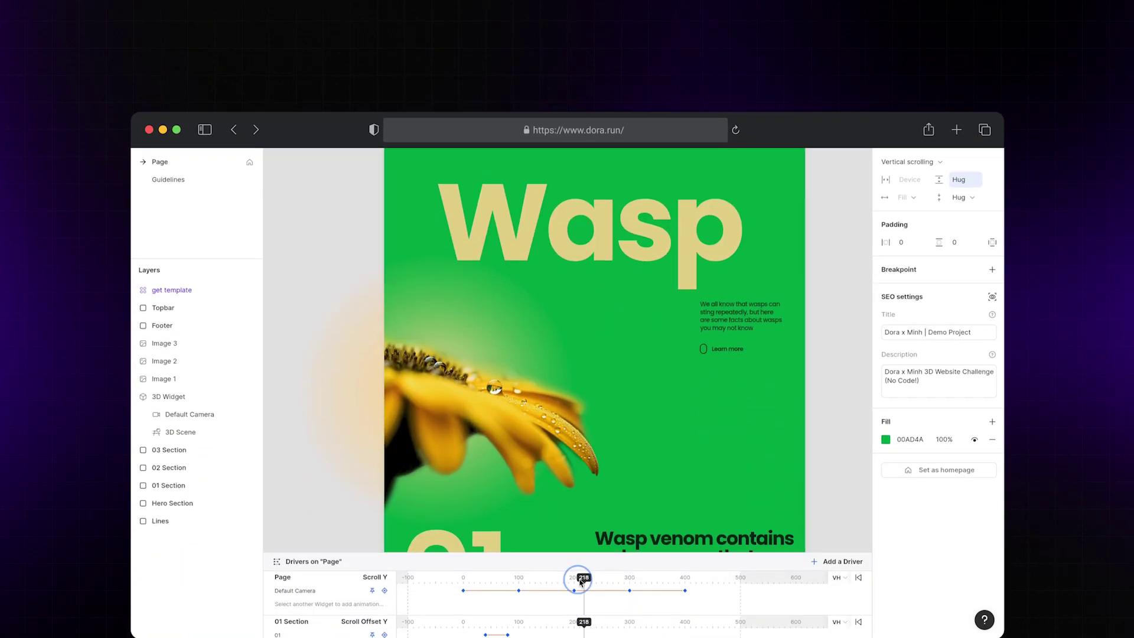
Scrub the Page scroll driver in Dora's Wasp demo project and look over the 3D wasp animation in sections 01 and 02.
{"action": "left_click_drag", "start_coordinate": [580, 577], "coordinate": [452, 523]}
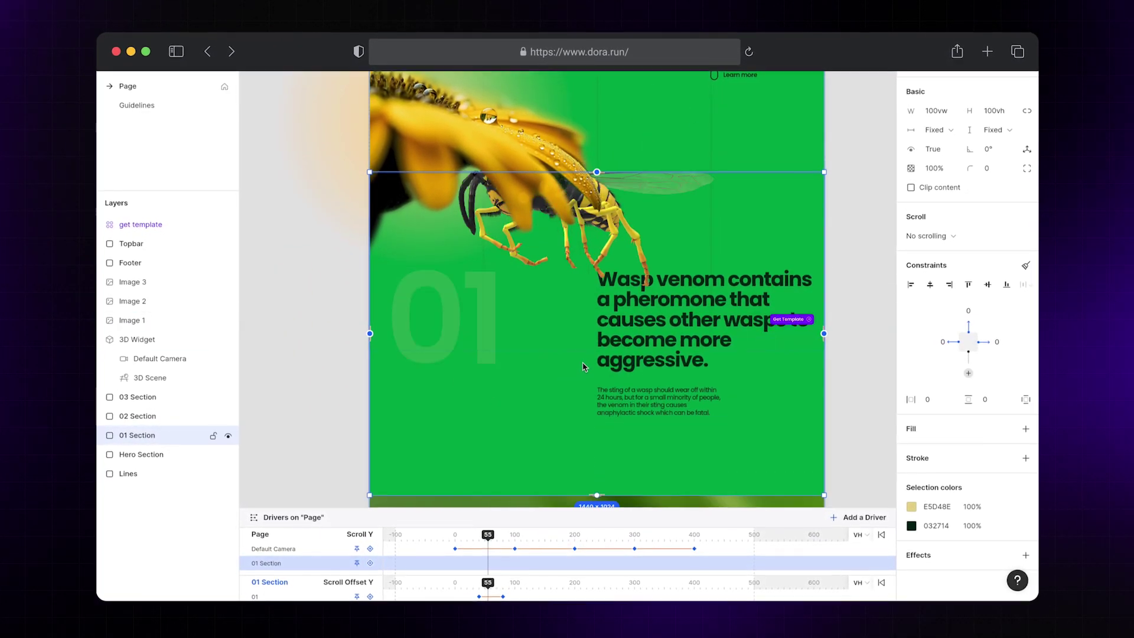
{"action": "scroll", "coordinate": [587, 362], "scroll_direction": "down", "scroll_amount": 6}
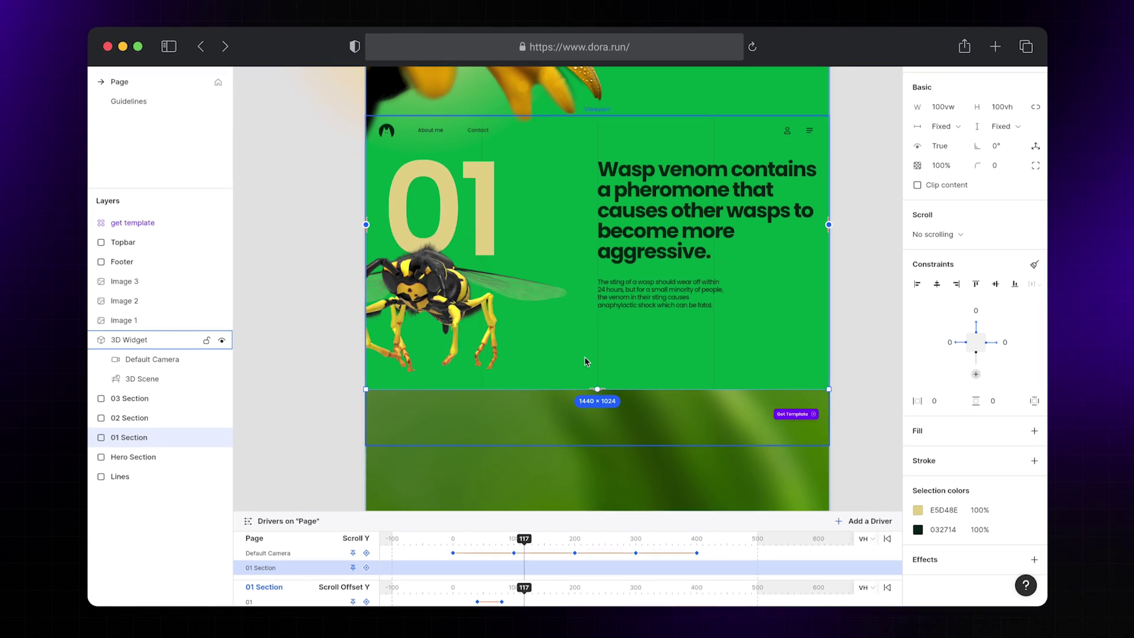
{"action": "scroll", "coordinate": [586, 363], "scroll_direction": "down", "scroll_amount": 6}
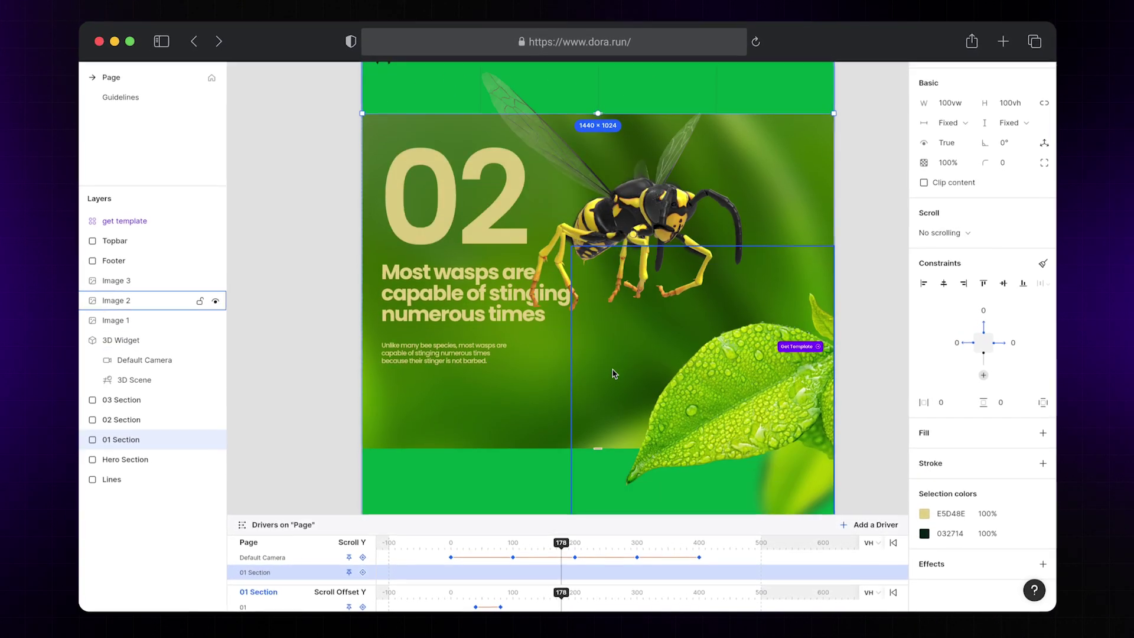